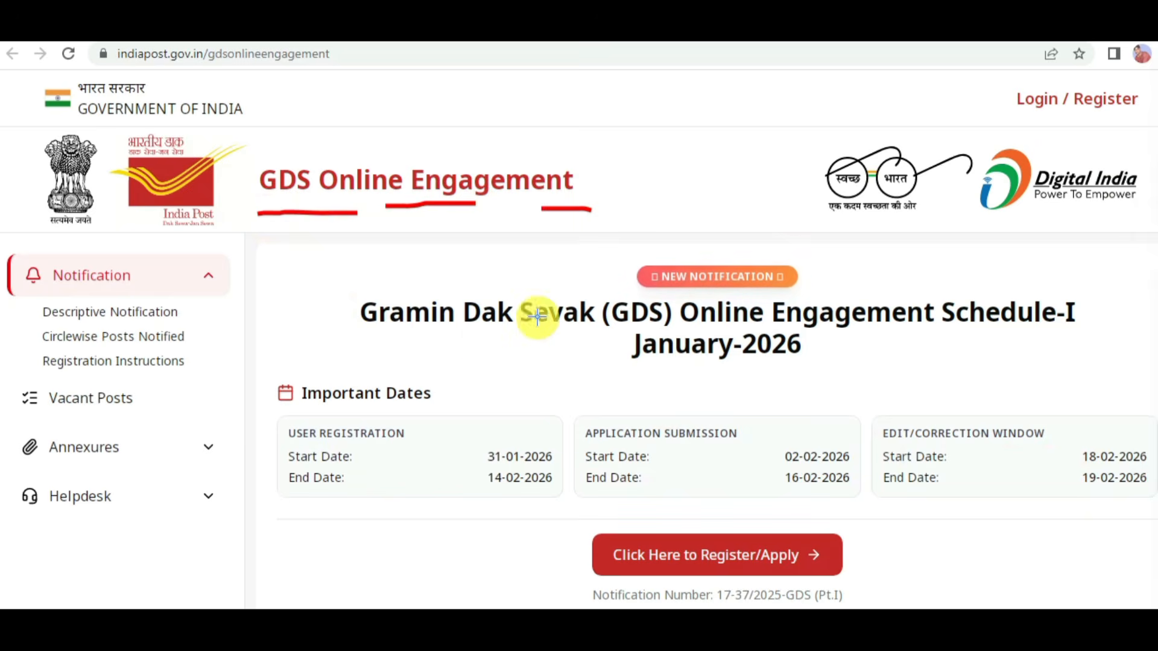
Step: Examine the Gramin Dak Sevak Schedule-I January-2026 notification and its application submission and correction dates
drag(398, 336, 532, 332)
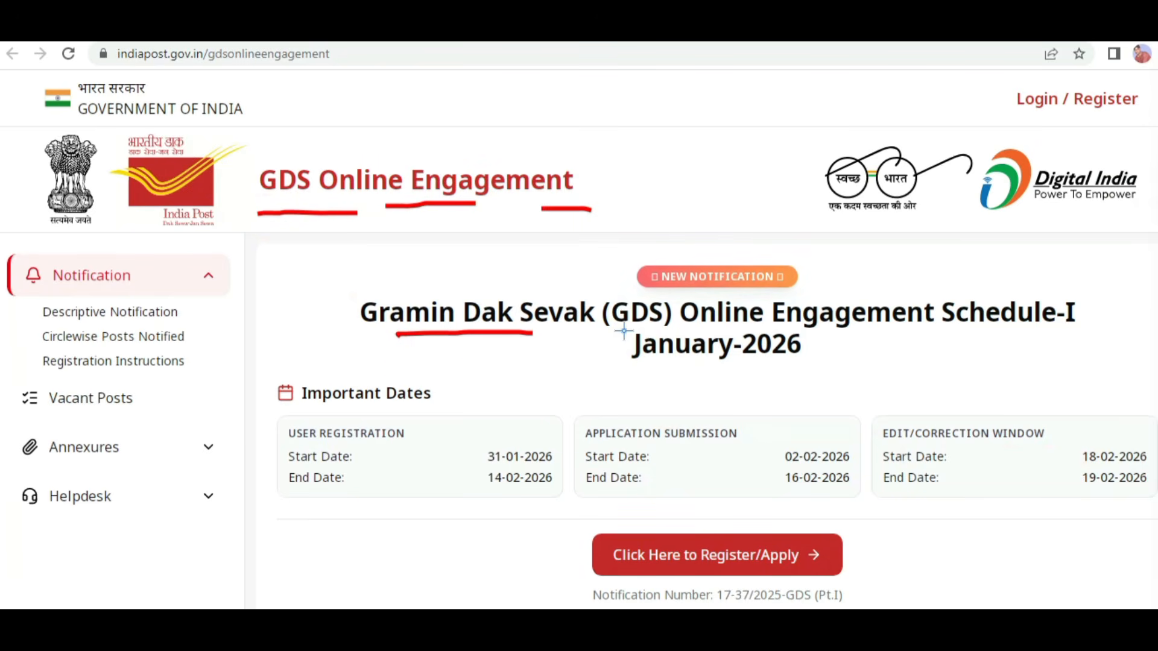
drag(623, 331, 722, 330)
drag(681, 377, 762, 367)
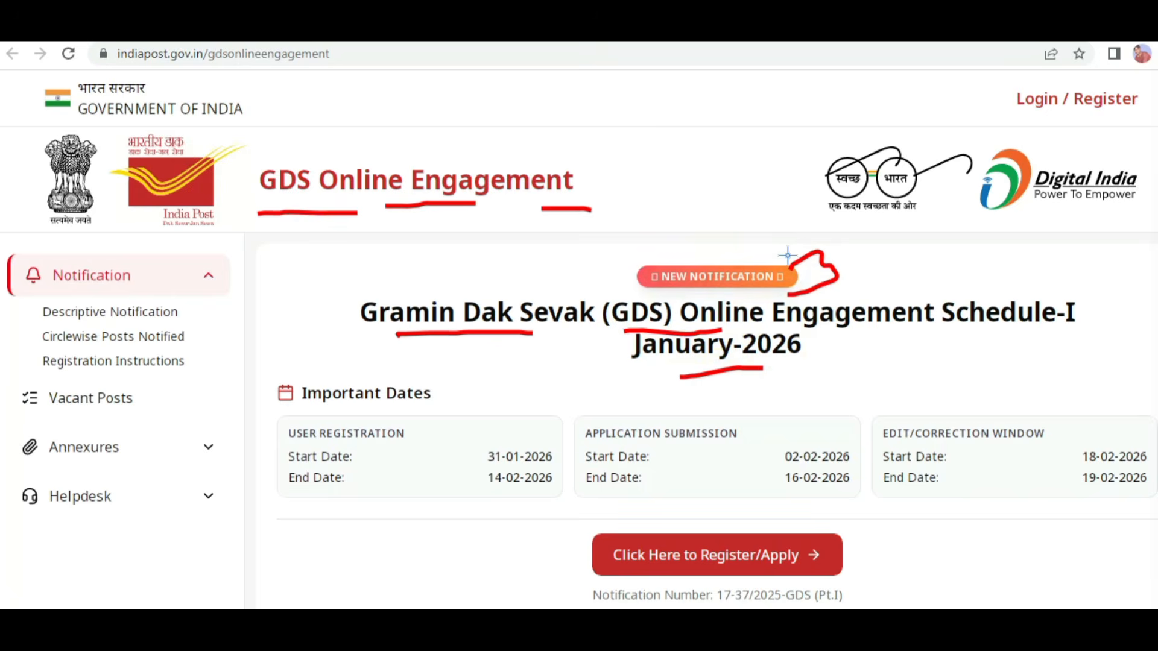
drag(787, 255, 837, 246)
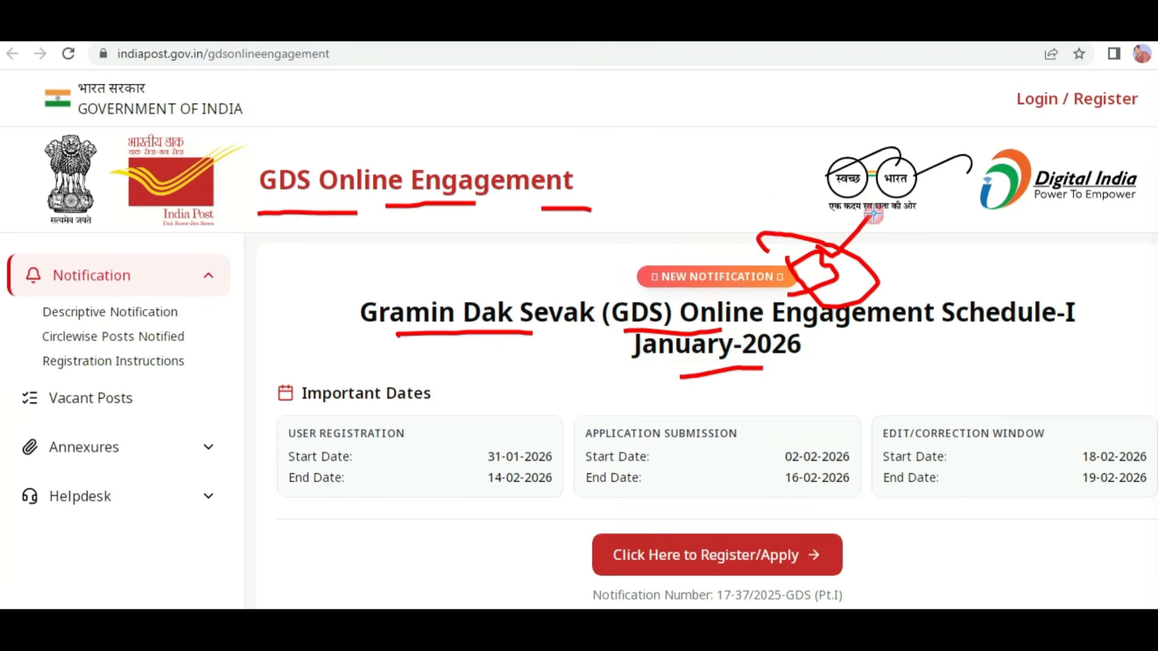
drag(911, 247, 935, 253)
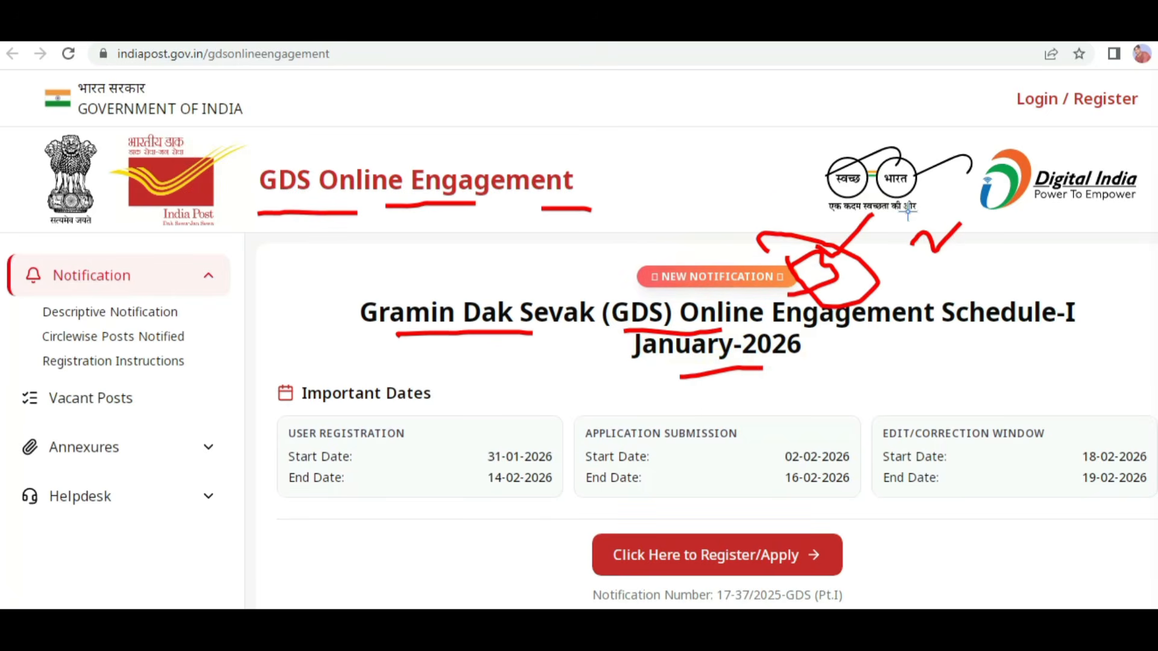
mouse_move(907, 211)
mouse_down()
mouse_move(968, 224)
mouse_move(900, 232)
mouse_up()
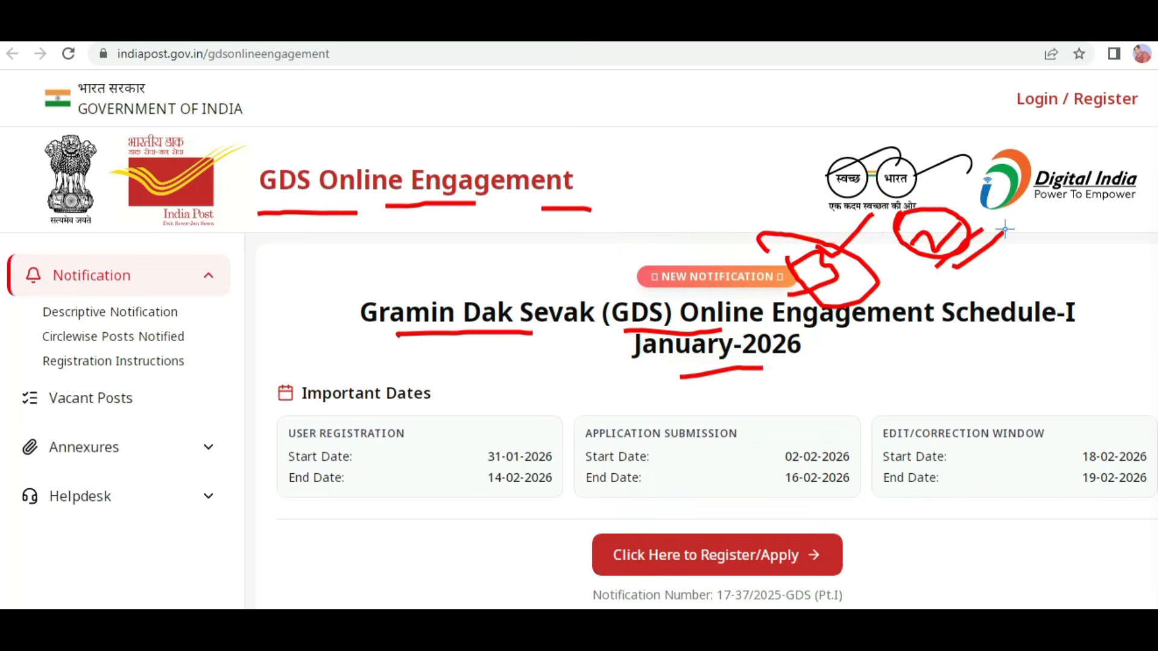
mouse_move(922, 312)
mouse_down()
mouse_move(971, 314)
mouse_move(940, 333)
mouse_move(975, 349)
mouse_up()
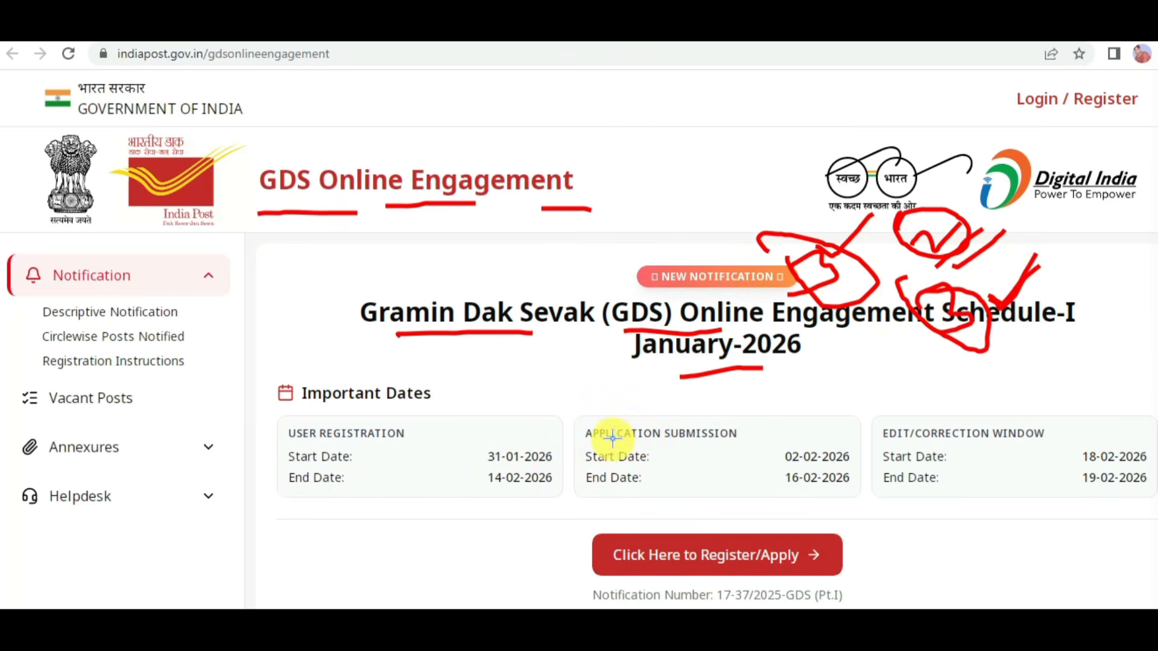
drag(613, 443, 680, 434)
drag(818, 436, 826, 440)
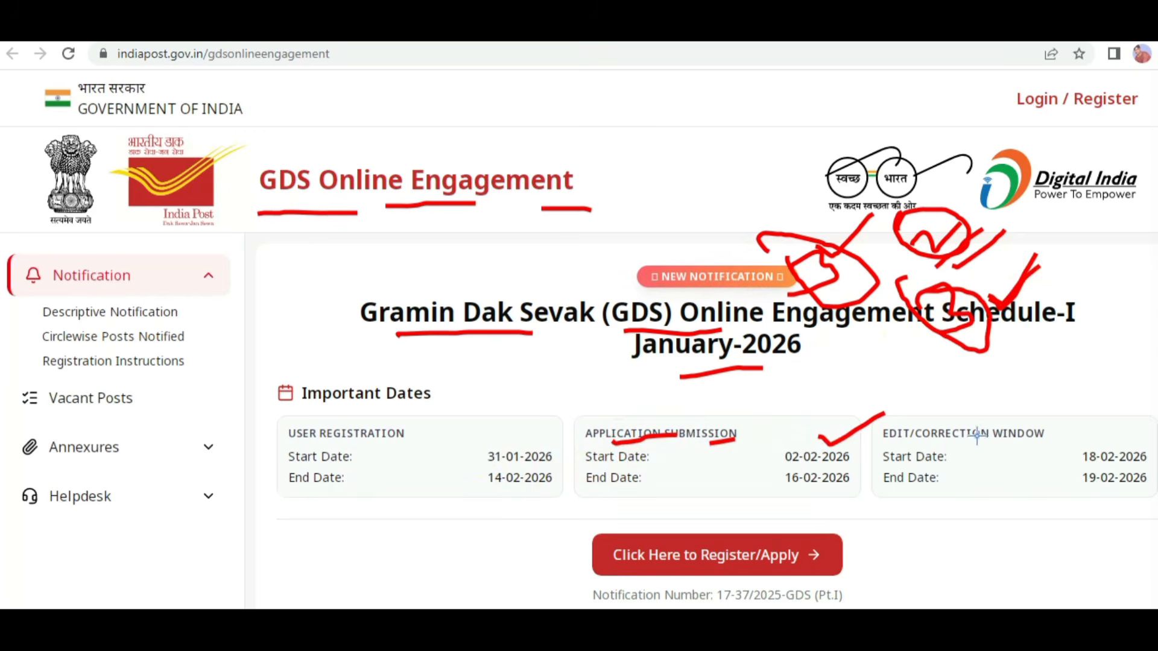
drag(977, 436, 1058, 405)
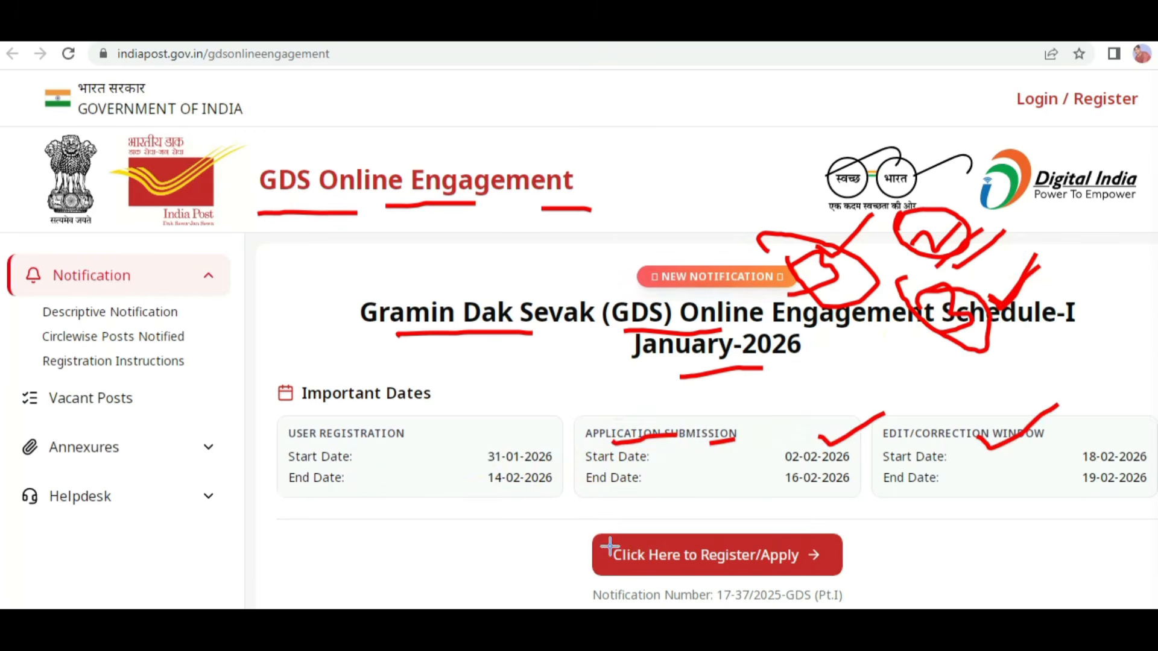
Step: Open the GDS candidate registration form and complete its contact information with the mobile number and email address, verifying both by OTP
mouse_move(609, 545)
mouse_down()
mouse_move(841, 543)
mouse_move(573, 585)
mouse_move(656, 538)
mouse_up()
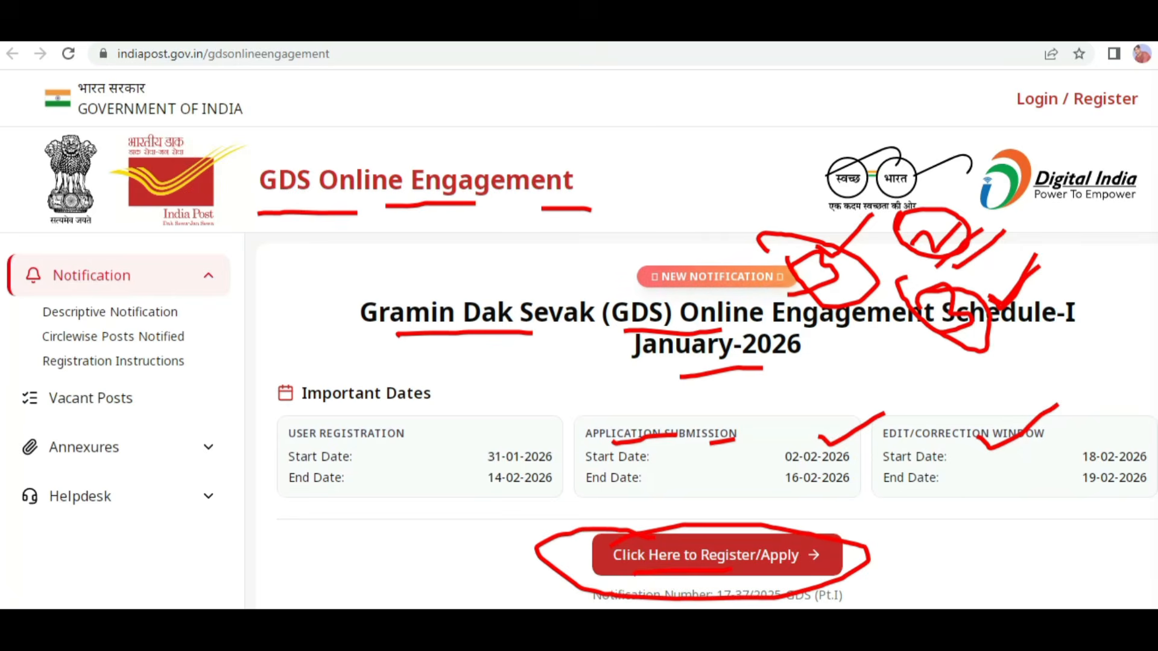
click(742, 560)
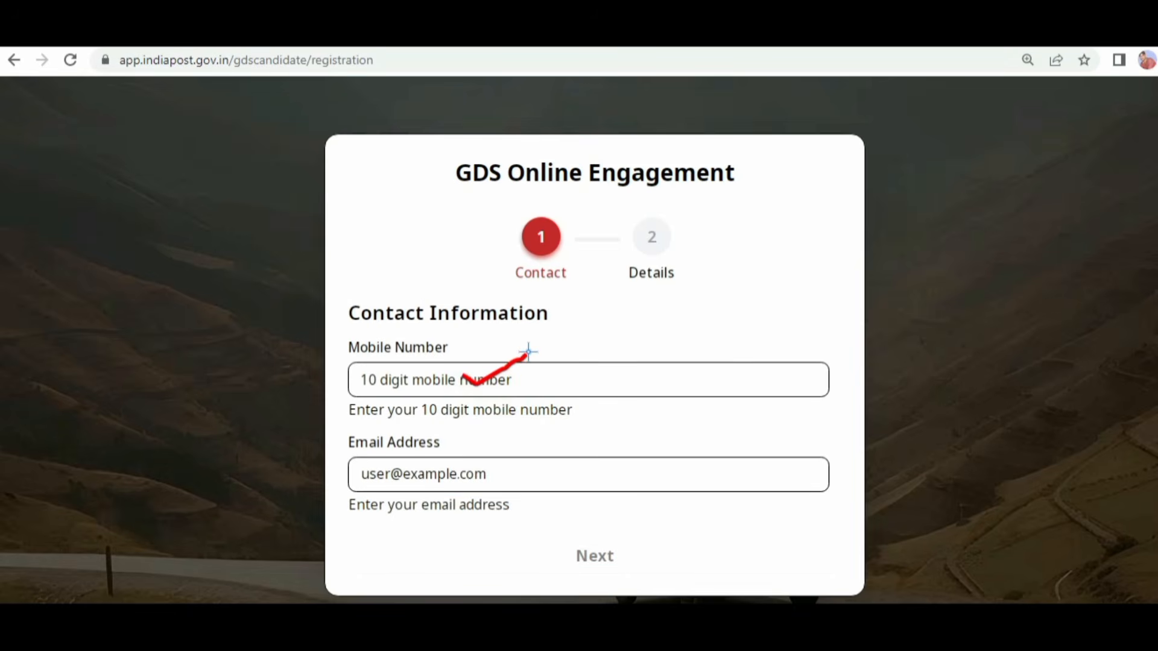
mouse_move(438, 458)
mouse_down()
mouse_move(455, 465)
mouse_move(509, 422)
mouse_up()
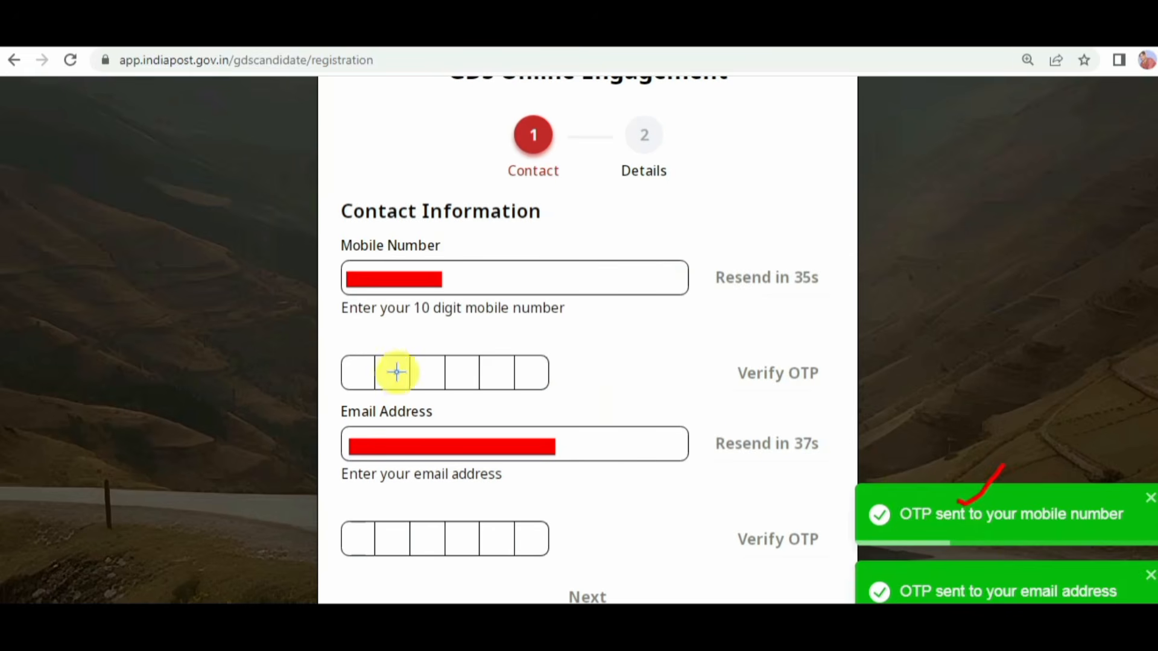
drag(367, 362, 415, 338)
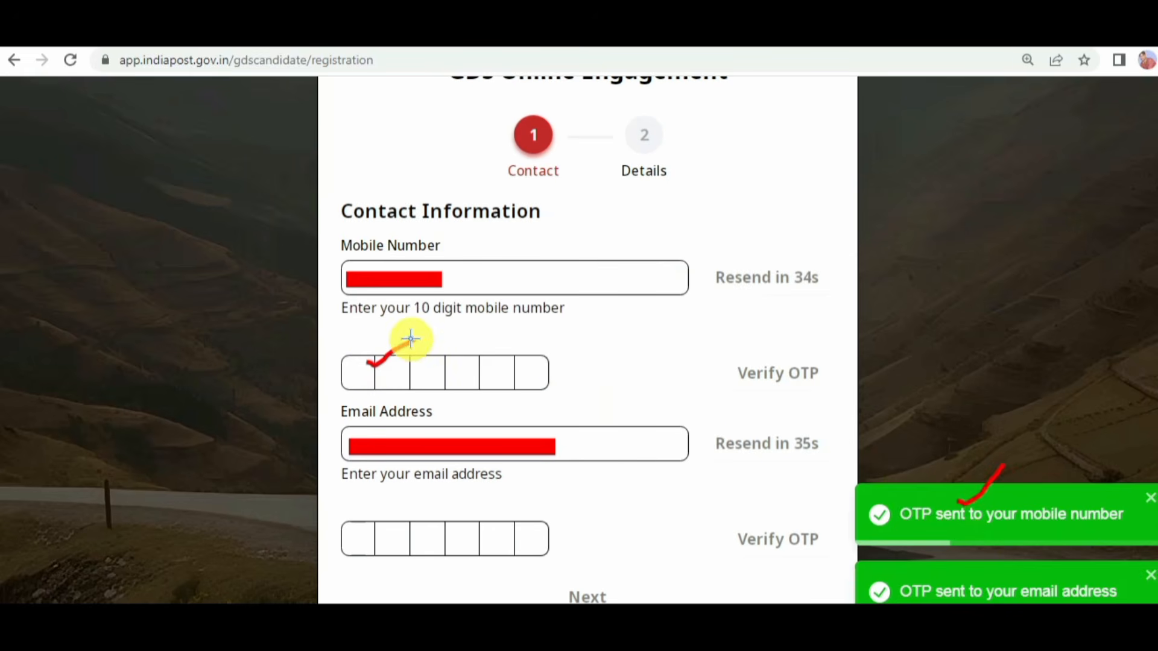
mouse_move(421, 532)
mouse_down()
mouse_move(446, 539)
mouse_move(487, 510)
mouse_up()
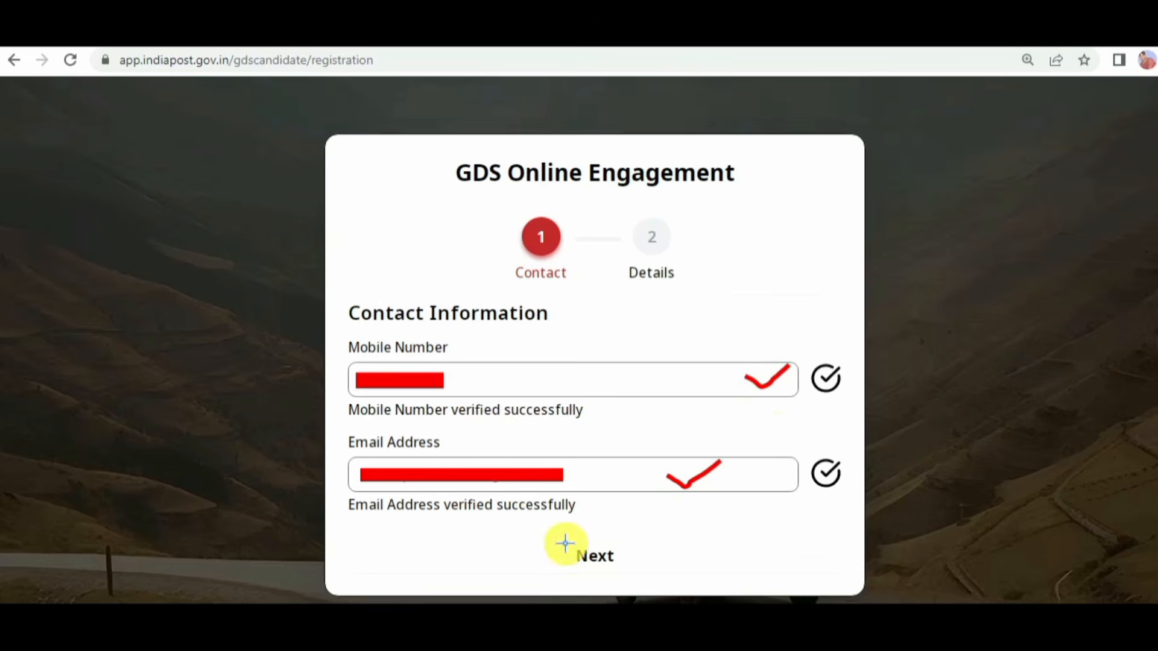
mouse_move(566, 539)
mouse_down()
mouse_move(646, 537)
mouse_move(535, 548)
mouse_move(697, 529)
mouse_up()
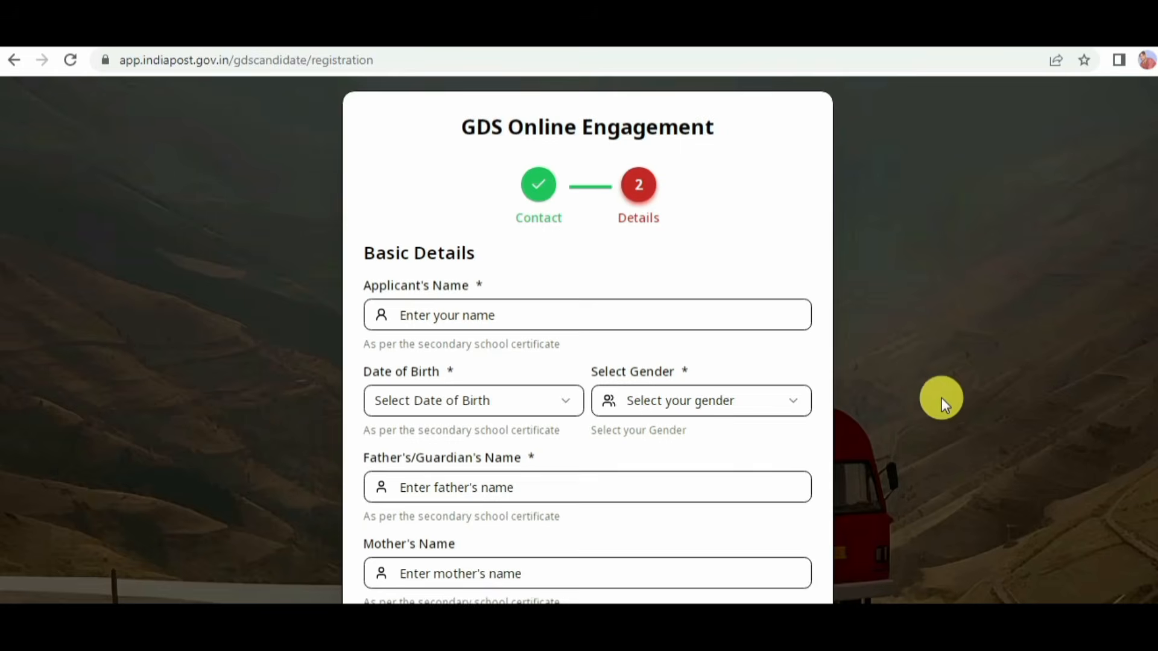
Step: Fill in the applicant's name, date of birth, gender, parents' names and community in the basic details, and complete the registration
scroll(1075, 320, down, 1)
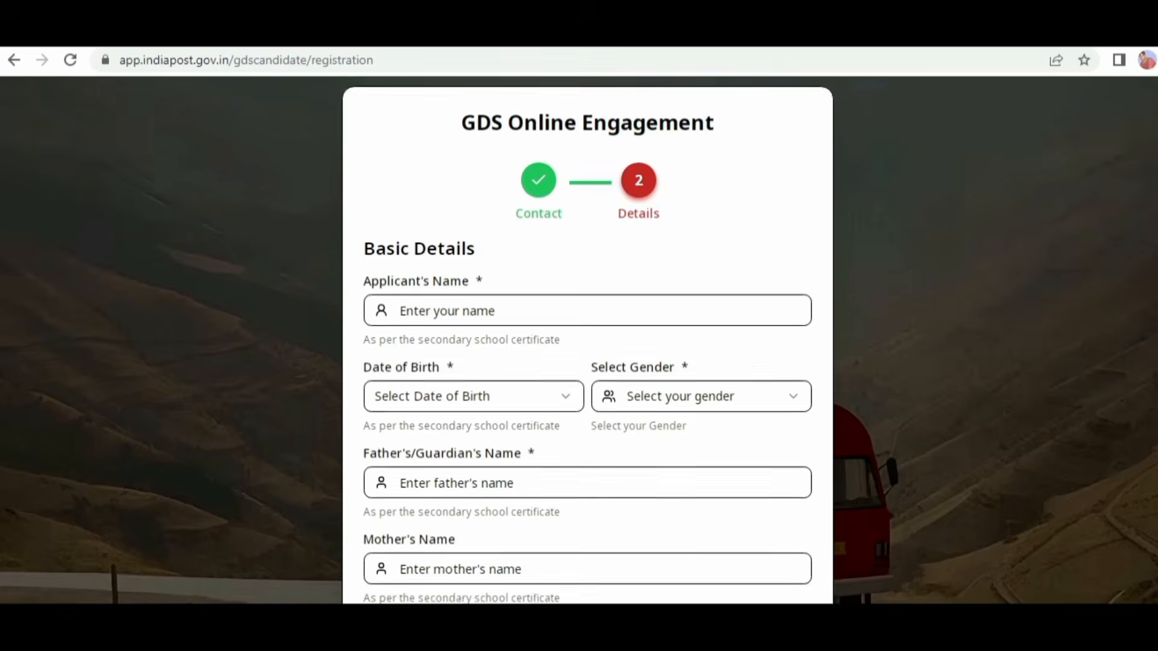
scroll(588, 337, down, 2)
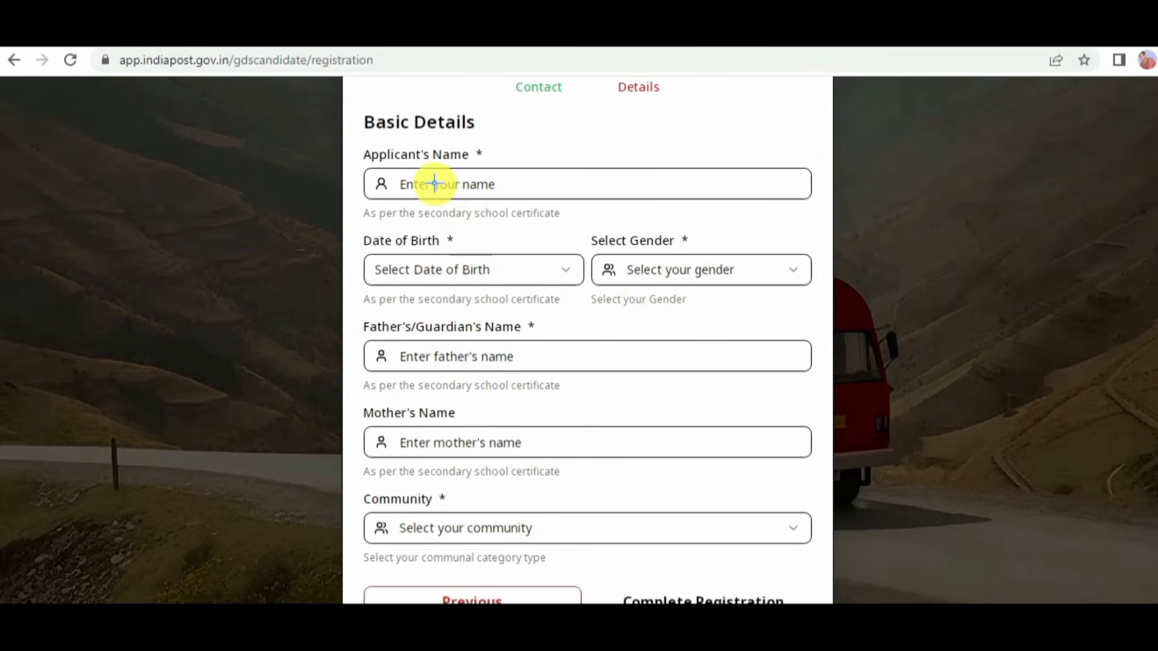
drag(436, 185, 466, 179)
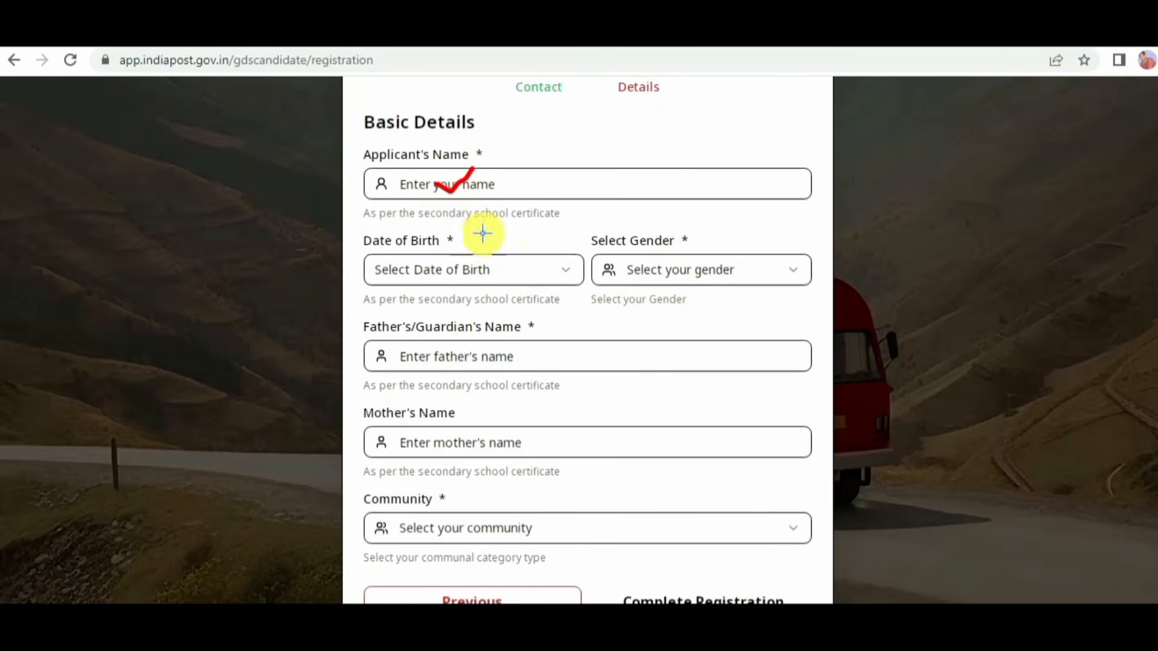
drag(414, 259, 424, 262)
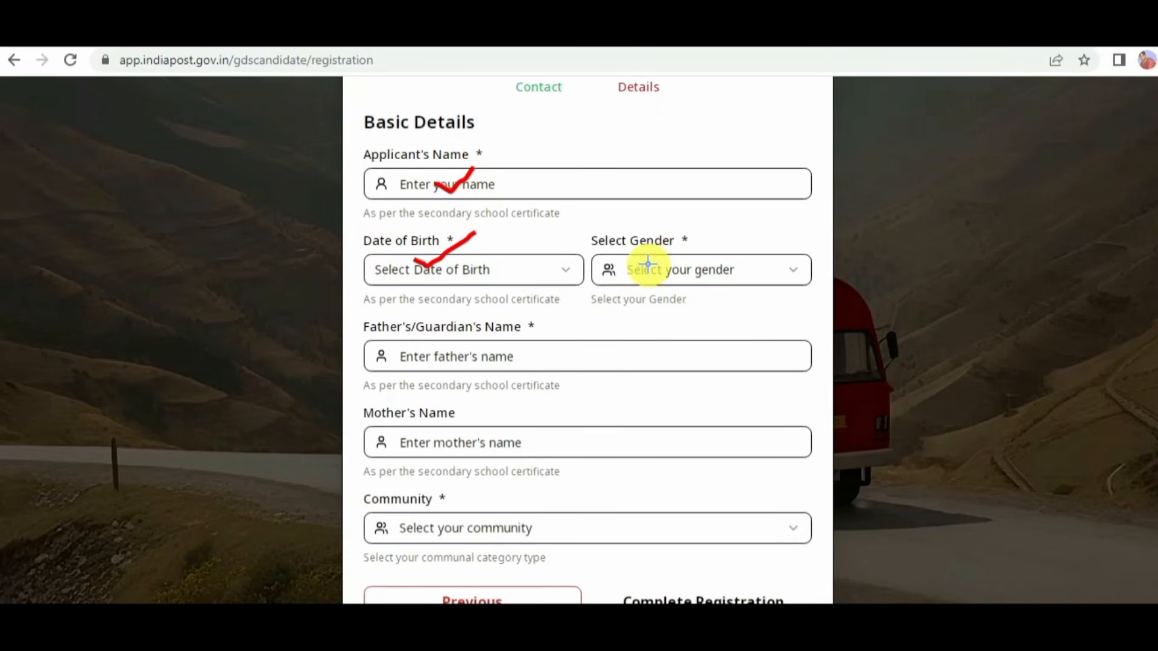
drag(662, 264, 676, 270)
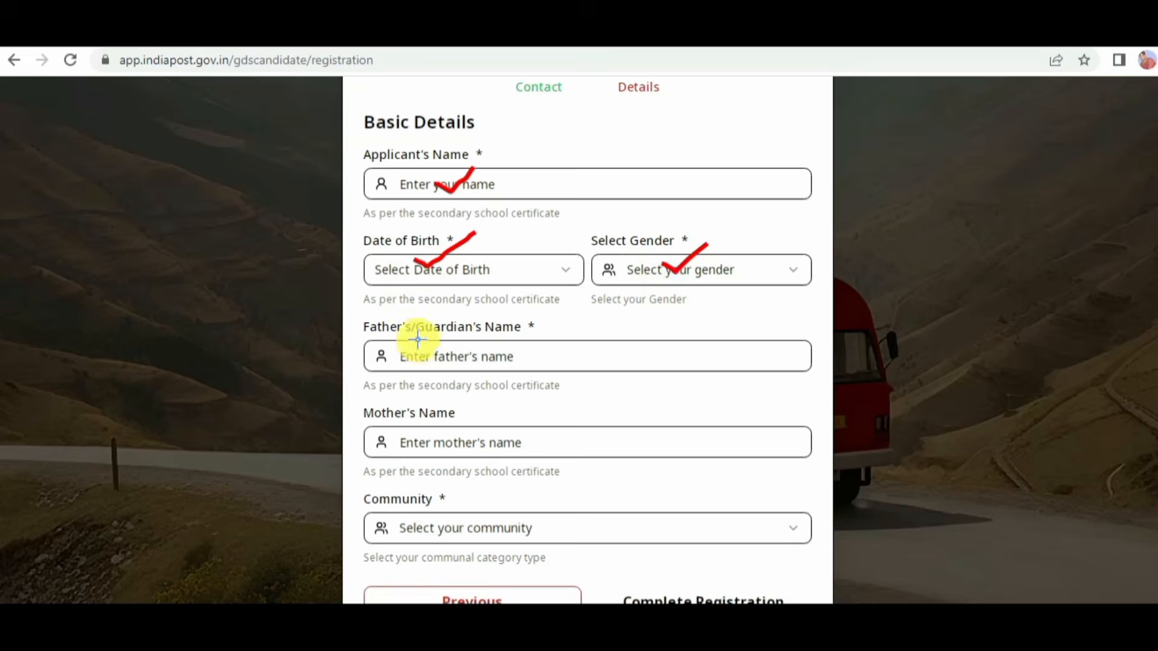
drag(427, 348, 439, 356)
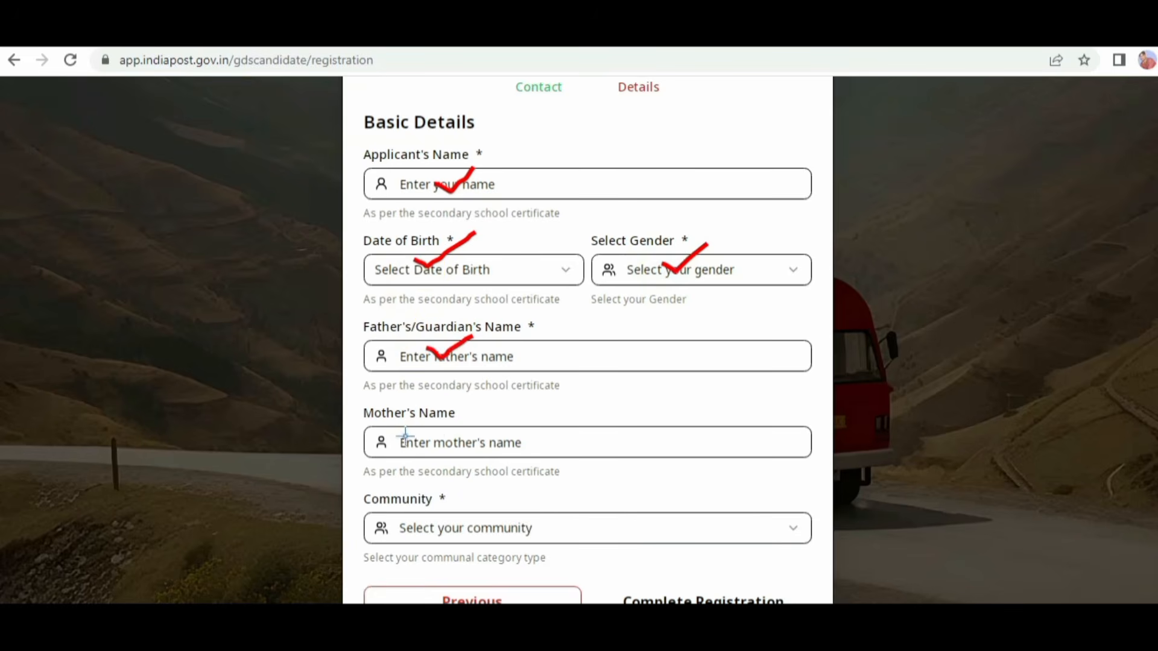
drag(413, 518, 461, 489)
click(722, 568)
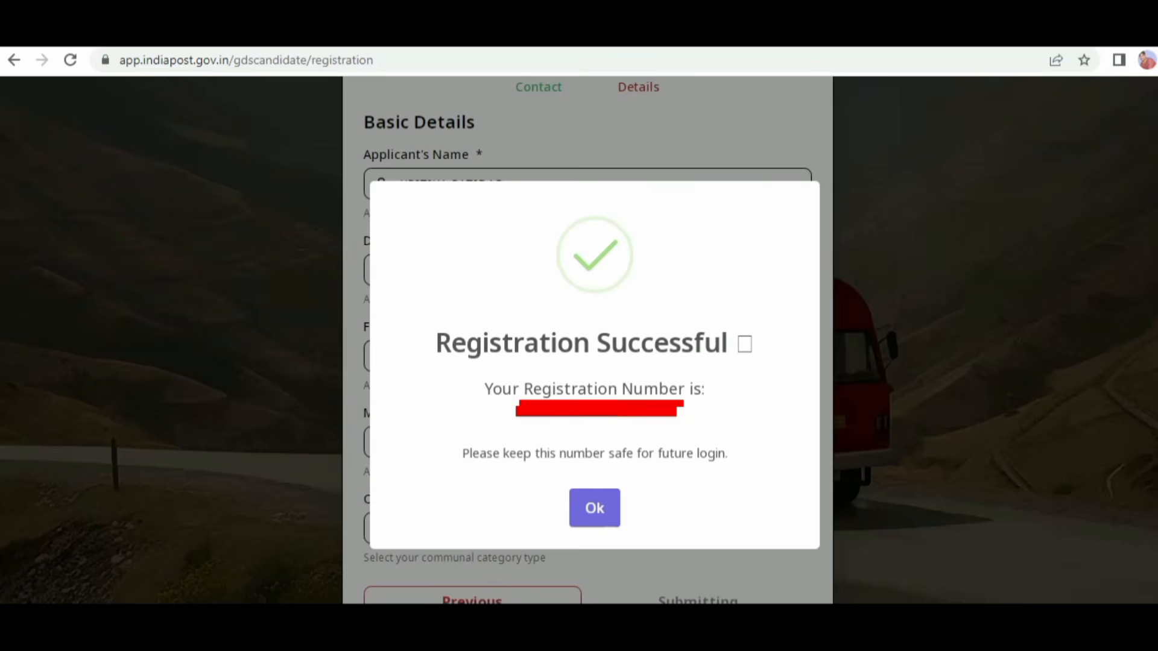
Step: Note the registration number for future login and dismiss the registration confirmation
mouse_move(416, 329)
mouse_down()
mouse_move(482, 318)
mouse_move(732, 326)
mouse_move(684, 371)
mouse_move(451, 358)
mouse_up()
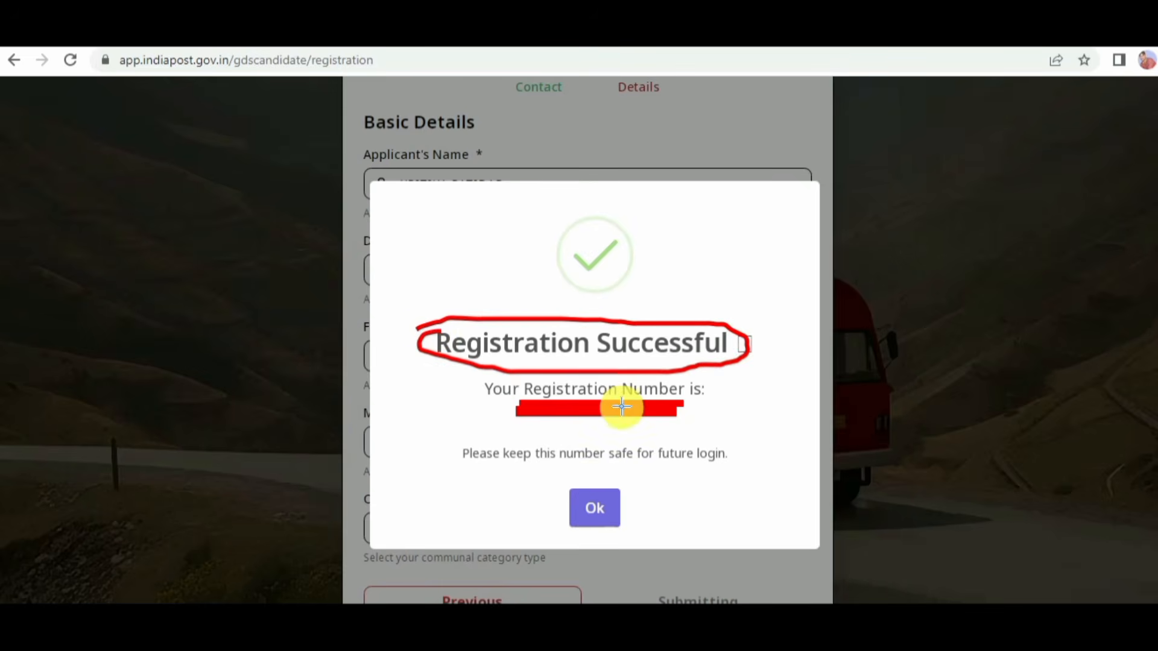
mouse_move(694, 395)
mouse_down()
mouse_move(703, 401)
mouse_move(733, 373)
mouse_up()
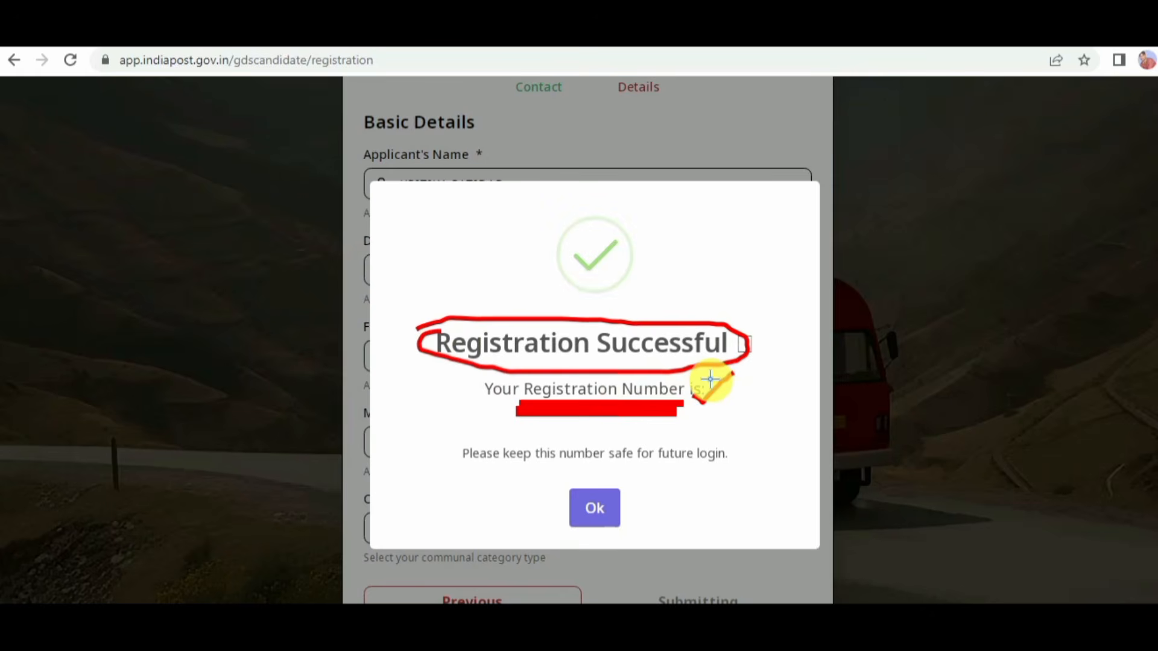
click(764, 586)
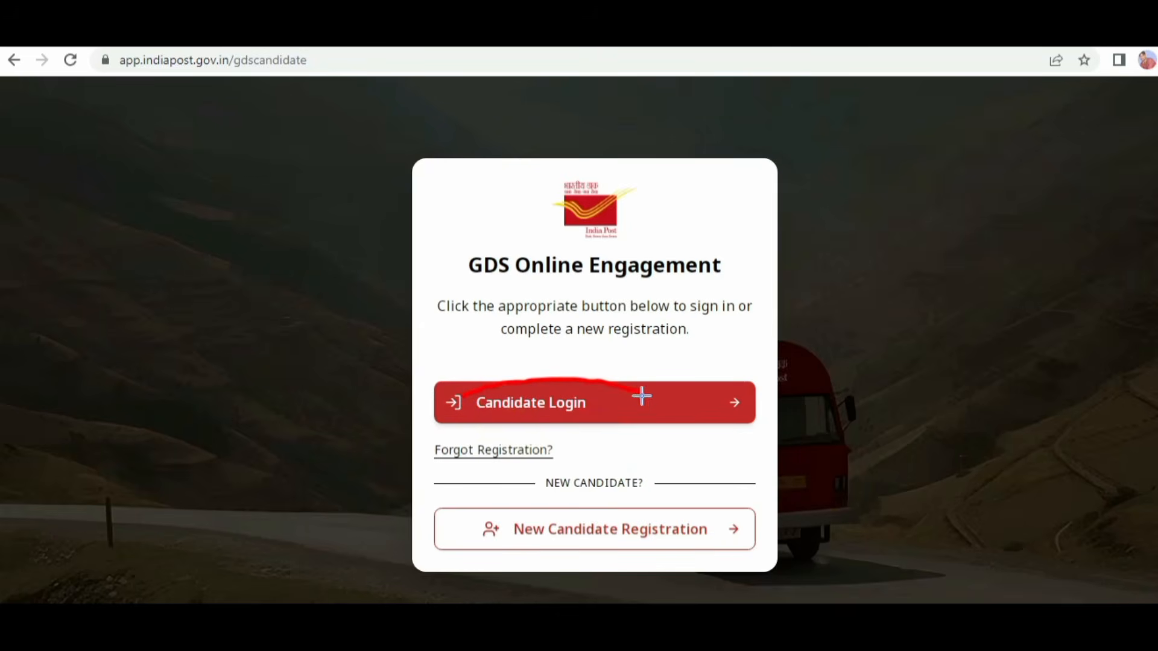
Step: Log in as a registered candidate with the user ID, account password and the six-digit OTP sent to the mobile number
drag(641, 396, 471, 405)
drag(597, 386, 731, 336)
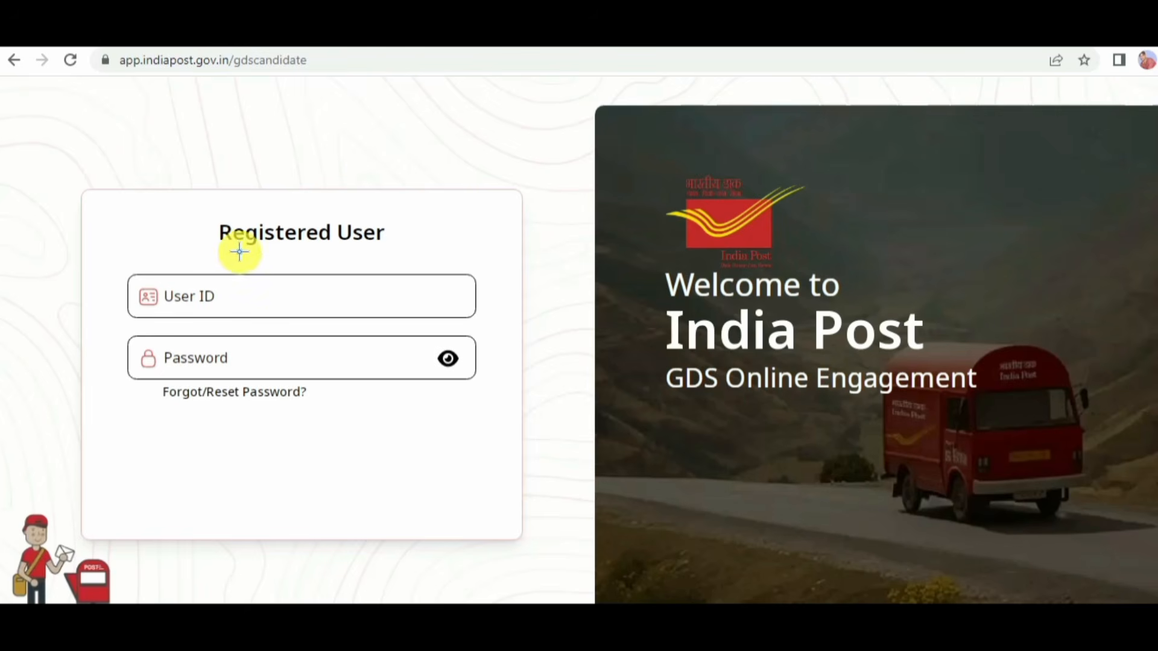
drag(236, 249, 253, 250)
drag(330, 252, 398, 252)
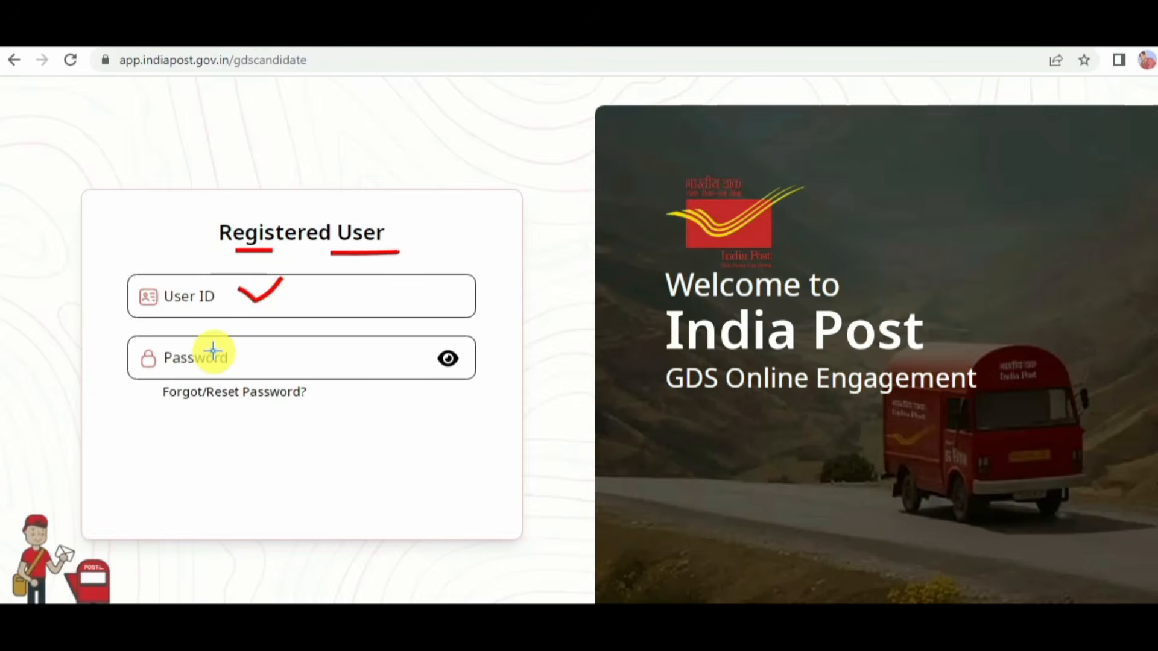
drag(248, 350, 257, 355)
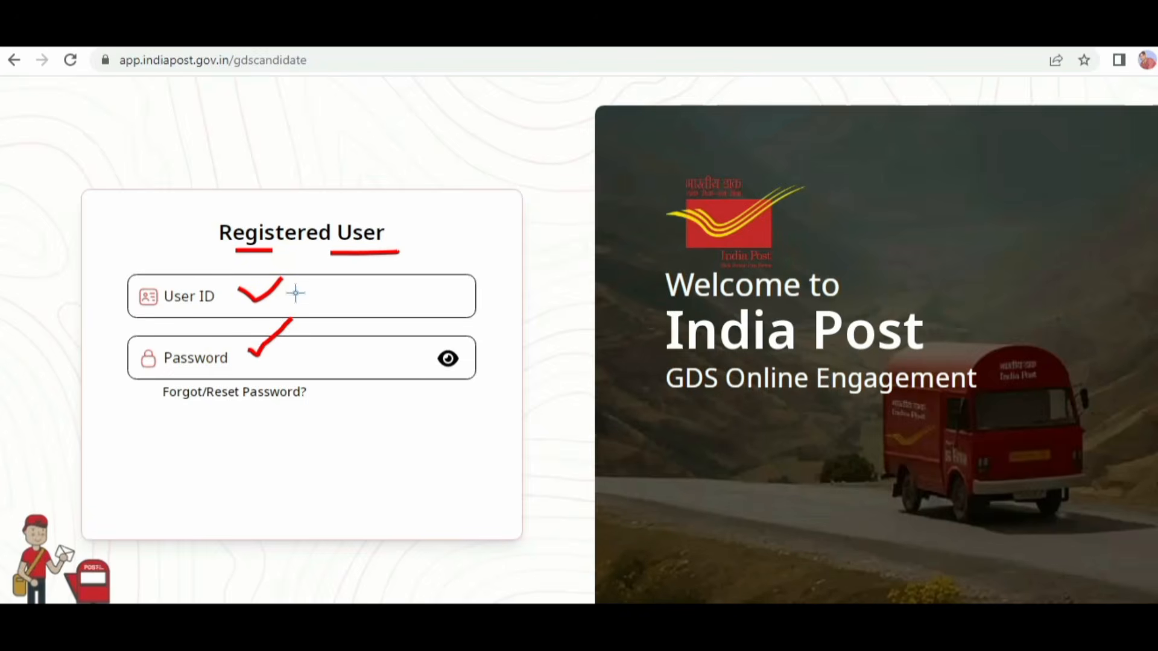
drag(334, 325, 313, 331)
drag(353, 281, 323, 296)
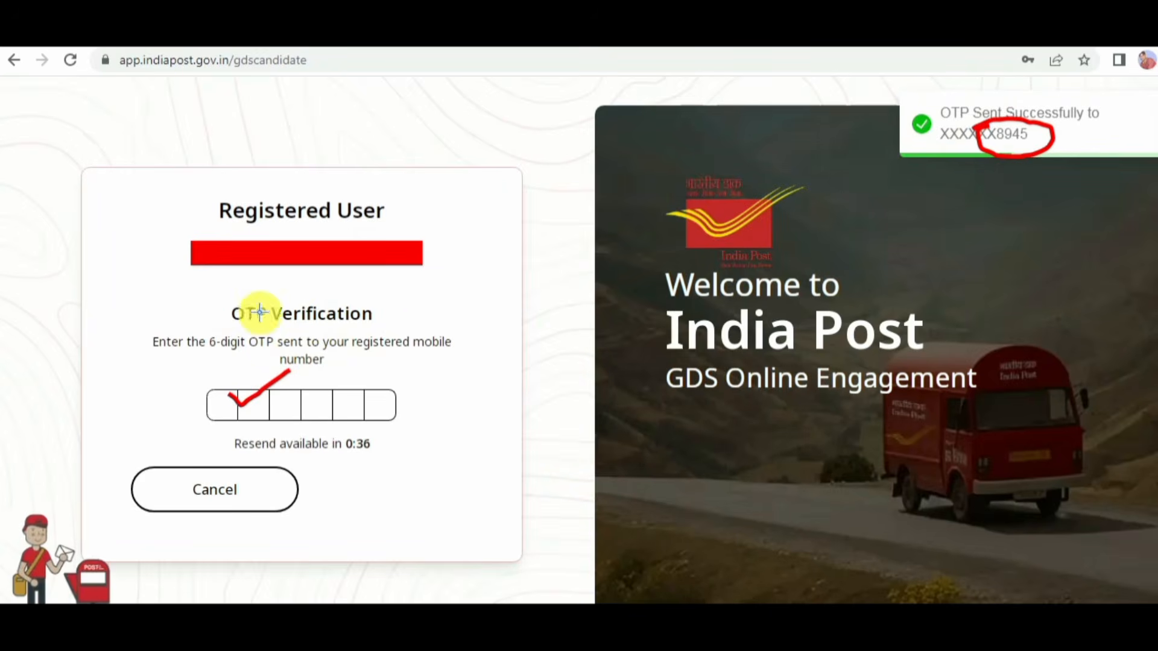
mouse_move(216, 299)
mouse_down()
mouse_move(255, 327)
mouse_move(260, 301)
mouse_up()
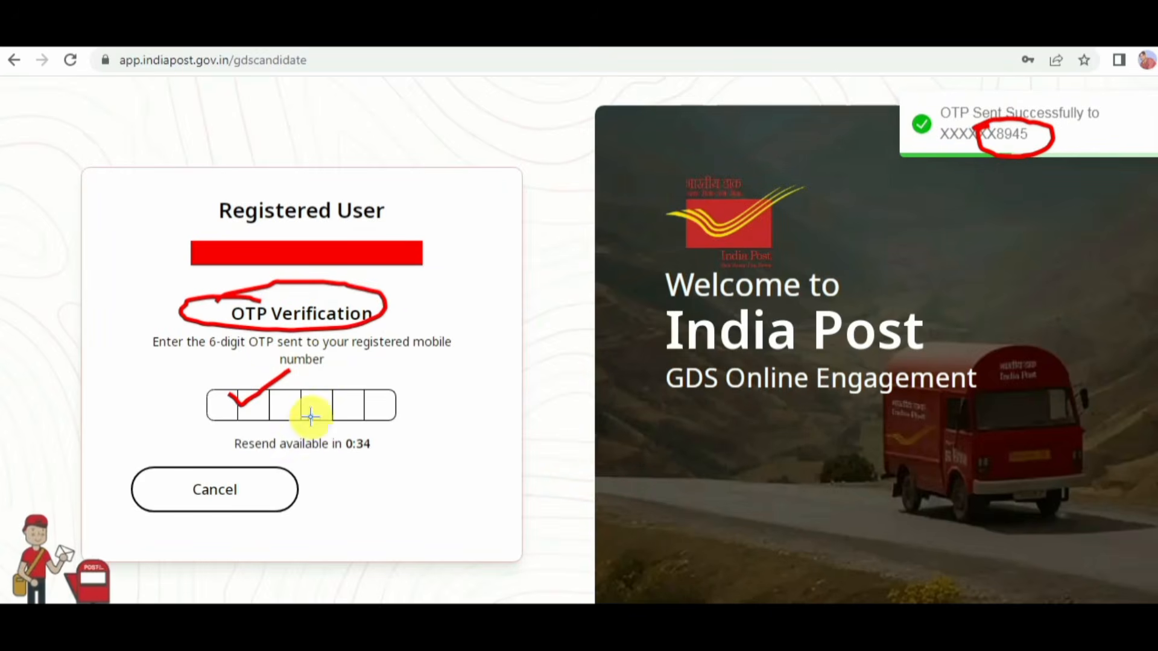
drag(332, 491, 411, 453)
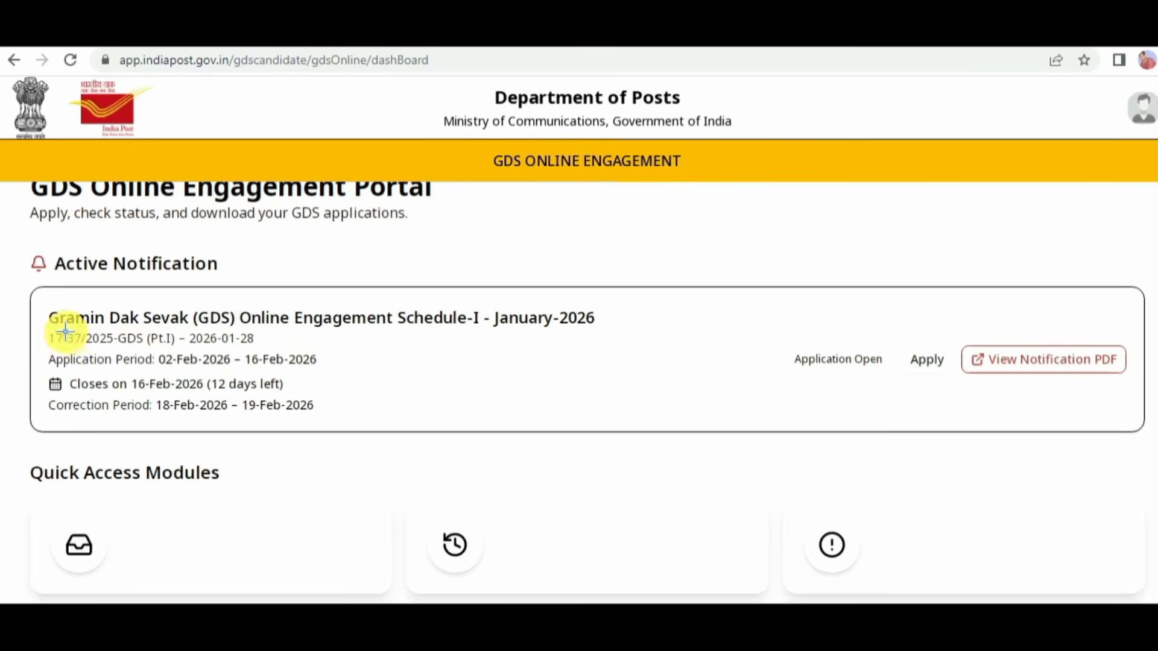
Step: Open the application form from the active Gramin Dak Sevak (GDS) Online Engagement Schedule-I - January-2026 notification
drag(63, 330, 99, 328)
drag(205, 331, 451, 329)
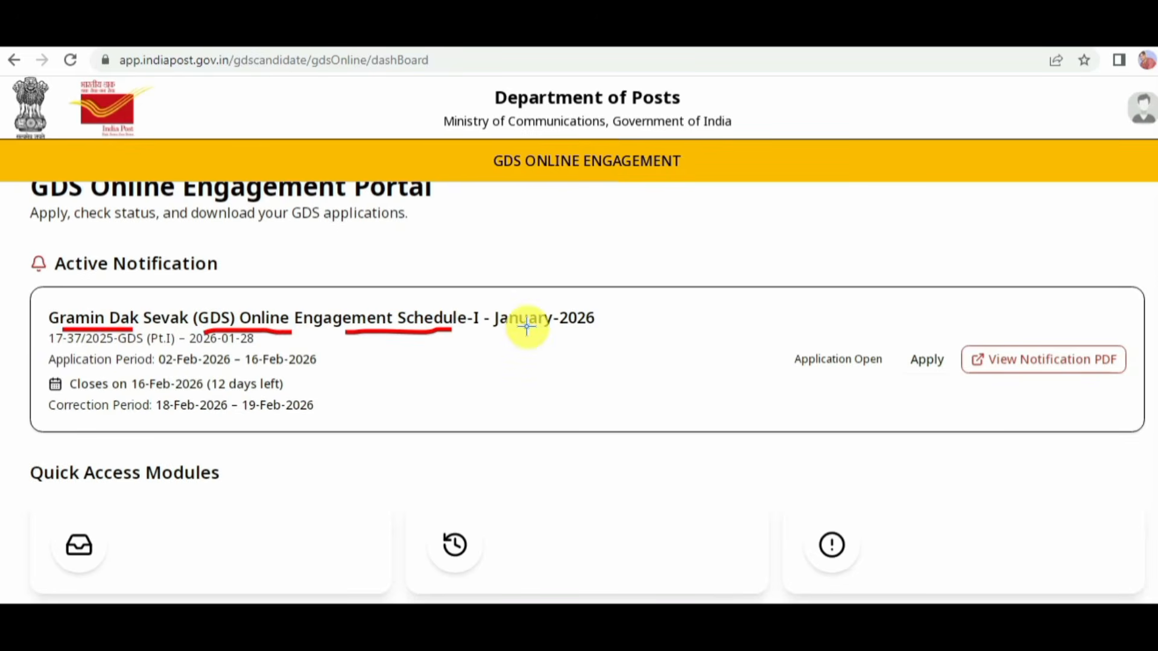
click(908, 356)
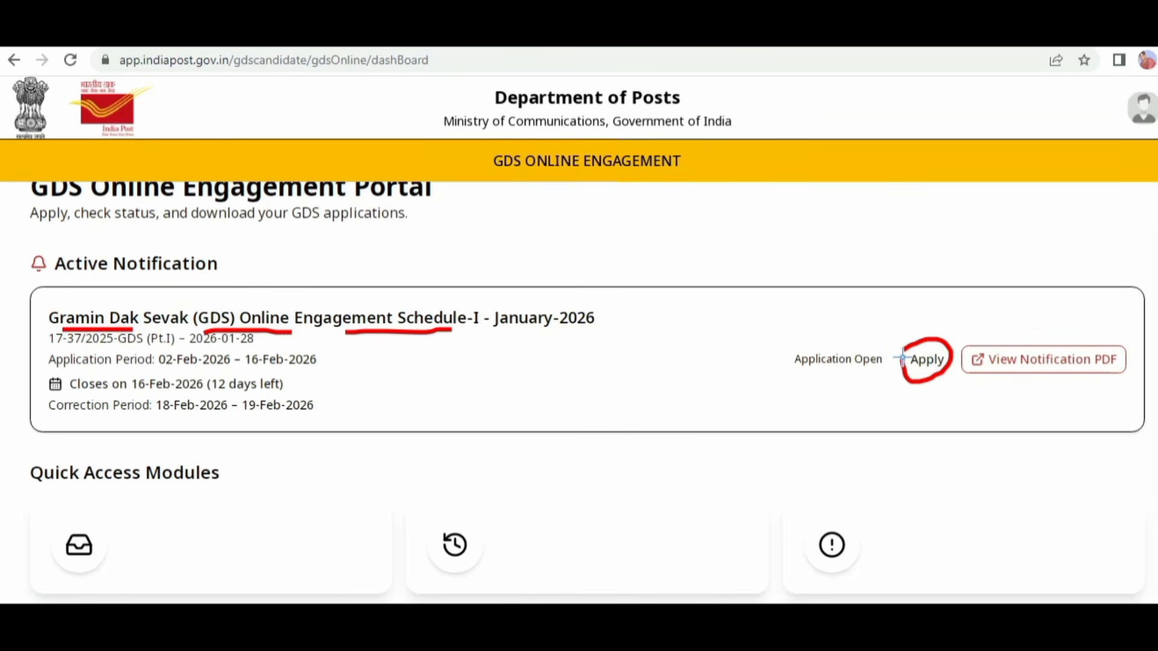
click(902, 358)
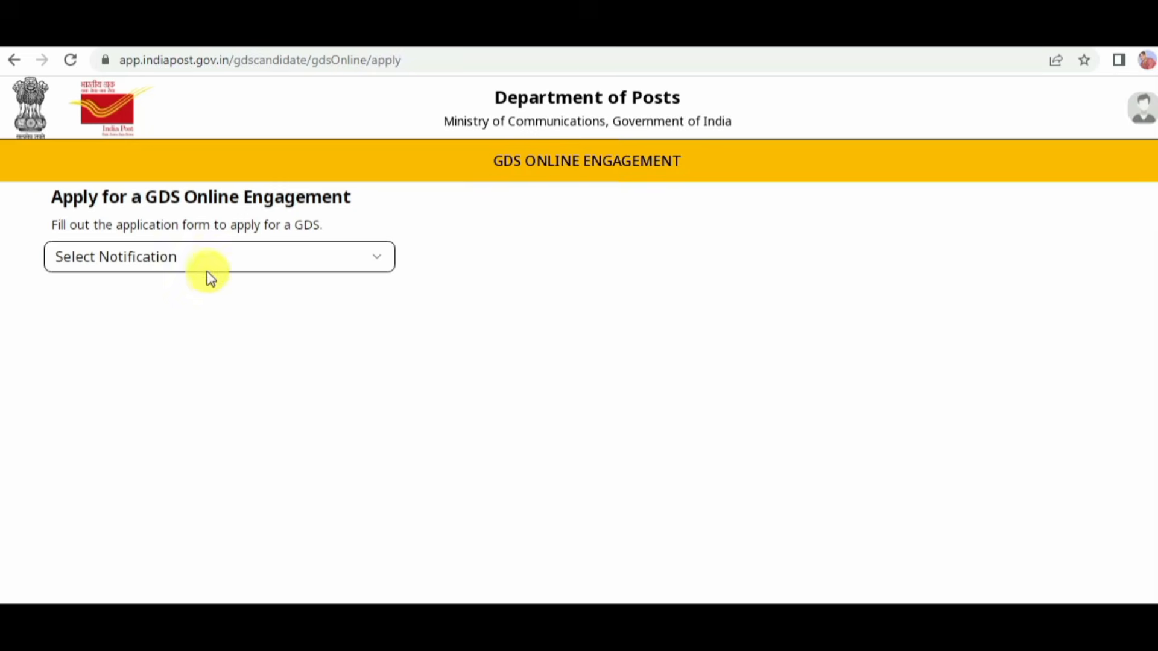
Step: Select the Gramin Dak Sevak (GDS) Online Engagement Schedule-I - January-2026 notification for the application
click(224, 258)
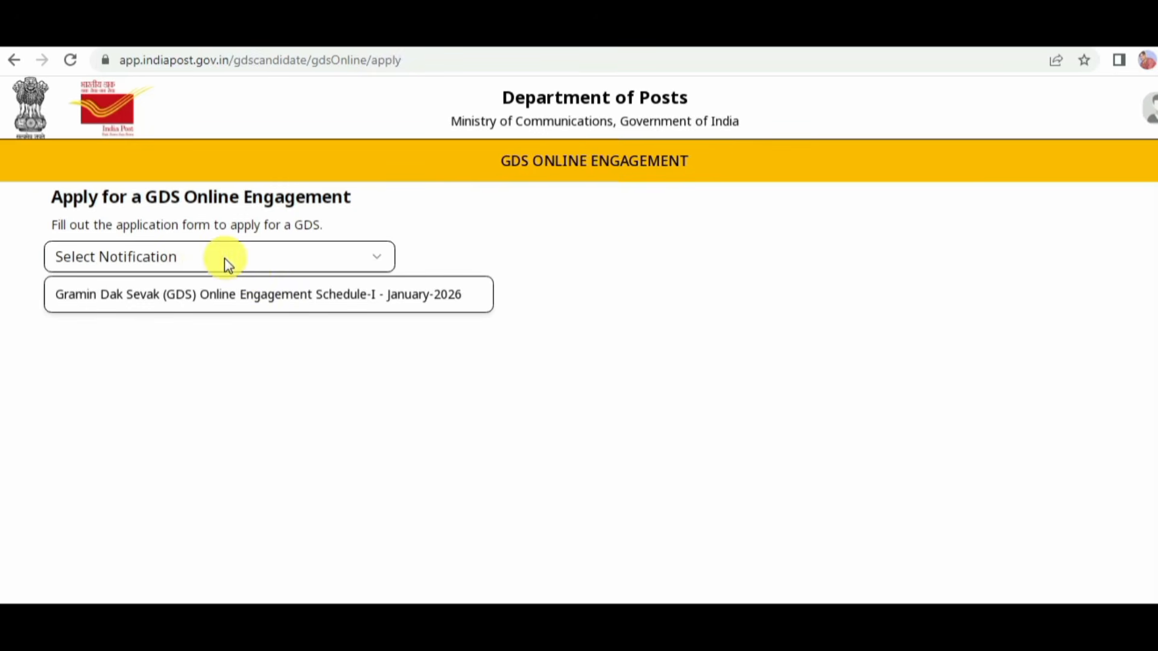
click(252, 296)
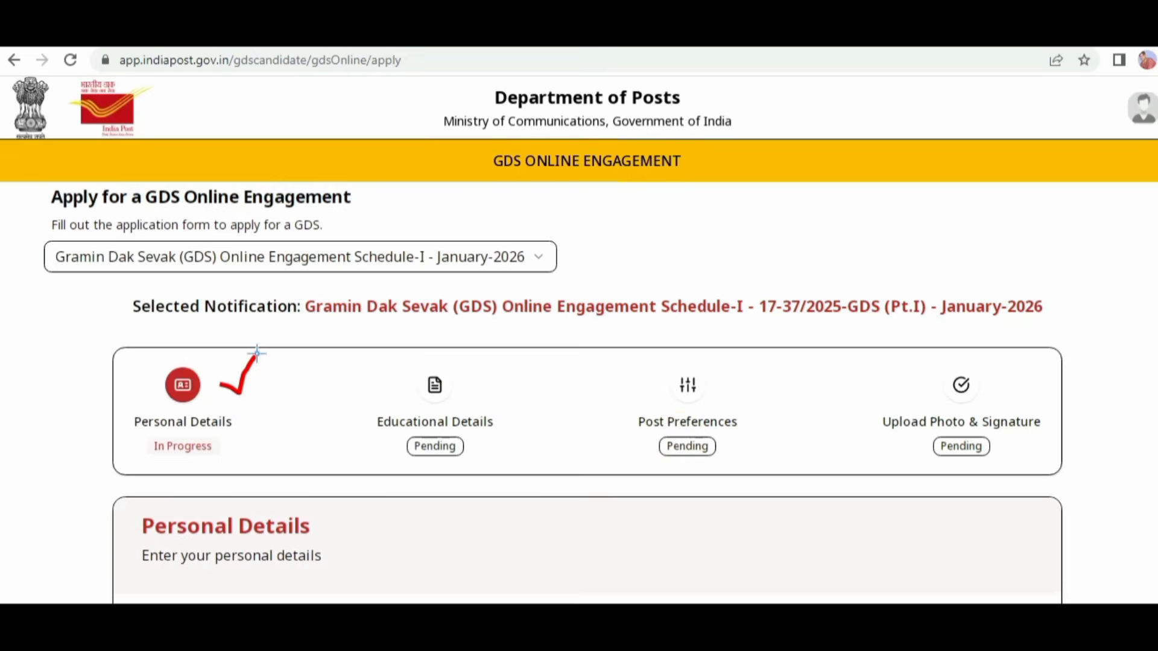
Step: Review the four application stages and the prefilled name, parents' names and contact fields in the basic details
drag(703, 385, 756, 367)
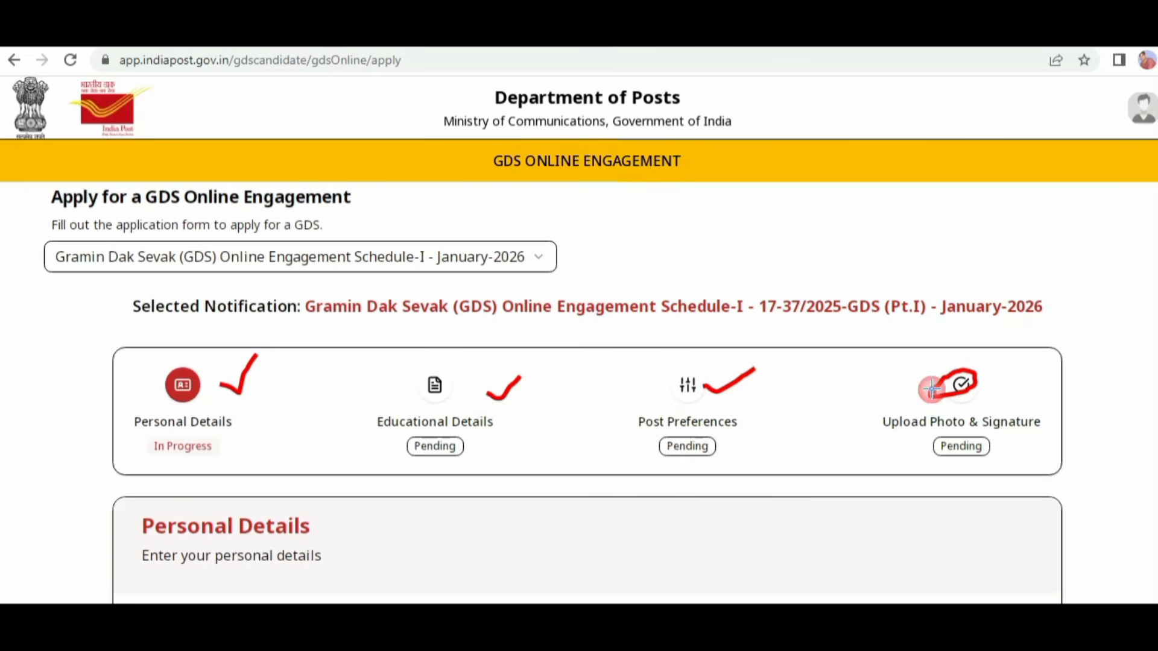
drag(932, 389, 929, 396)
drag(987, 357, 1023, 342)
drag(322, 454, 590, 447)
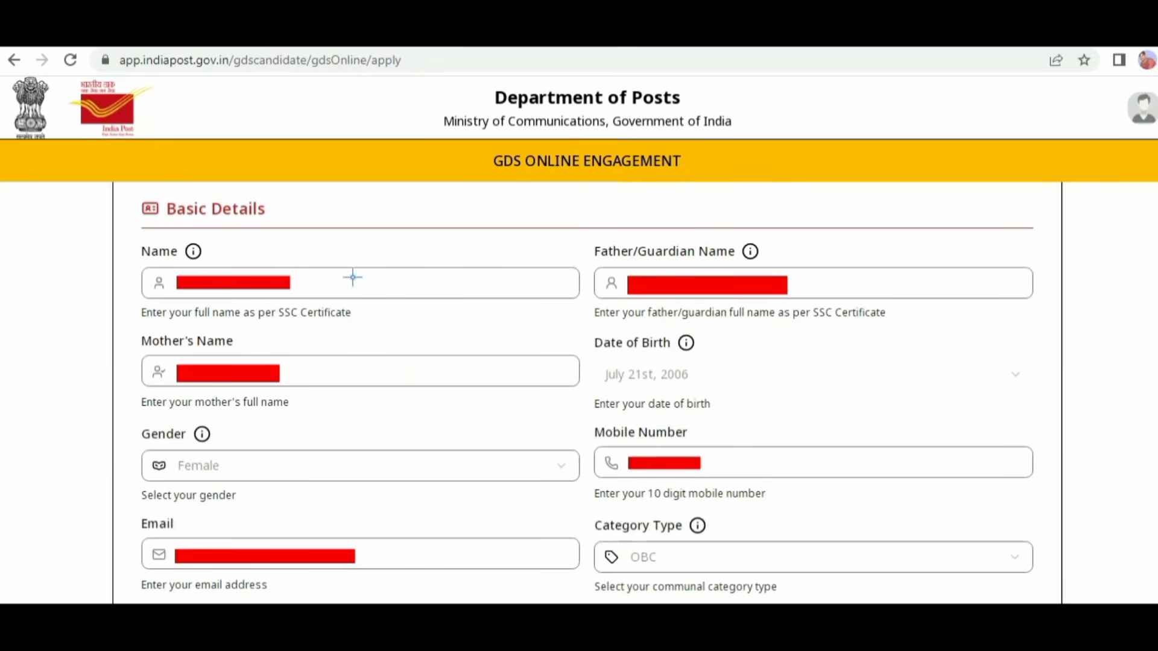
drag(353, 277, 456, 243)
drag(825, 229, 876, 222)
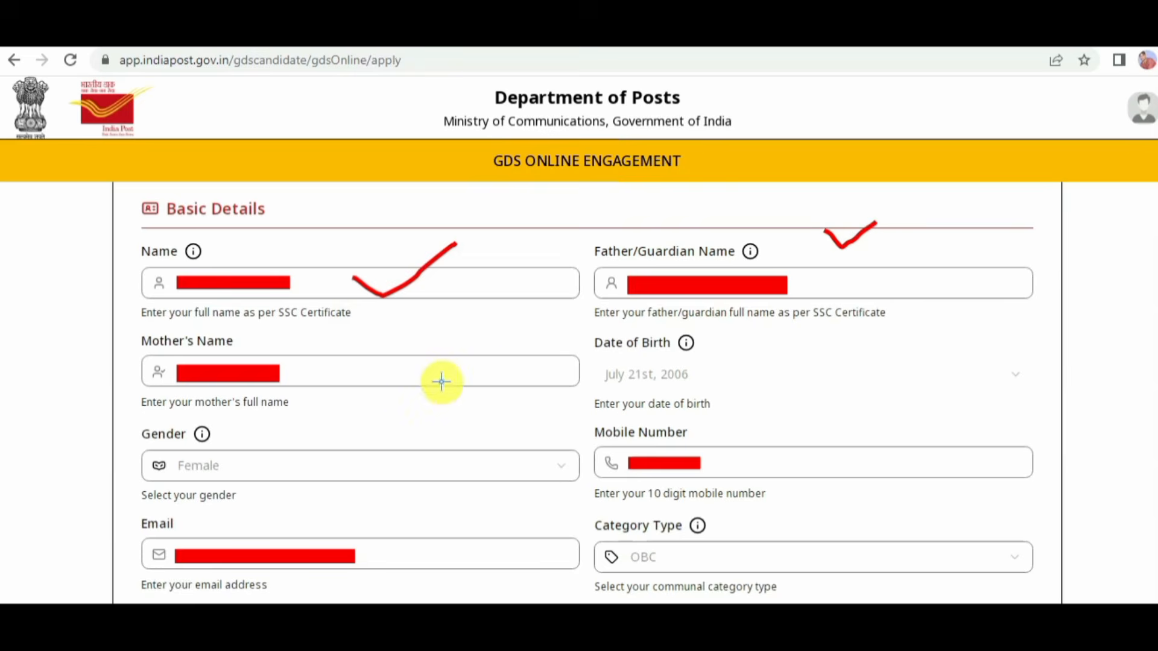
mouse_move(400, 367)
mouse_down()
mouse_move(420, 382)
mouse_move(465, 357)
mouse_up()
drag(395, 539, 421, 549)
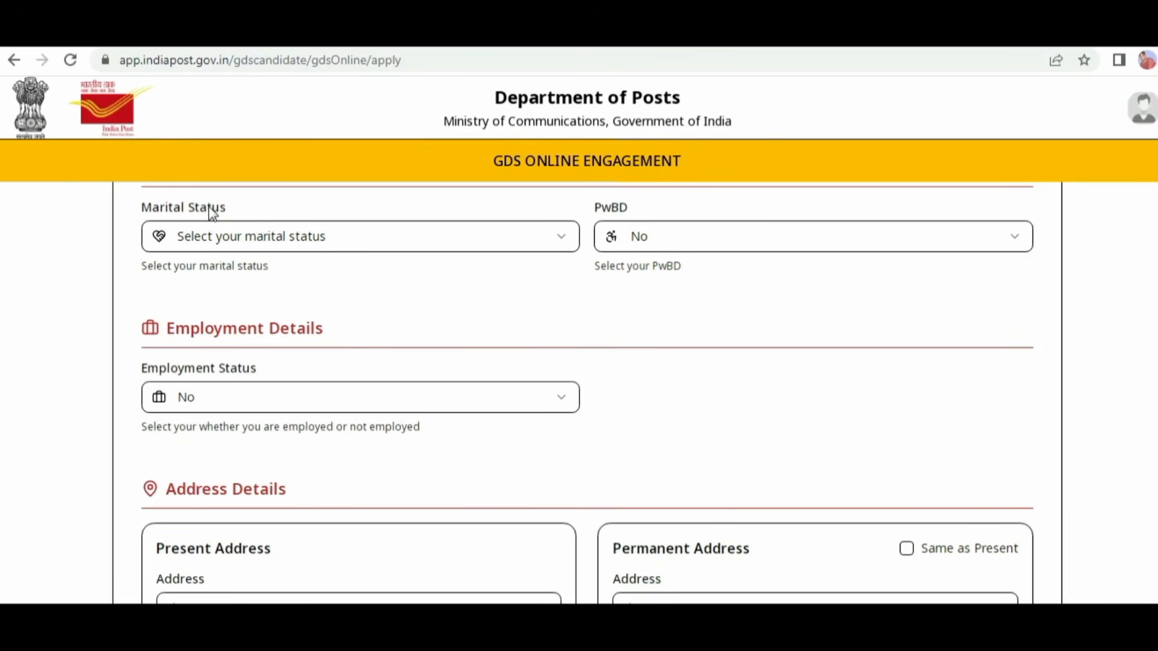
Step: Set the marital status to Single, and choose No for both PwBD and employment status in the personal details
click(376, 239)
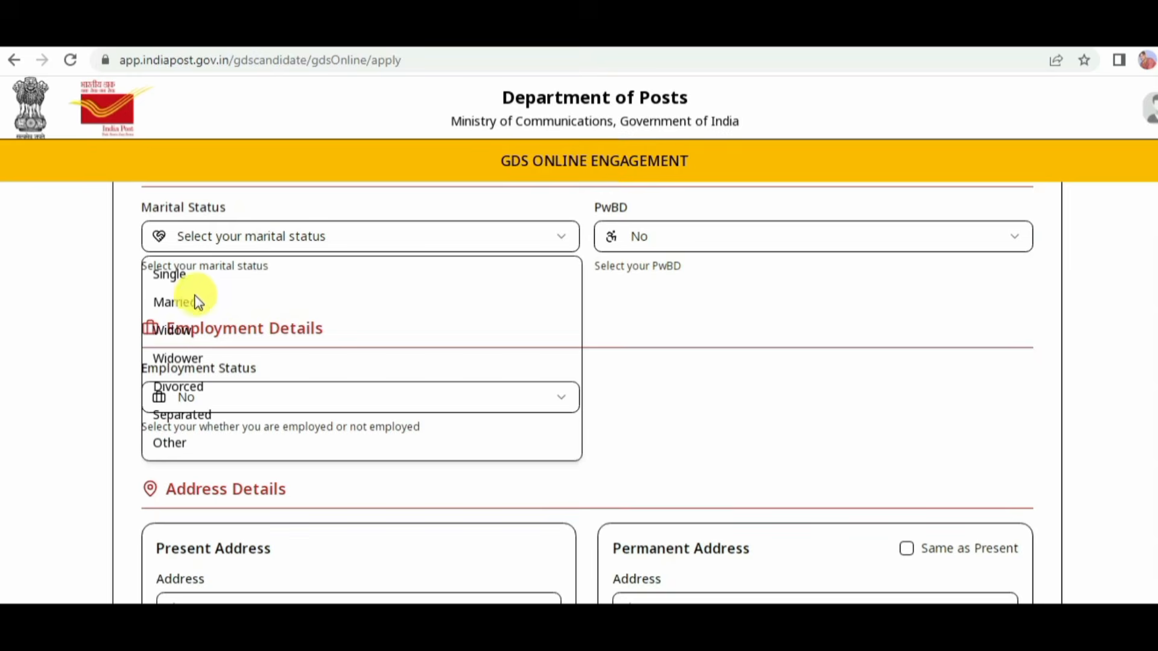
click(173, 272)
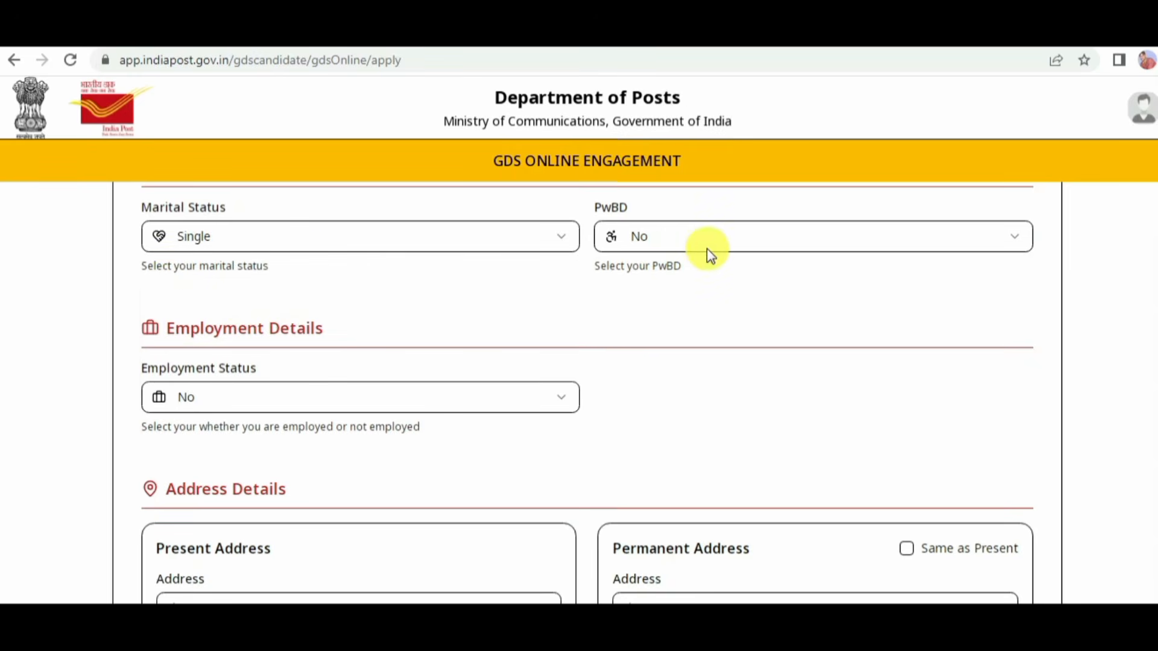
click(672, 233)
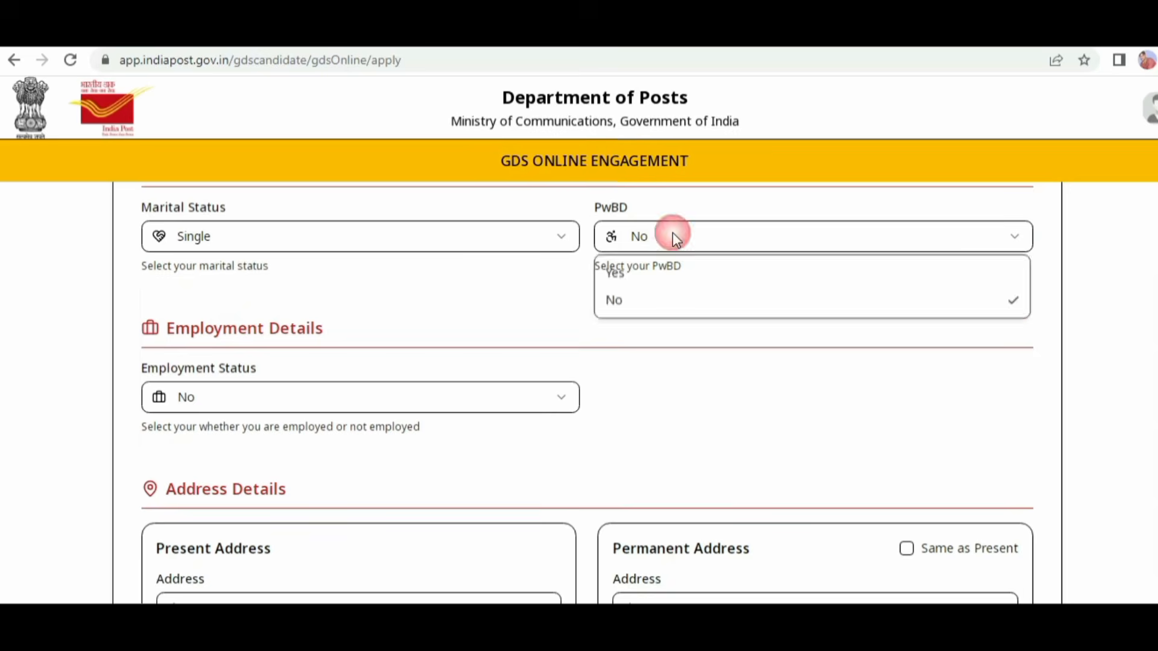
click(621, 302)
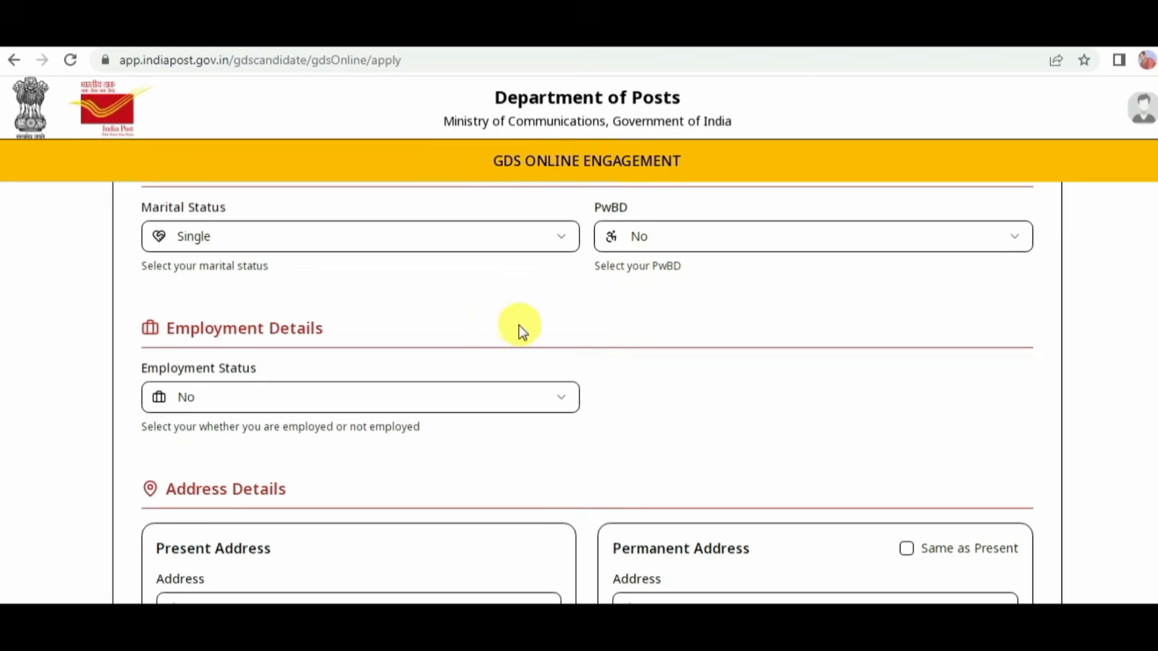
scroll(519, 325, down, 3)
scroll(425, 318, up, 1)
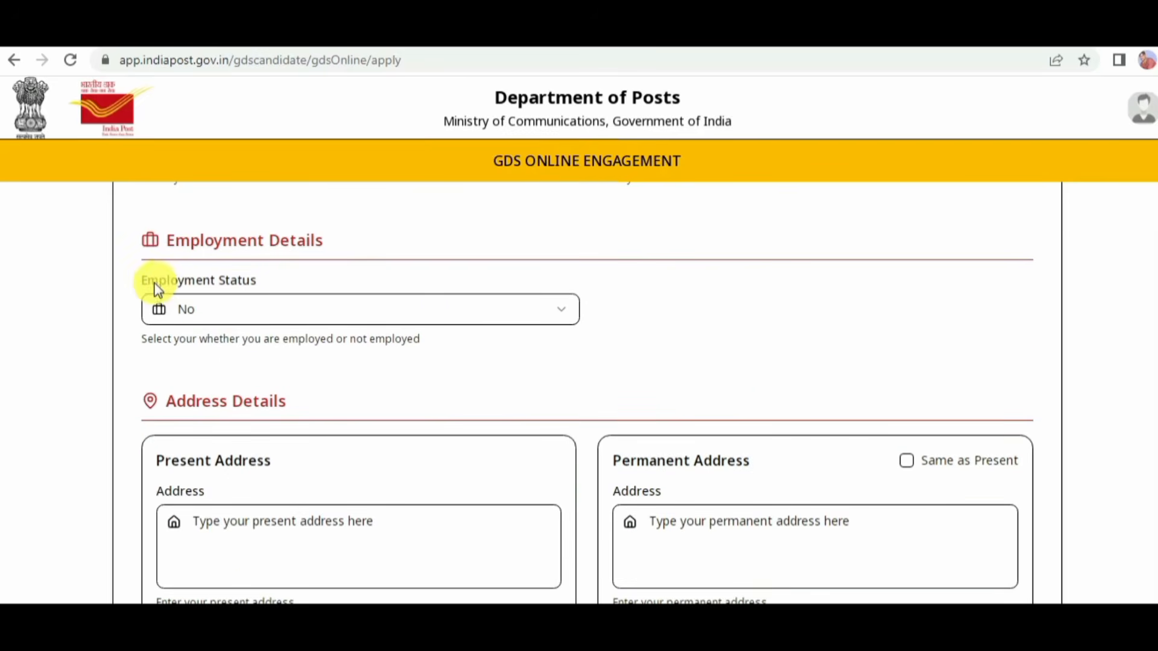
click(324, 313)
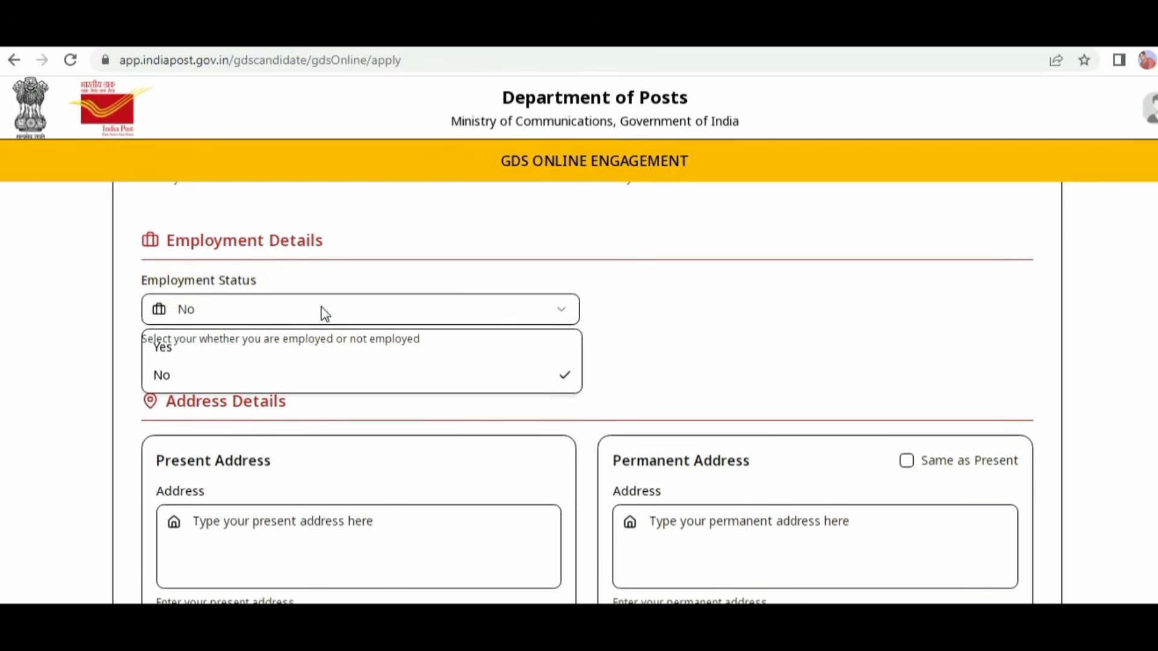
click(248, 375)
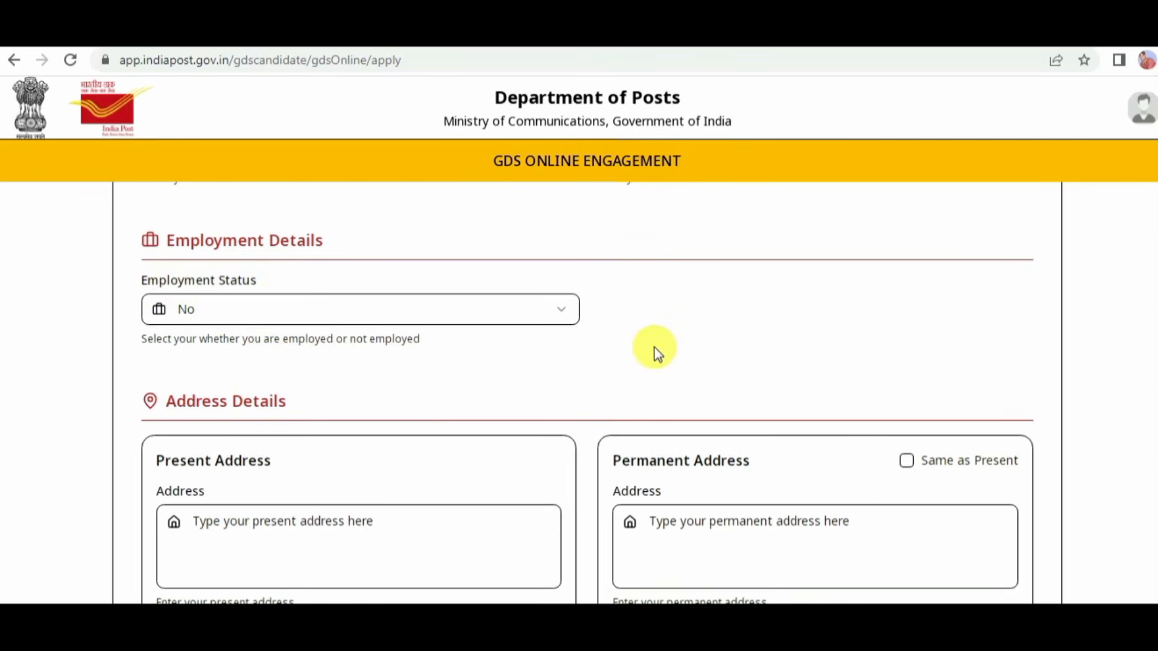
Step: Examine the present address, pincode and city fields and the Same as Present option for the permanent address
scroll(671, 334, down, 1)
scroll(675, 330, down, 1)
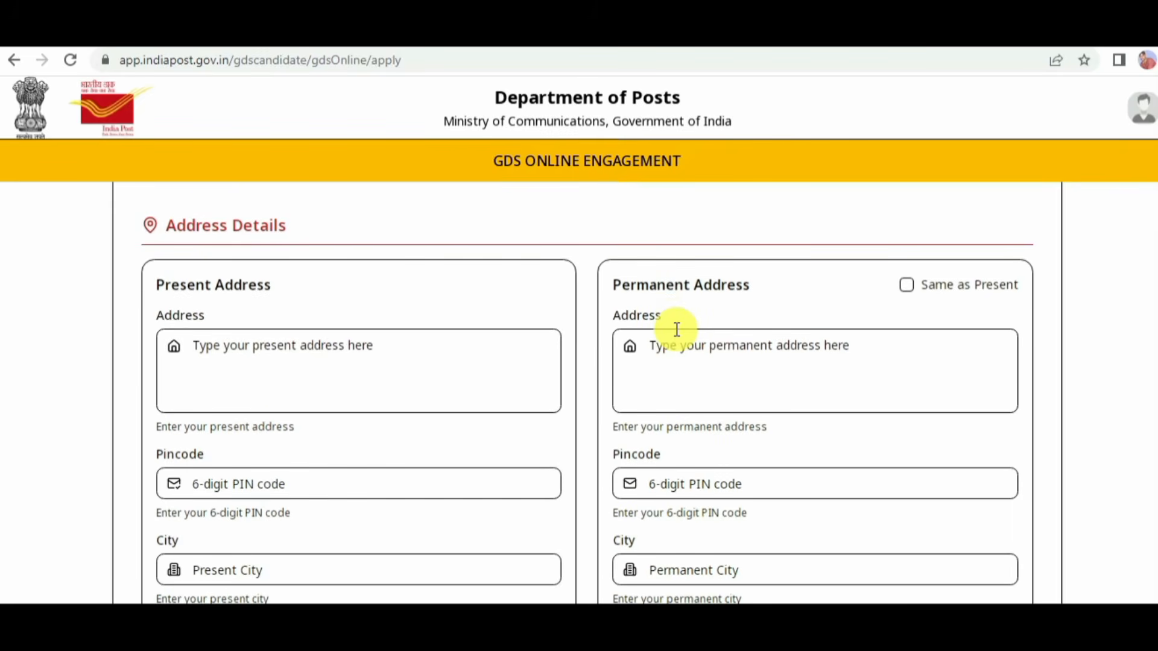
scroll(675, 329, down, 1)
scroll(670, 320, up, 1)
drag(165, 299, 229, 294)
drag(287, 357, 336, 330)
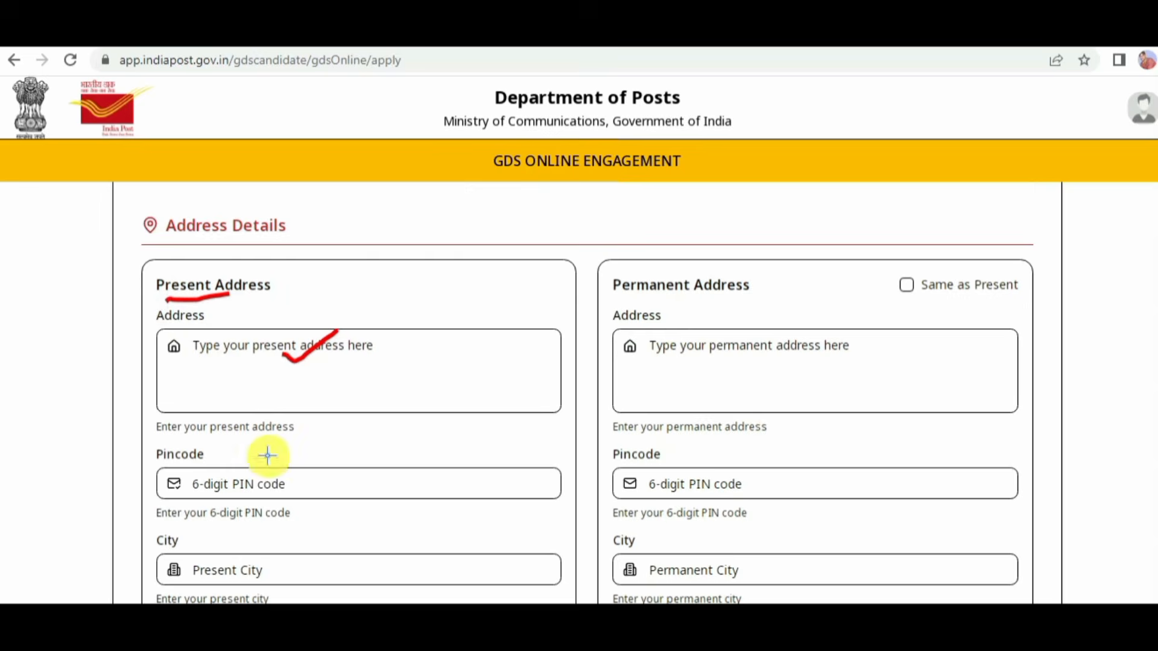
drag(248, 476, 309, 460)
drag(252, 565, 293, 557)
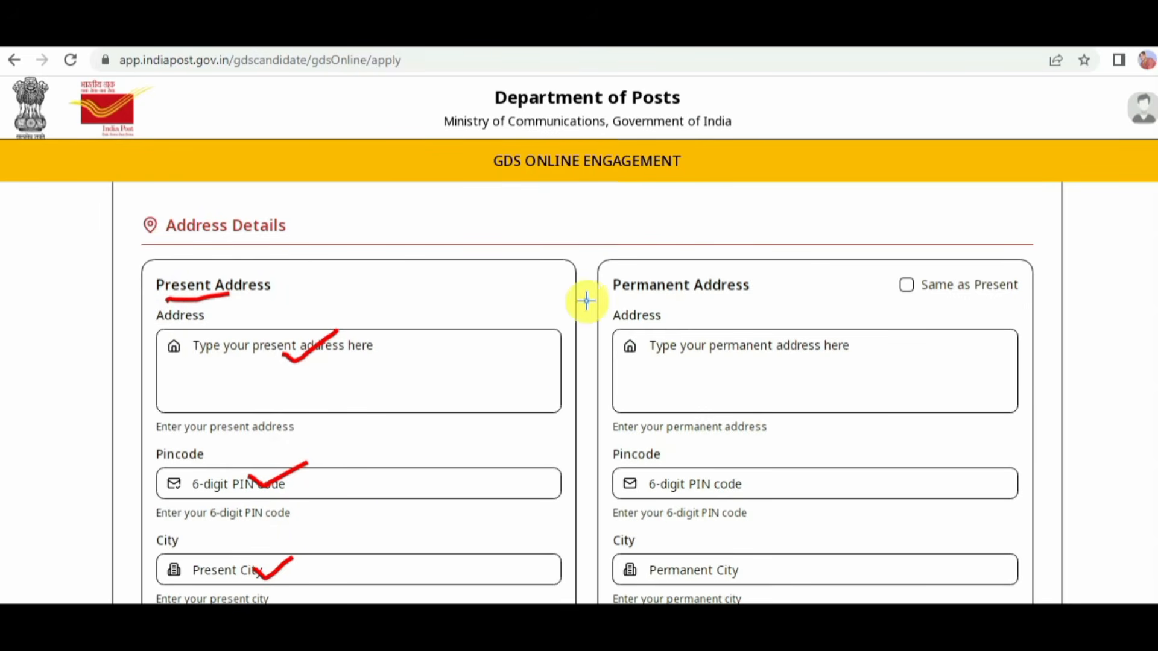
drag(296, 283, 332, 265)
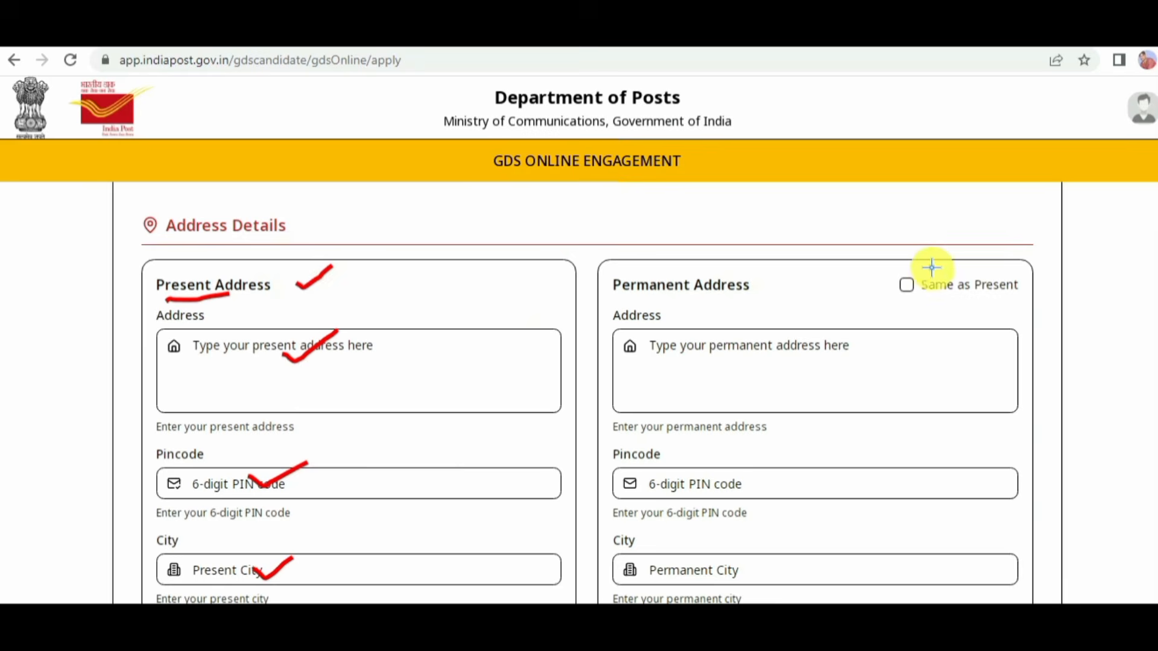
mouse_move(888, 270)
mouse_down()
mouse_move(977, 254)
mouse_move(875, 315)
mouse_move(896, 265)
mouse_move(986, 295)
mouse_up()
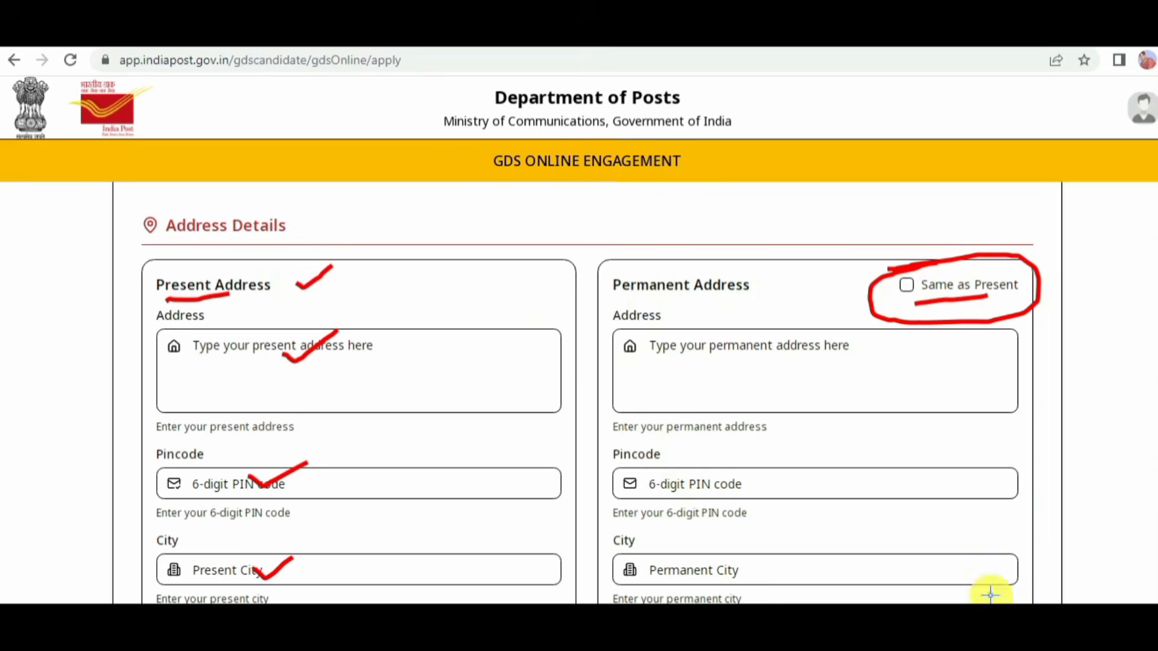
key(Escape)
scroll(1109, 336, down, 4)
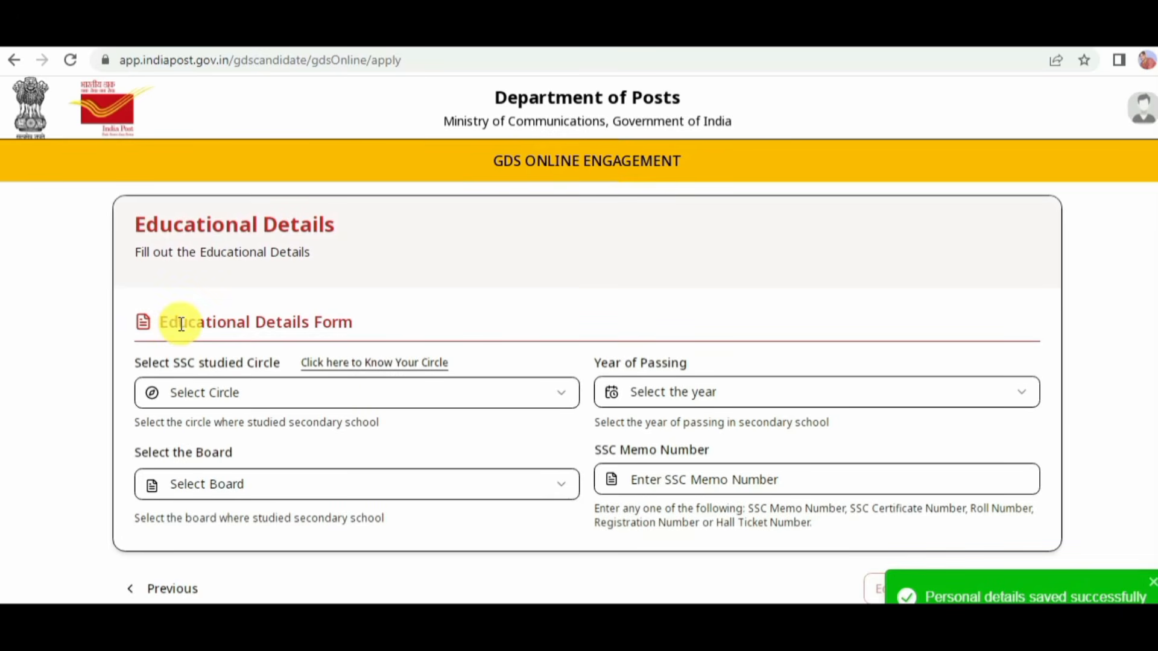
Step: Set the SSC studied circle to Madhya Pradesh Circle and the year of passing to 2023 in the educational details
drag(181, 324, 281, 320)
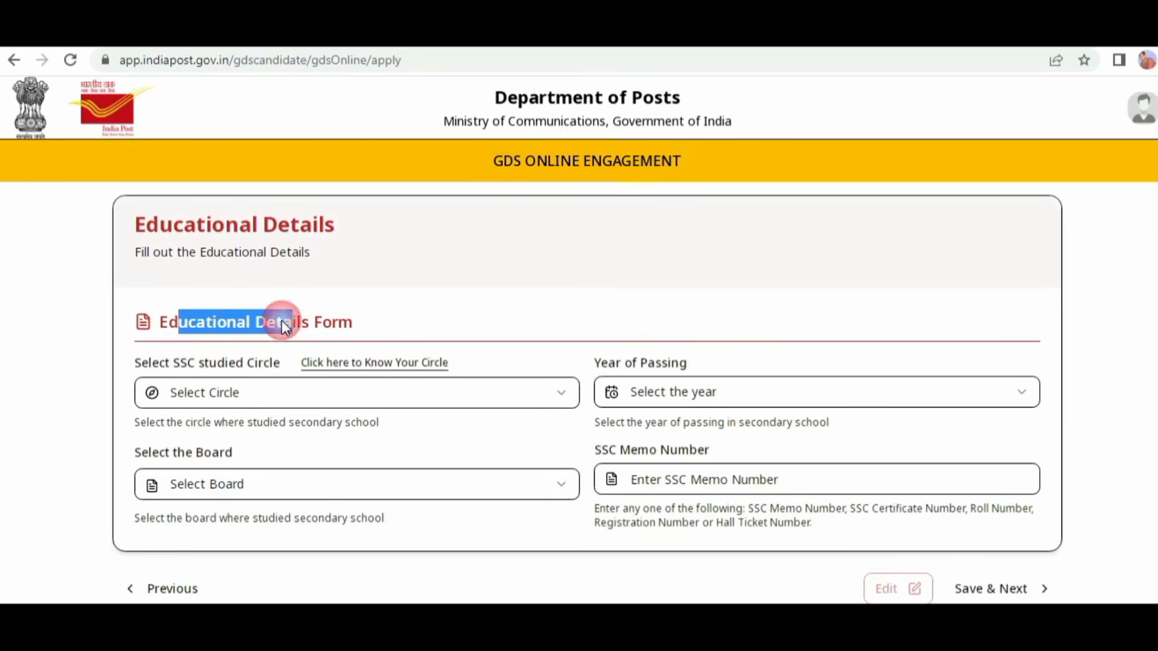
click(263, 395)
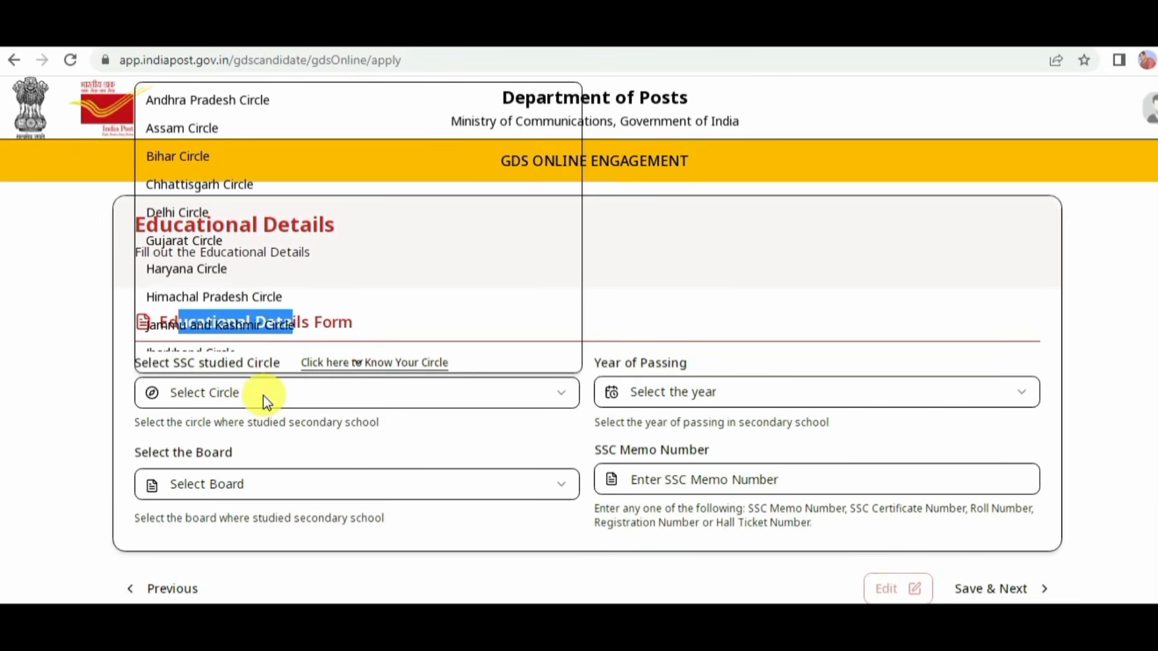
scroll(271, 326, down, 1)
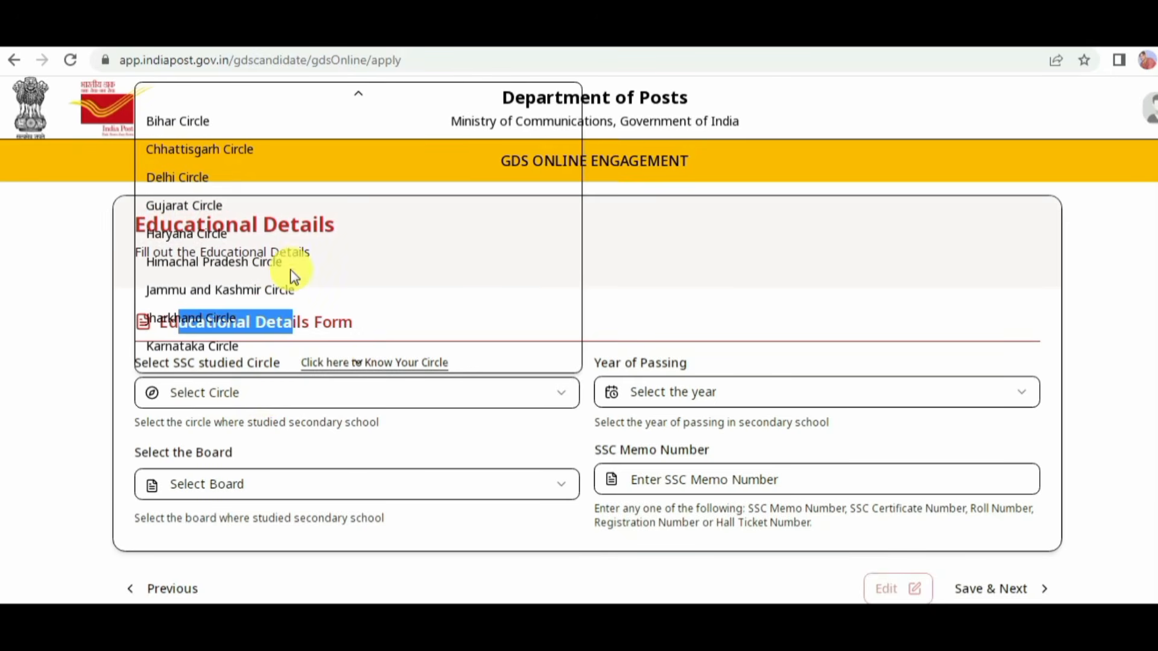
scroll(293, 253, down, 3)
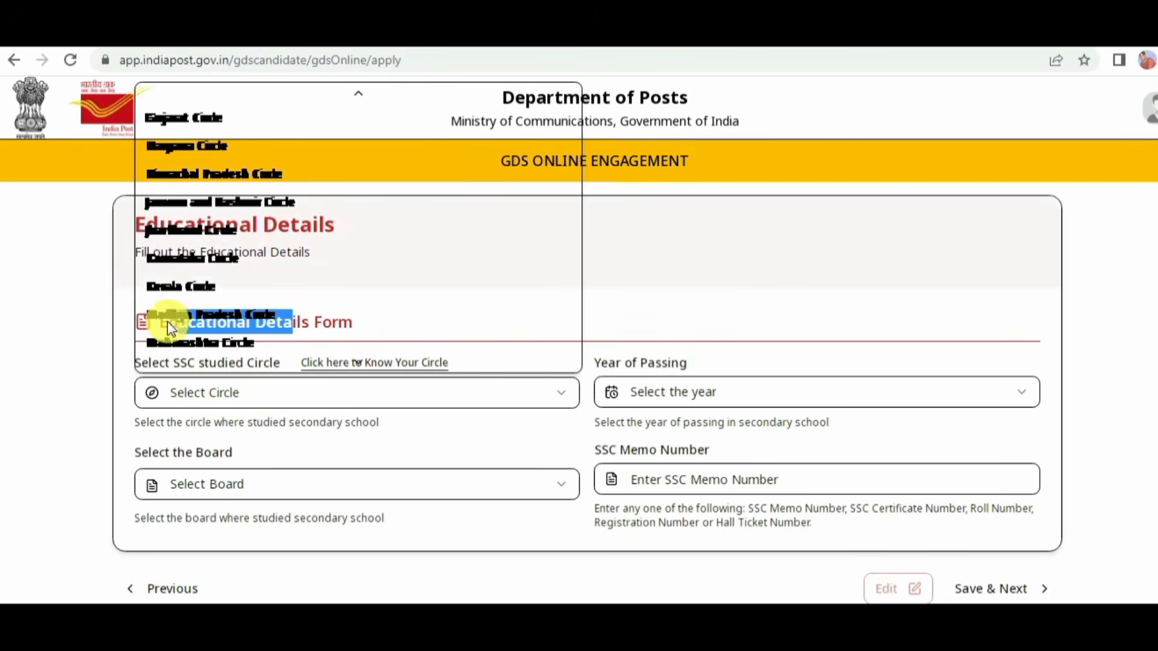
scroll(351, 256, down, 6)
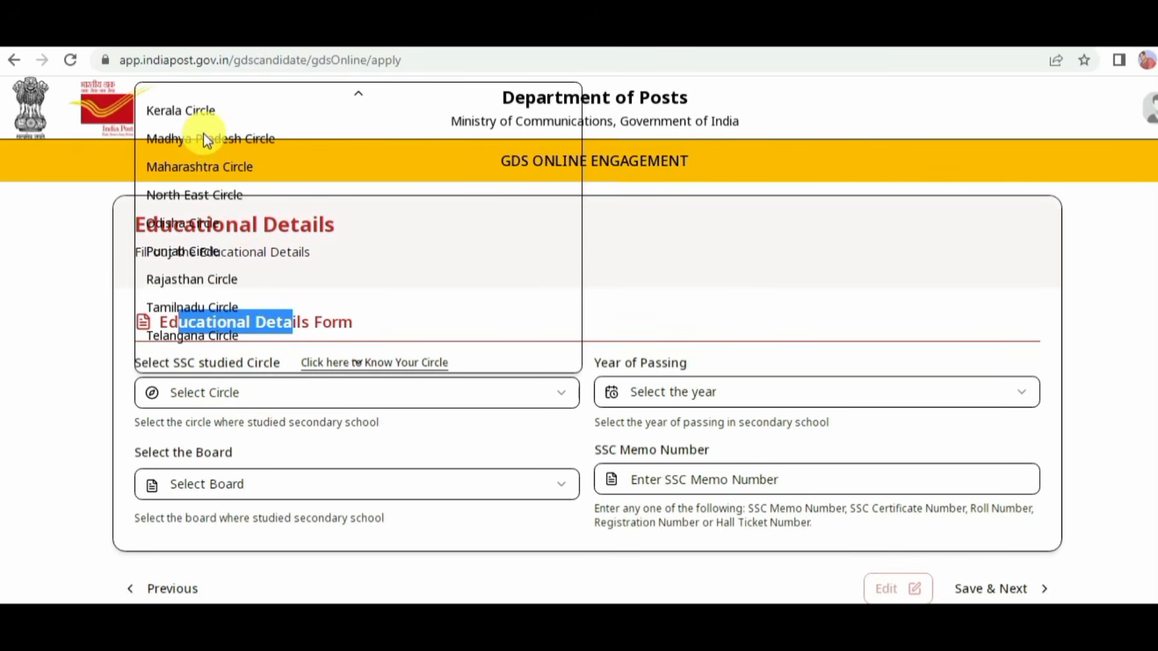
click(241, 145)
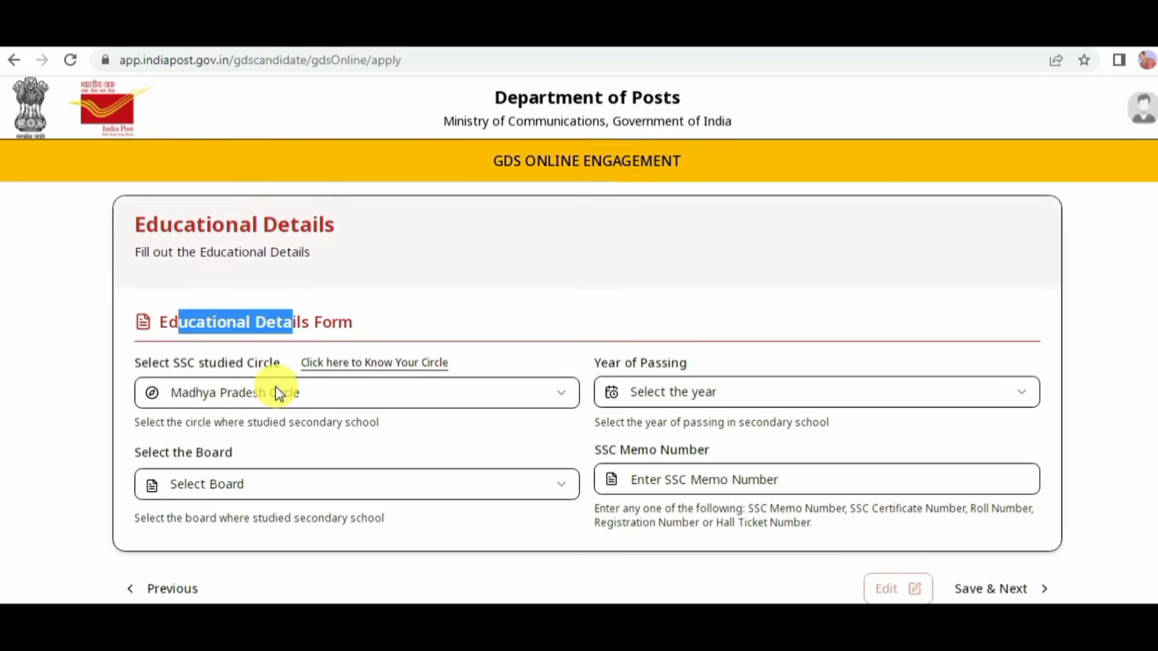
click(376, 365)
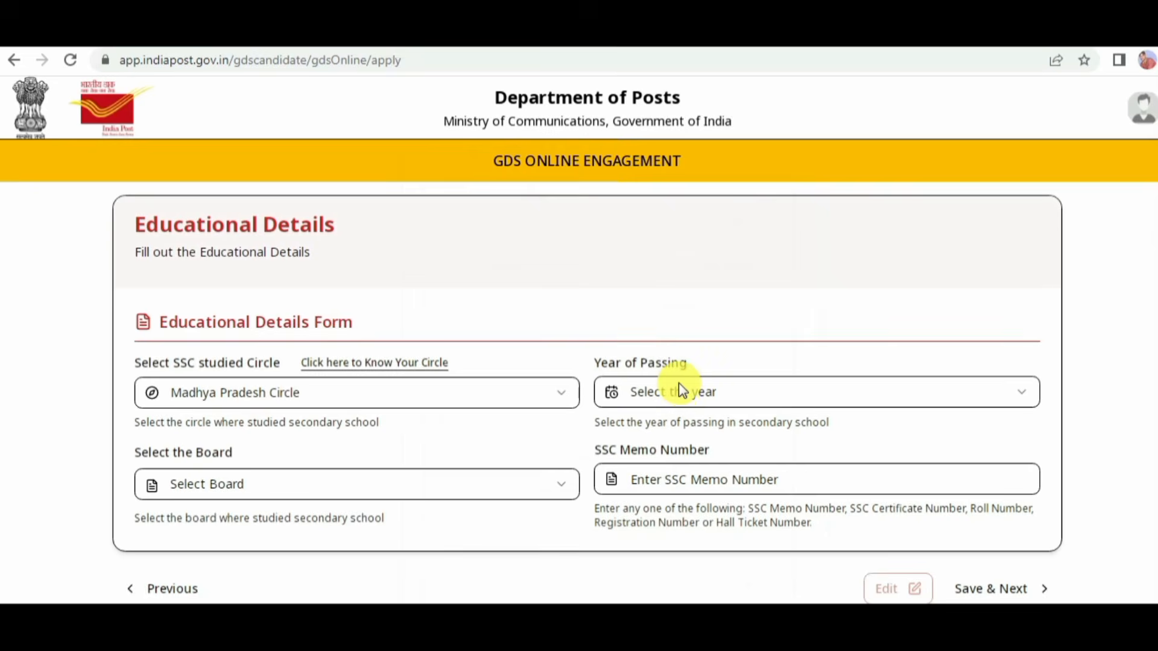
click(689, 394)
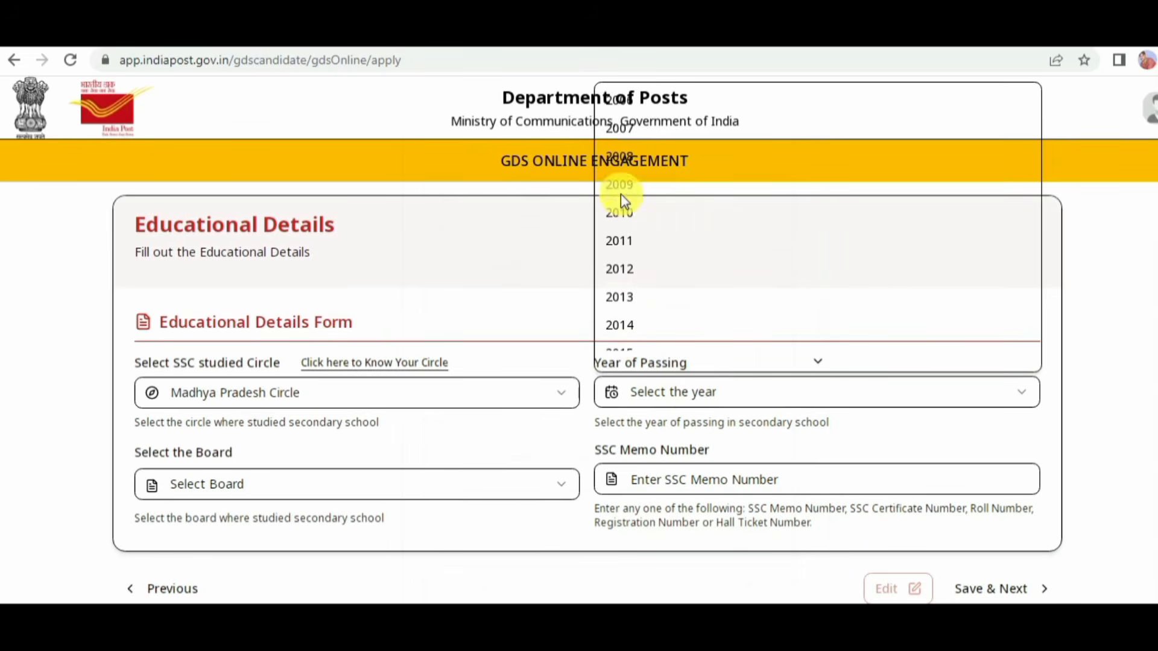
mouse_move(648, 362)
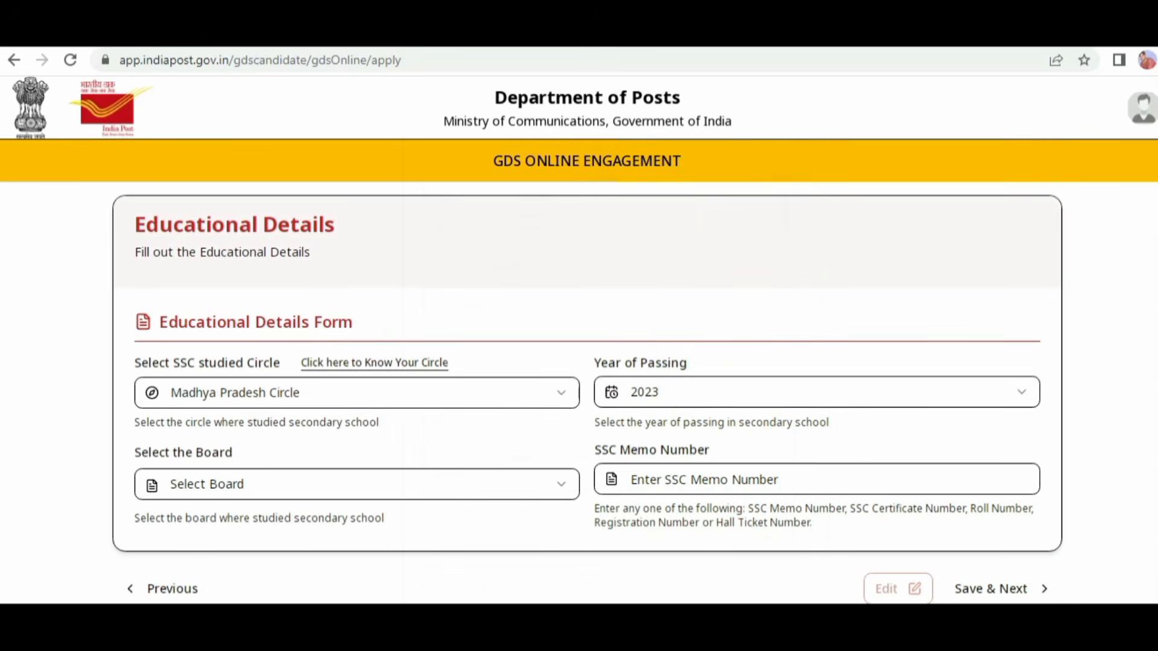
Step: Choose BOARD OF SECONDARY EDUCATION, MP, BHOPAL,(PH-HH,VH) GRAND TOTAL -500 as the SSC board
click(469, 493)
mouse_move(476, 453)
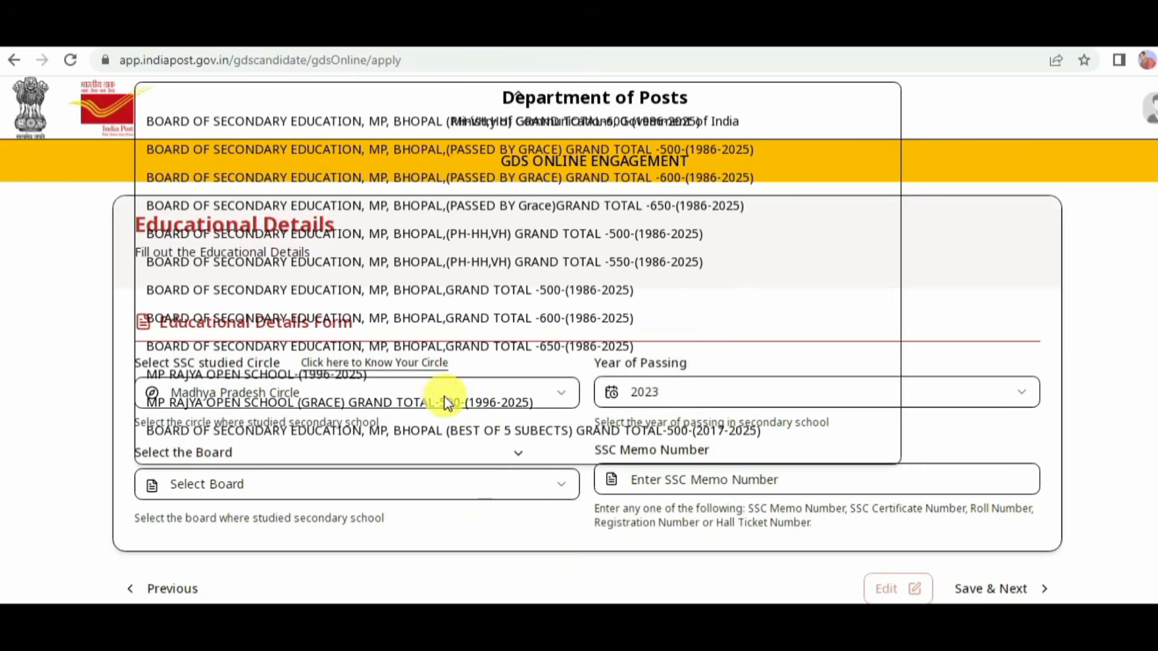
scroll(580, 295, up, 3)
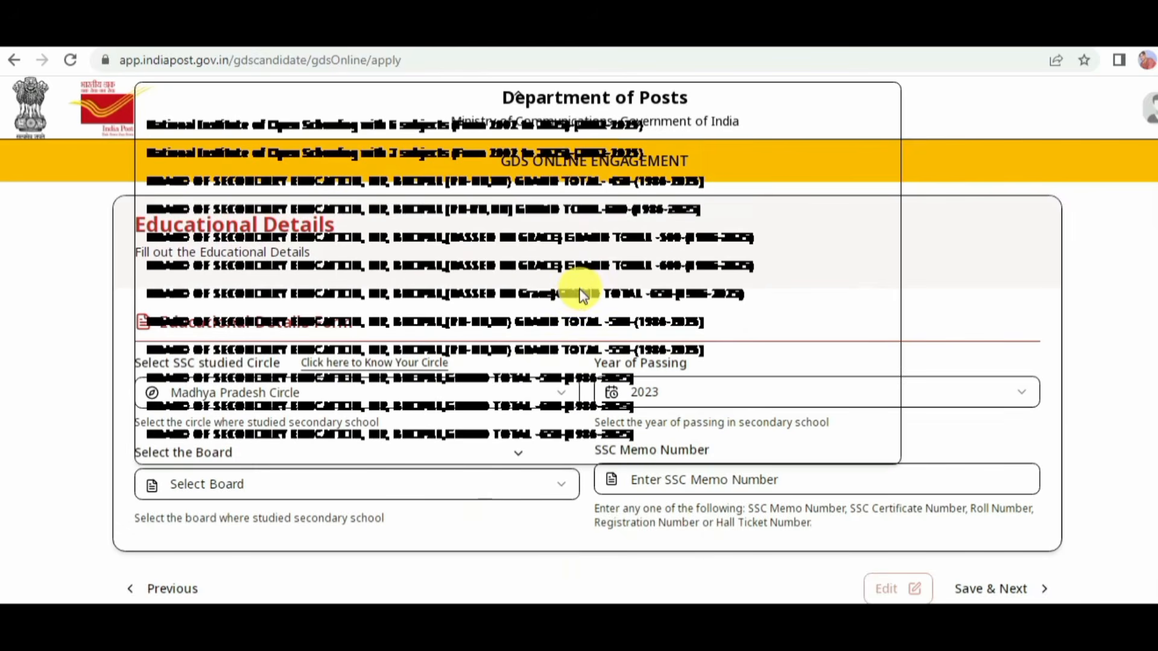
click(836, 343)
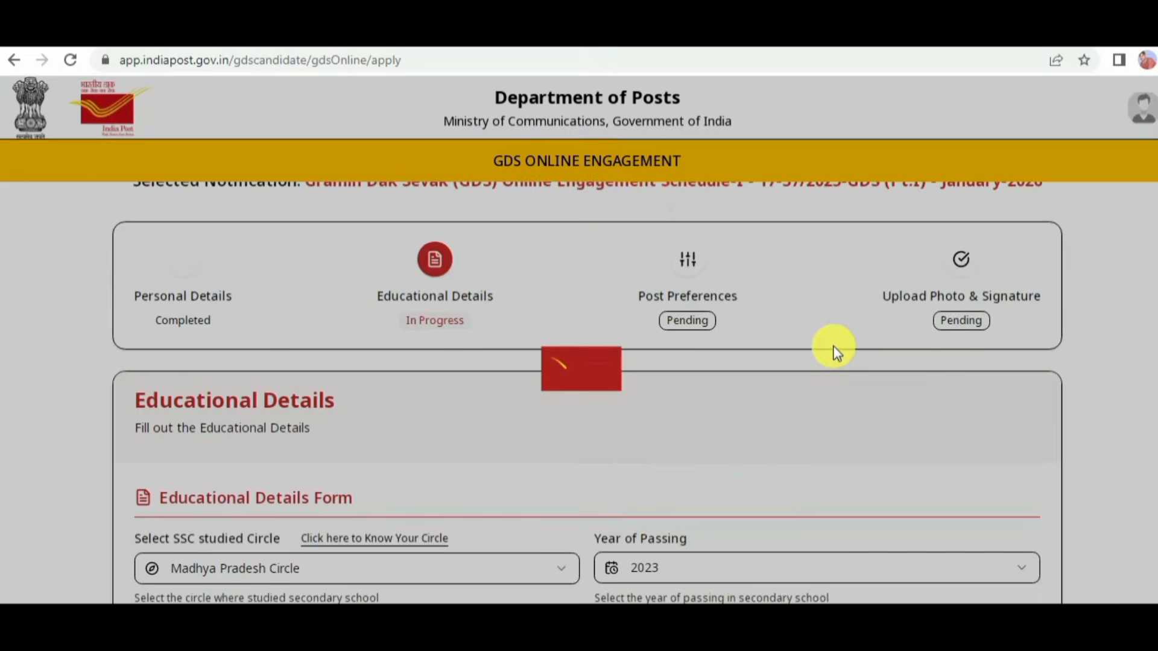
Step: Examine the SSC board options offered for the Madhya Pradesh Circle and their grand totals
click(400, 481)
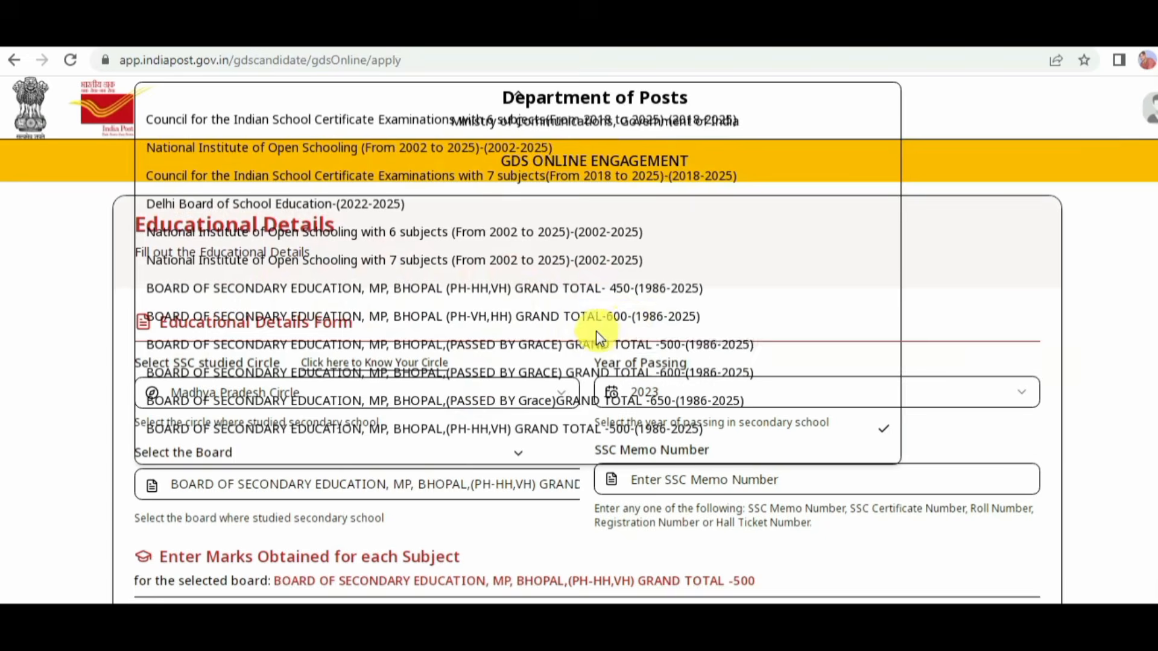
scroll(594, 330, down, 3)
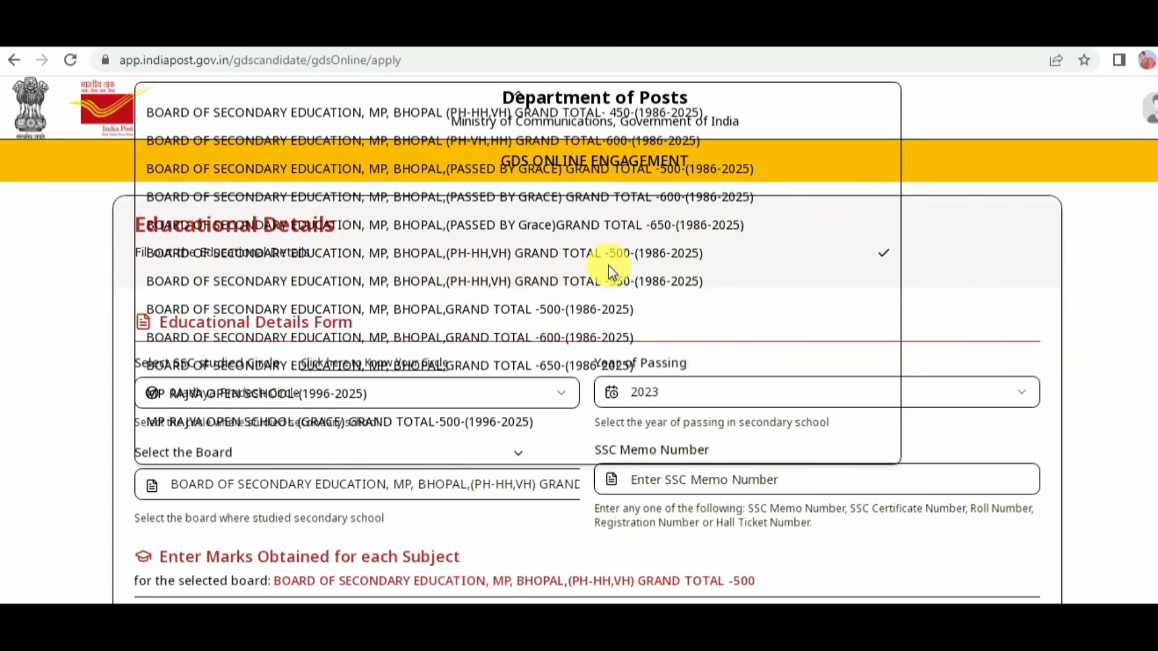
scroll(607, 270, up, 3)
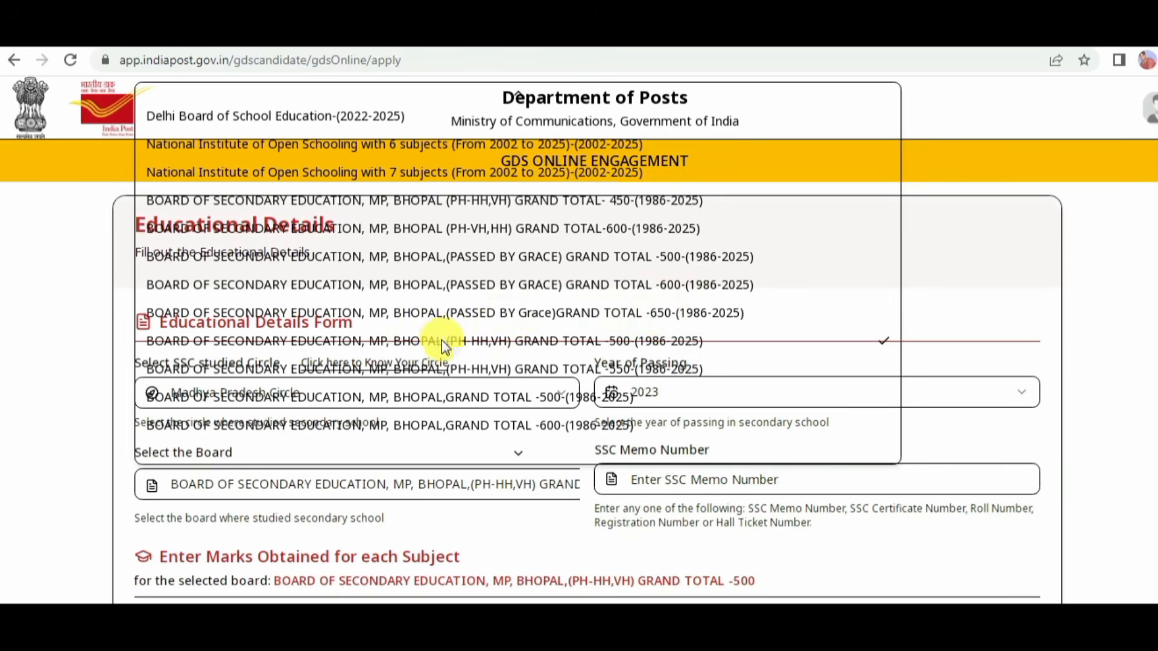
scroll(535, 331, down, 3)
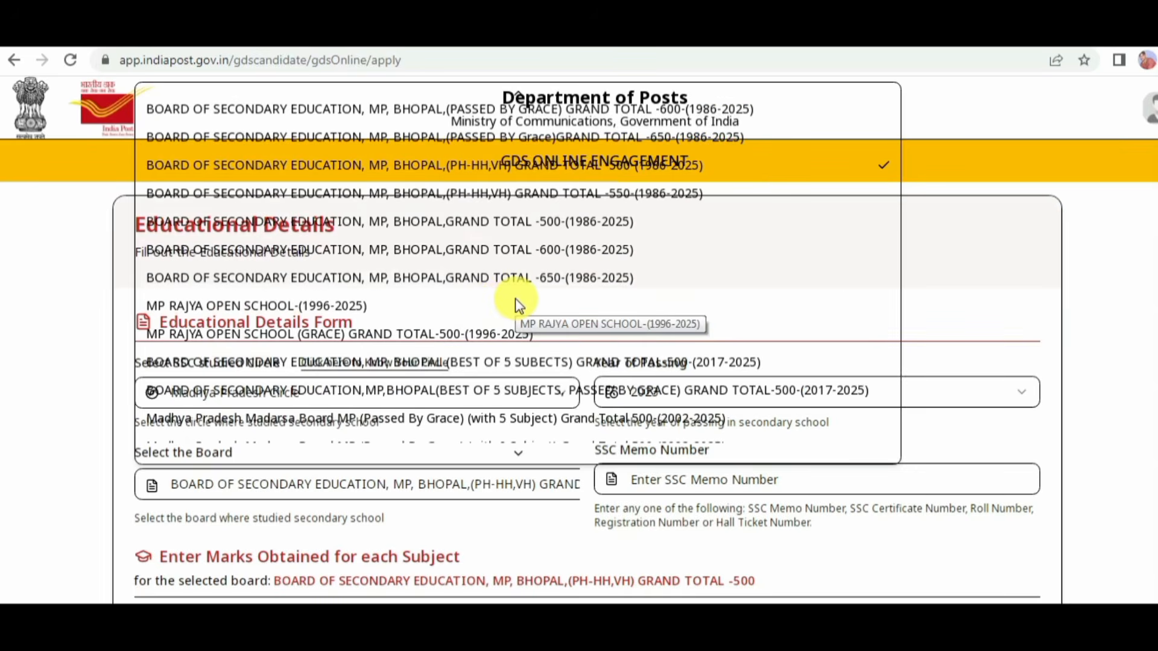
scroll(515, 297, down, 2)
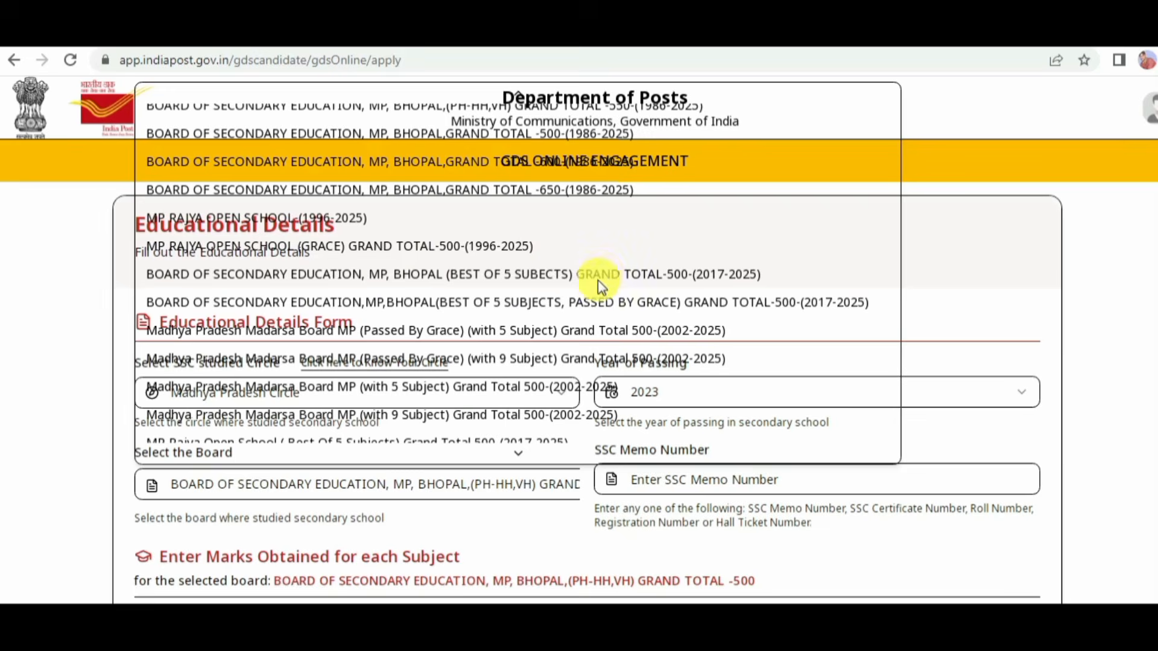
scroll(580, 308, down, 1)
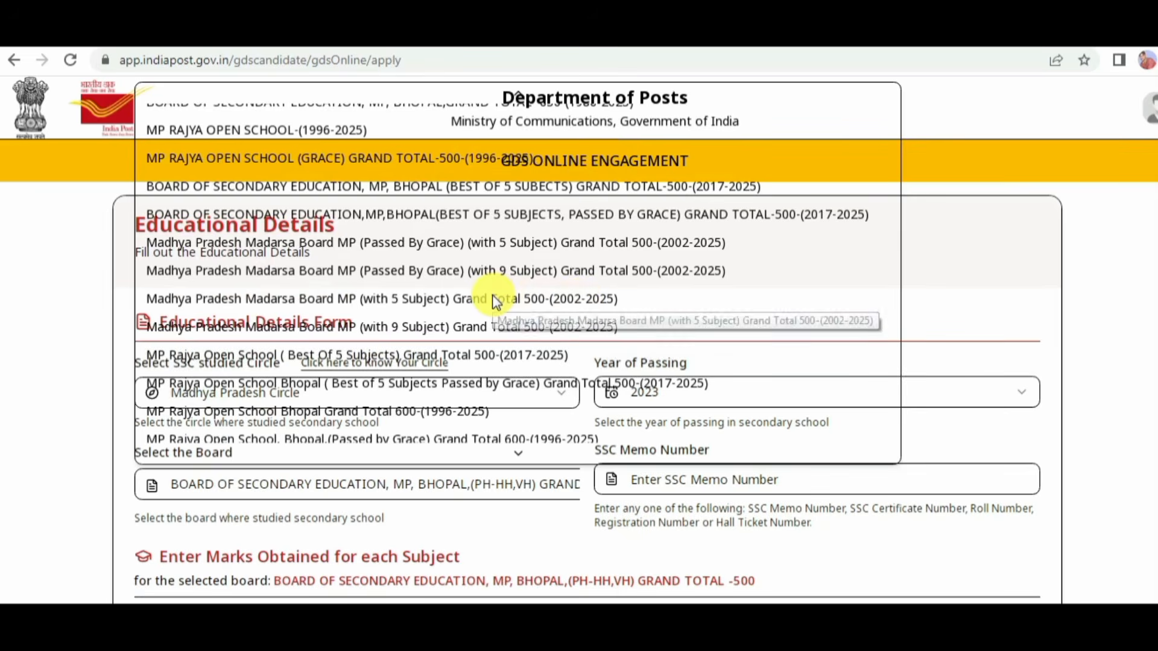
scroll(491, 297, down, 1)
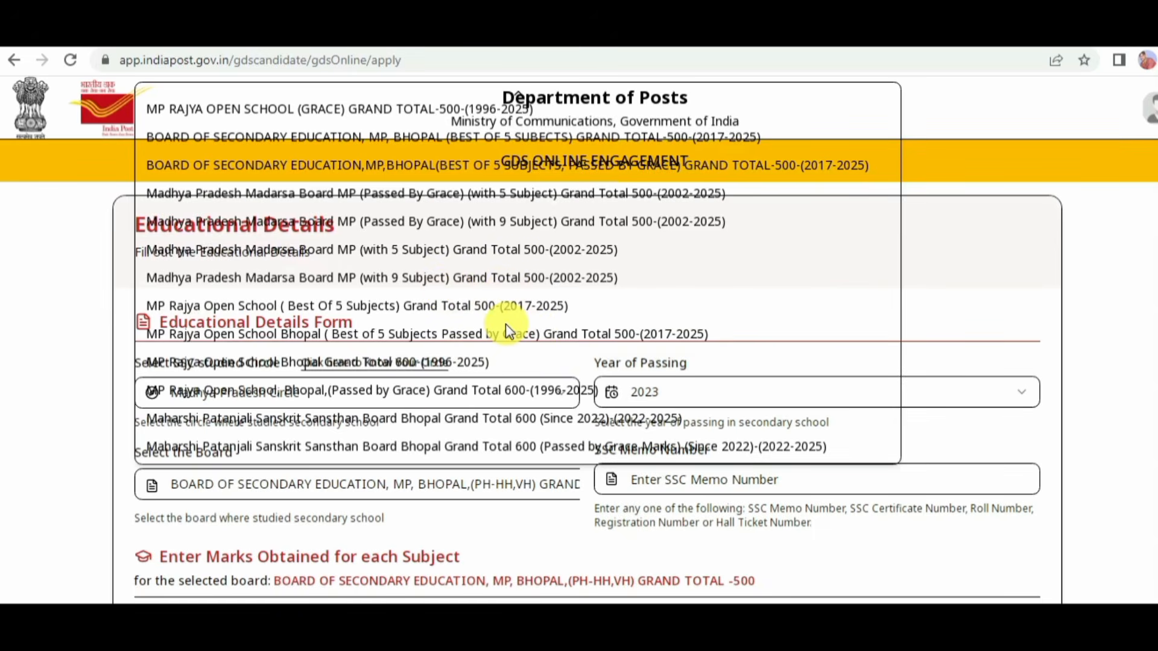
scroll(506, 325, up, 2)
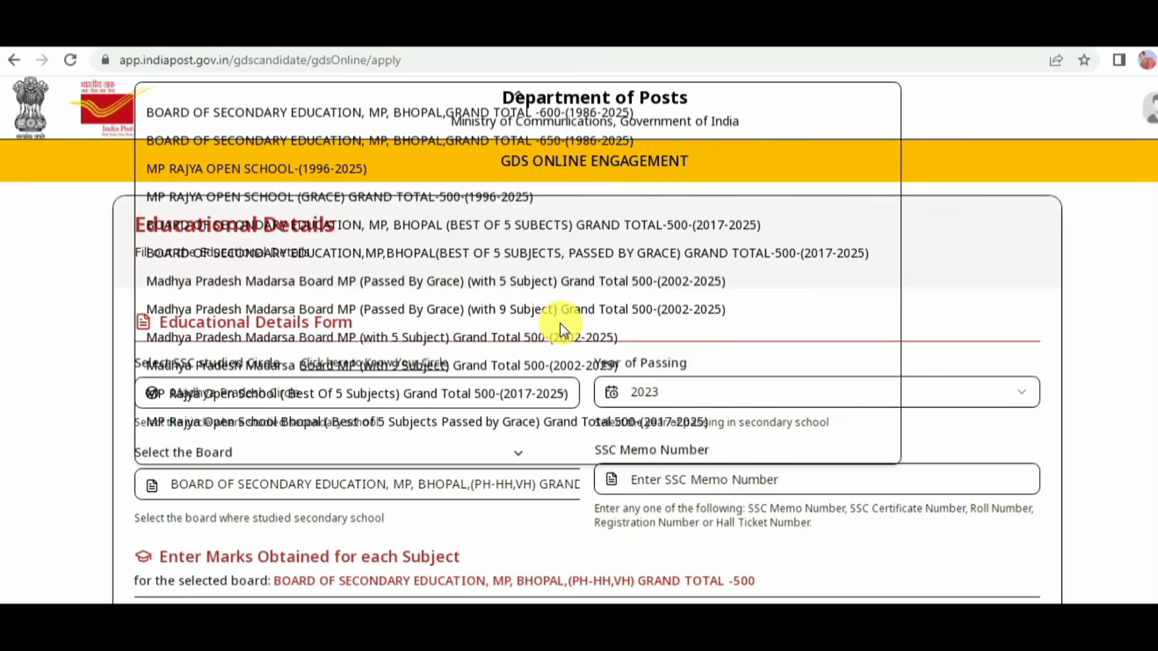
scroll(561, 329, up, 2)
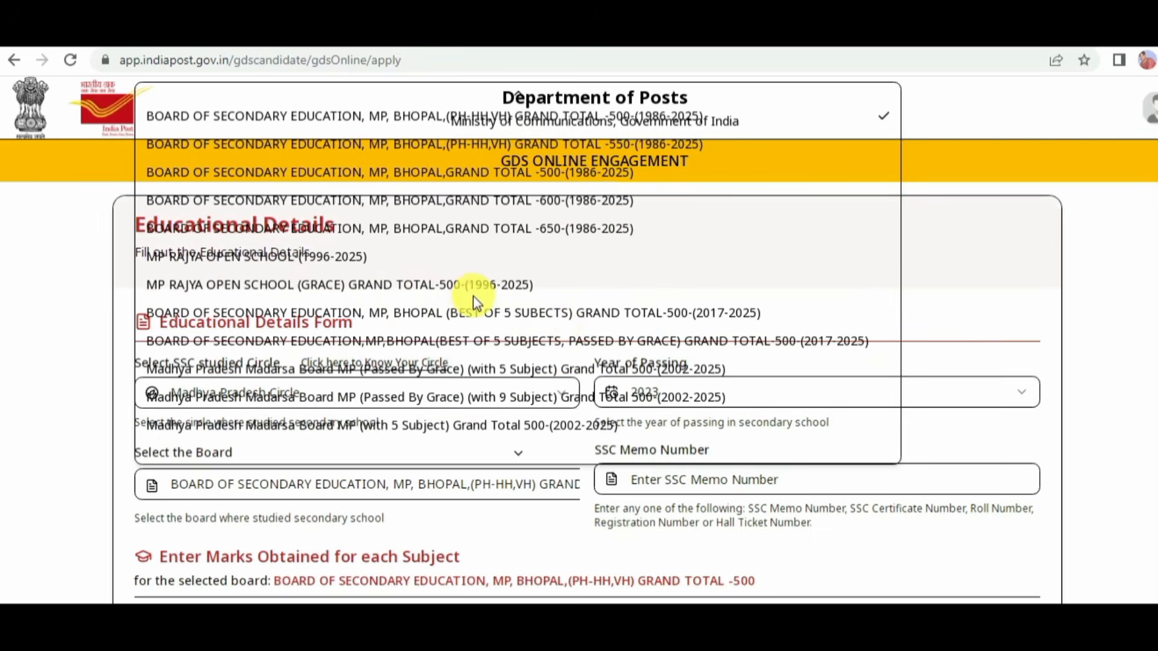
scroll(472, 295, up, 2)
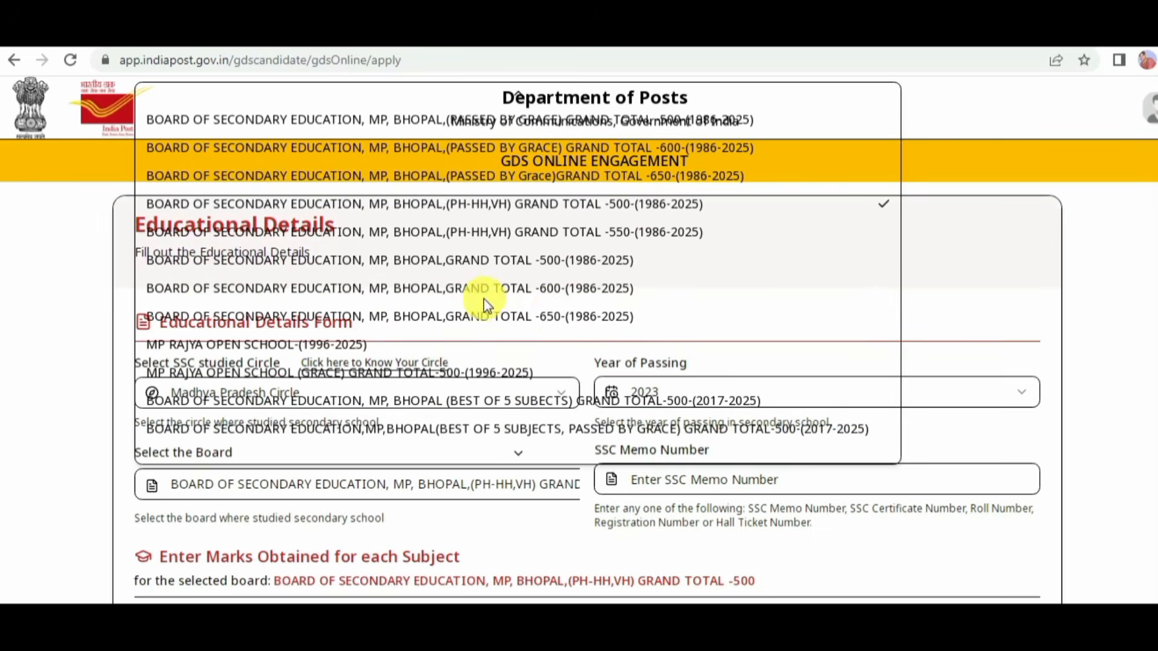
click(731, 536)
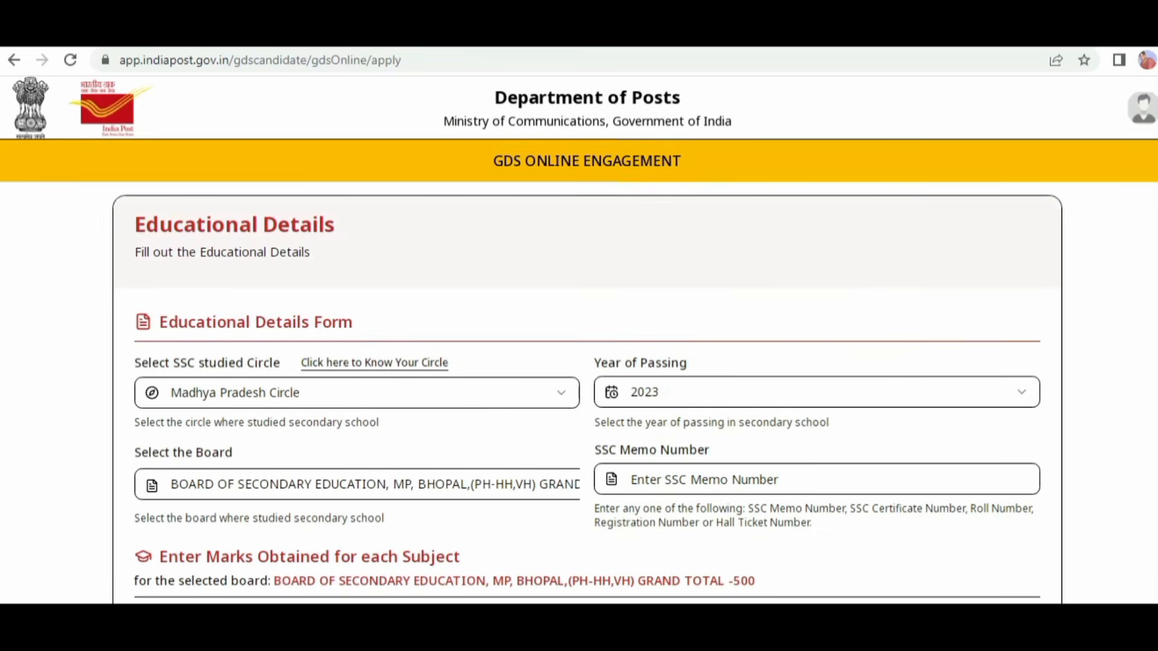
Step: Change the SSC board to BOARD OF SECONDARY EDUCATION, MP, BHOPAL,GRAND TOTAL -500
click(487, 485)
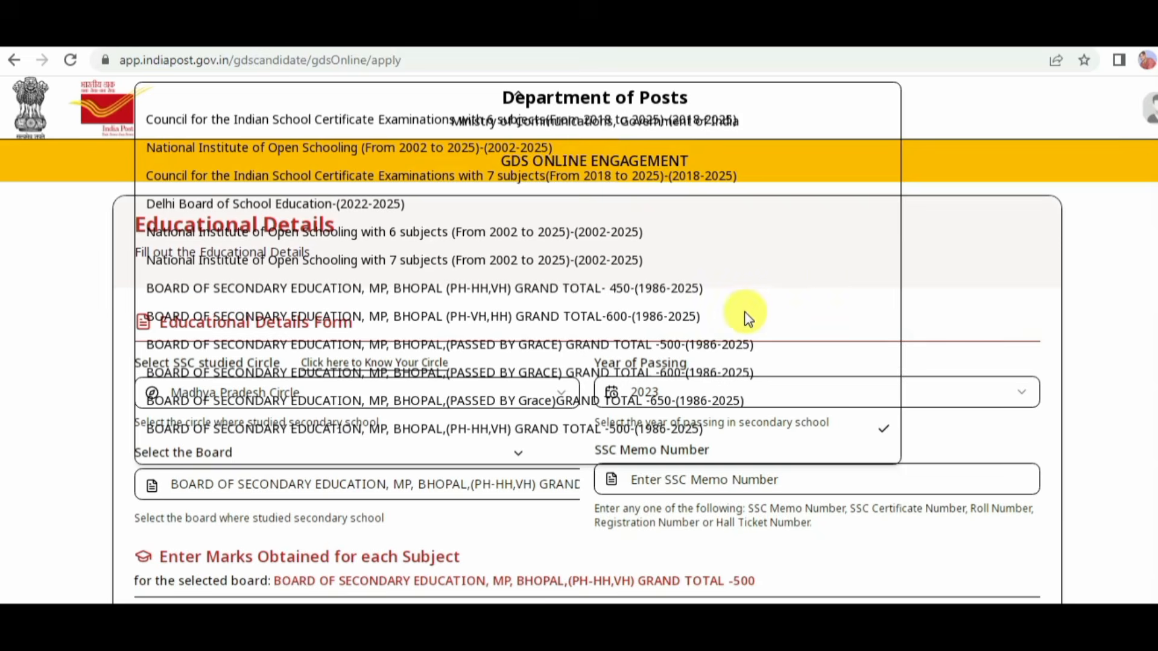
scroll(694, 319, down, 3)
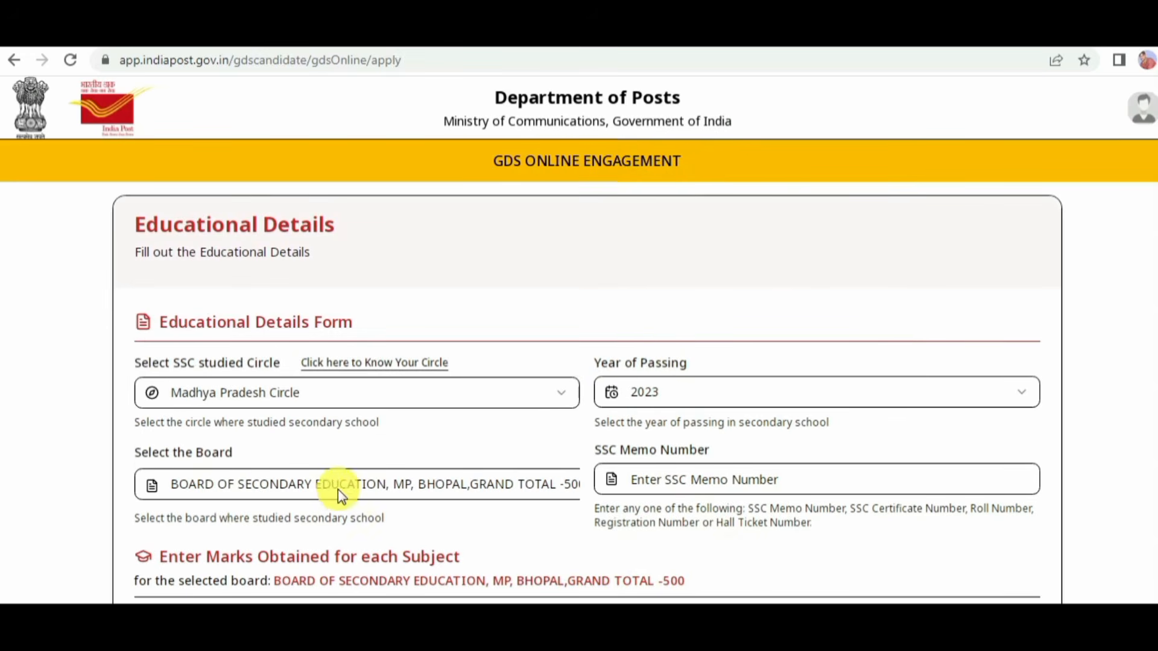
click(552, 496)
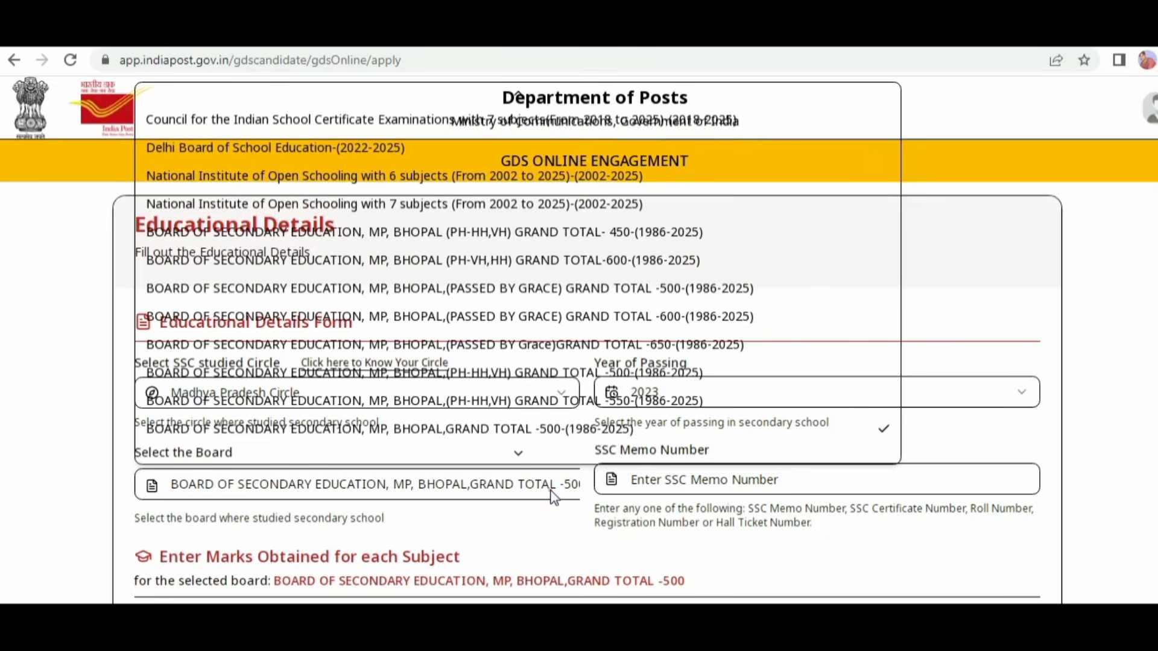
click(551, 493)
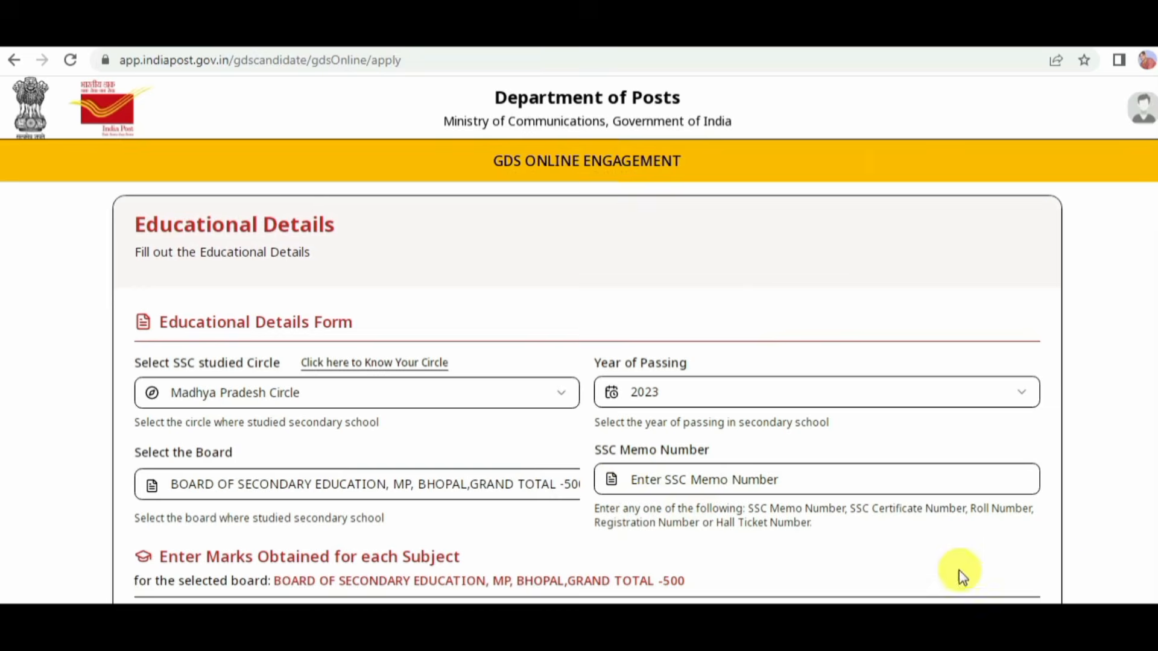
Step: Examine the SSC memo number field and the table for subjects and obtained marks under the selected board
mouse_move(573, 444)
mouse_down()
mouse_move(672, 416)
mouse_move(747, 462)
mouse_move(556, 453)
mouse_move(580, 439)
mouse_up()
drag(740, 448, 772, 434)
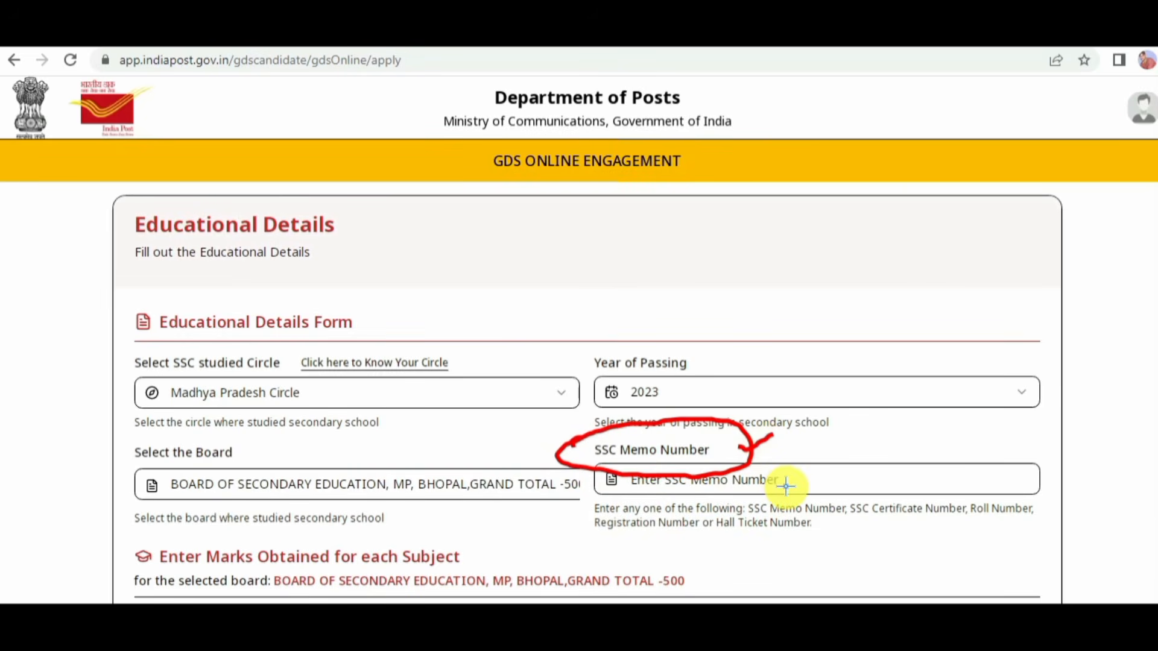
scroll(579, 392, down, 6)
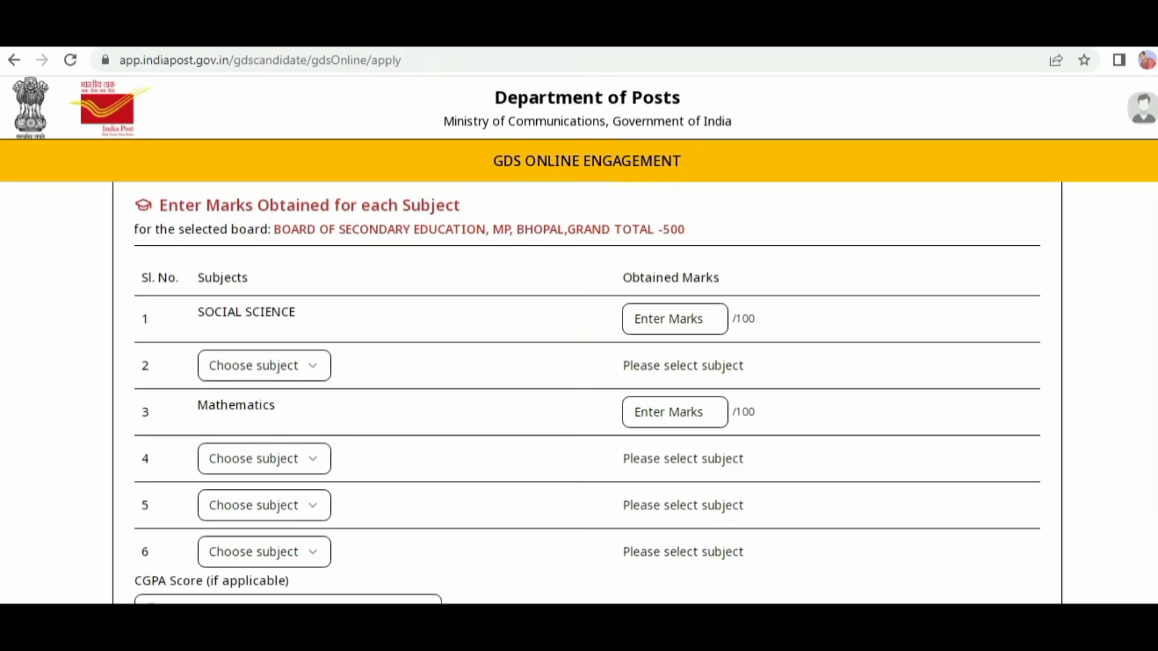
mouse_move(511, 218)
mouse_down()
mouse_move(612, 192)
mouse_move(714, 241)
mouse_move(493, 214)
mouse_move(595, 193)
mouse_up()
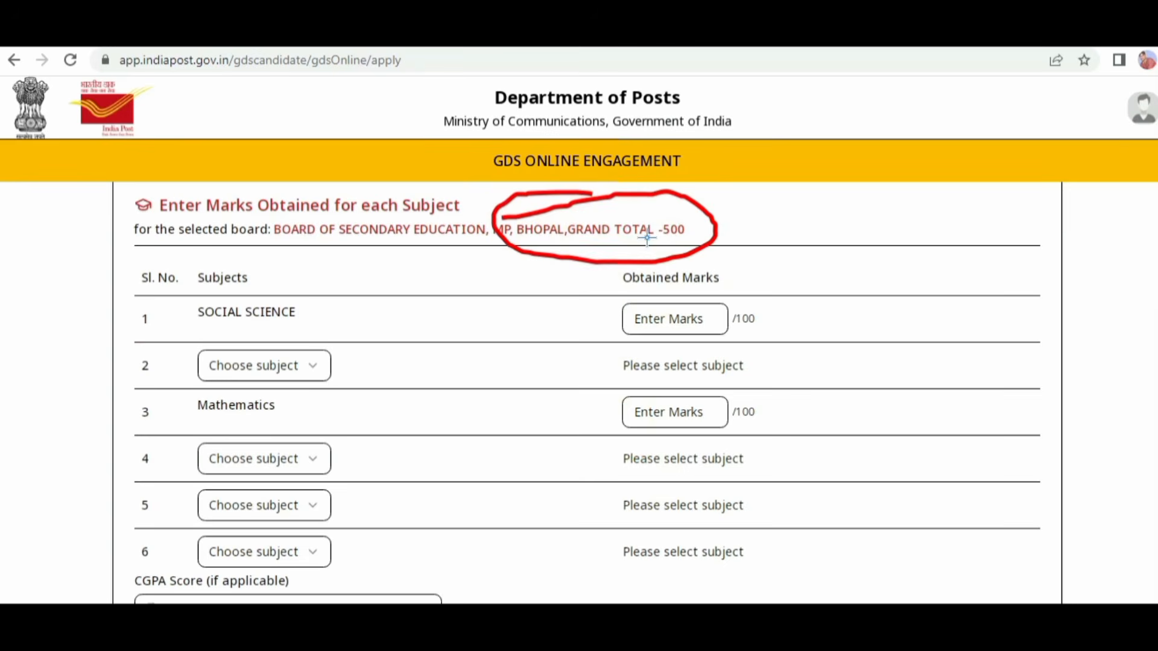
drag(647, 238, 696, 229)
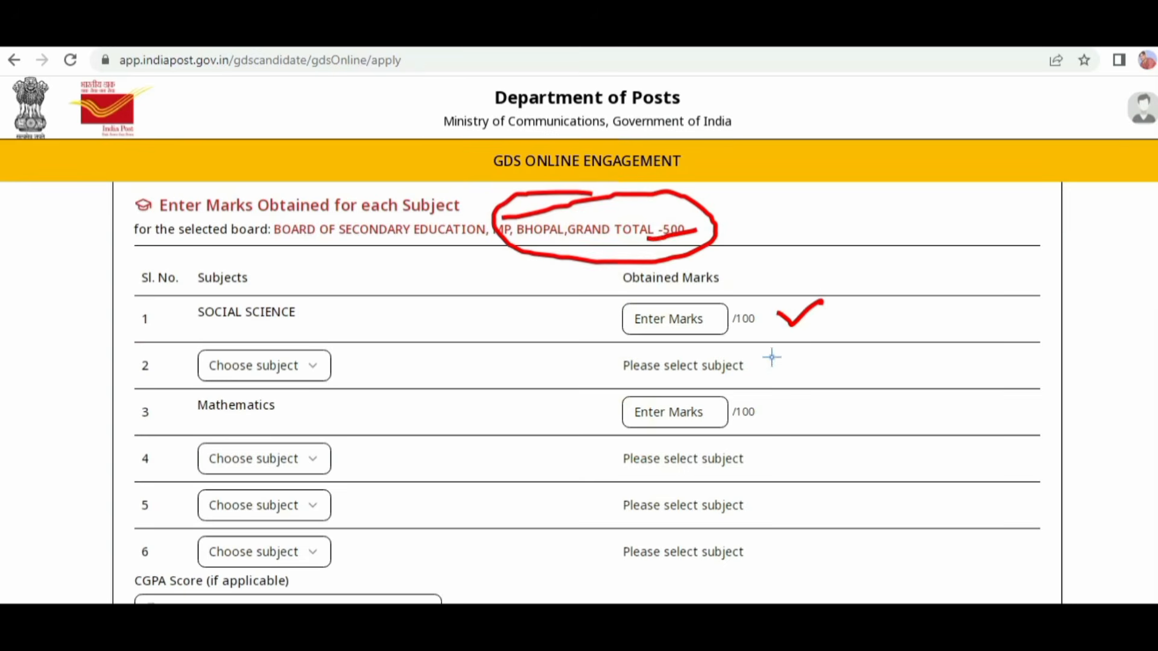
drag(772, 356, 815, 338)
drag(774, 409, 822, 389)
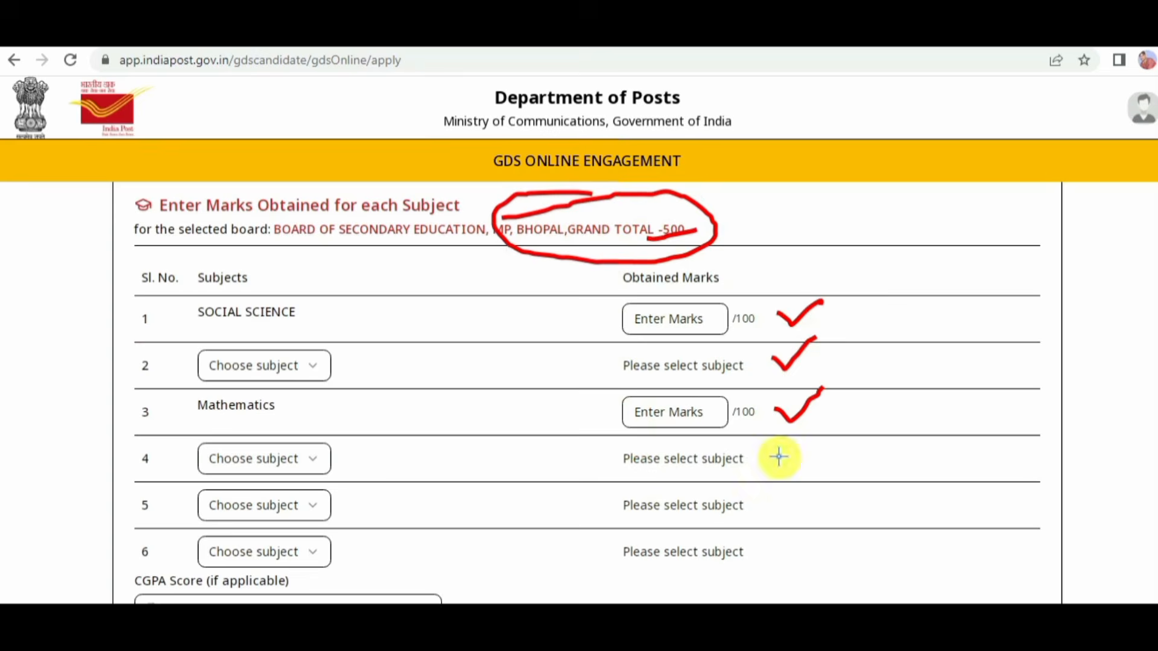
drag(776, 458, 808, 442)
drag(777, 508, 803, 496)
drag(783, 548, 839, 516)
drag(211, 331, 289, 325)
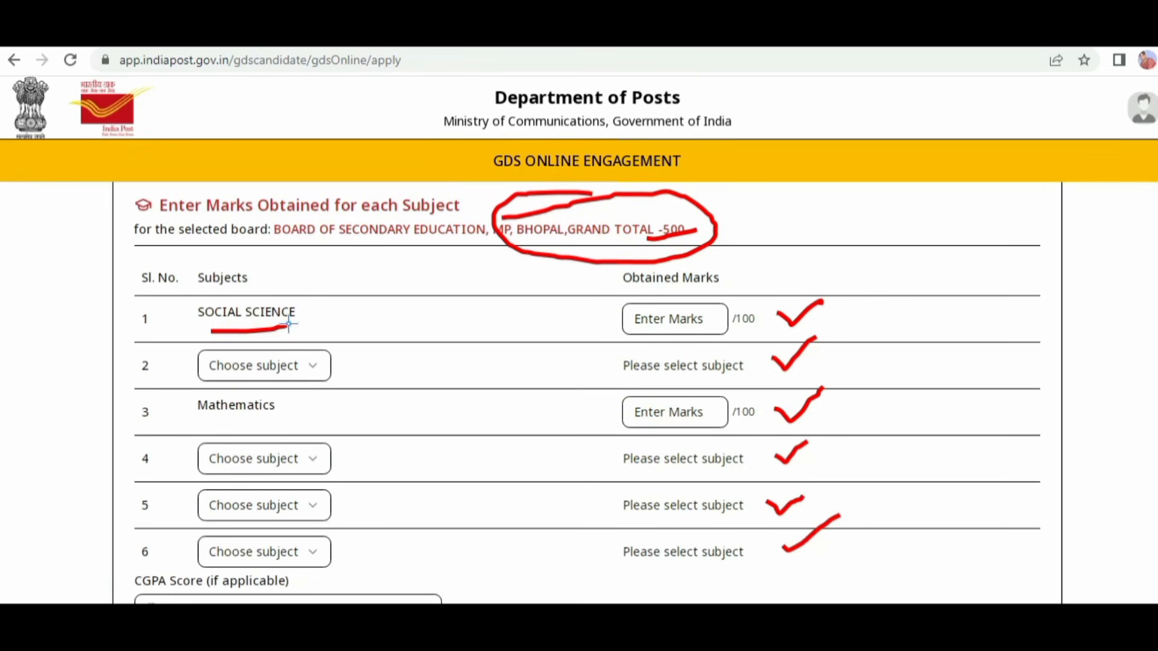
drag(664, 316, 755, 287)
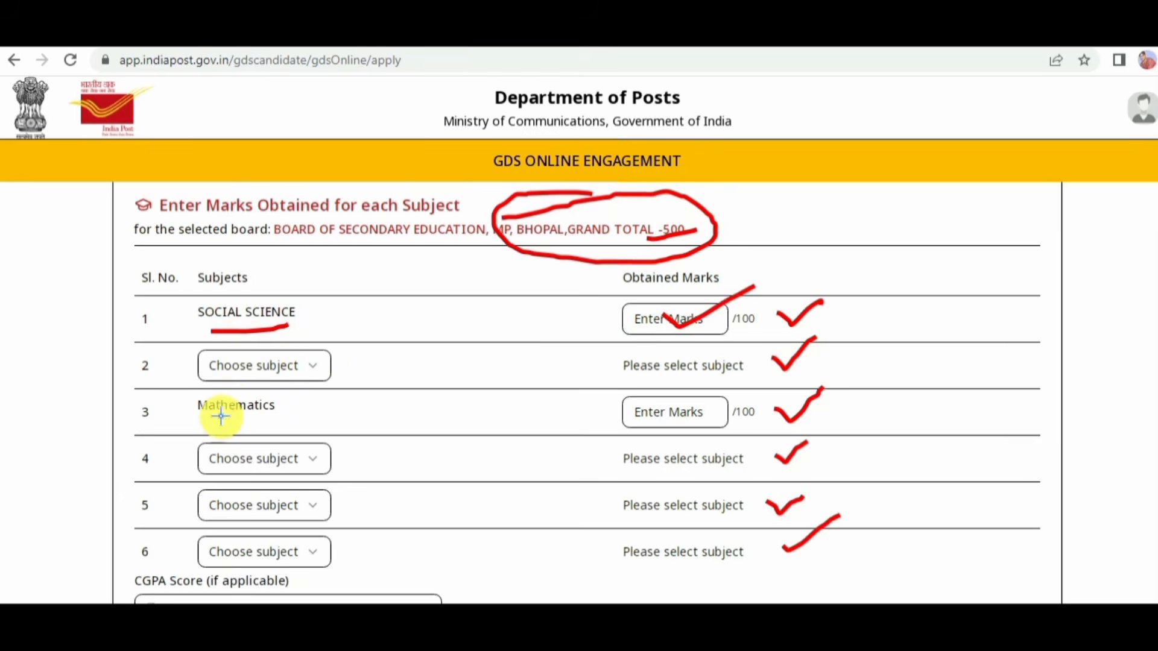
drag(219, 416, 275, 416)
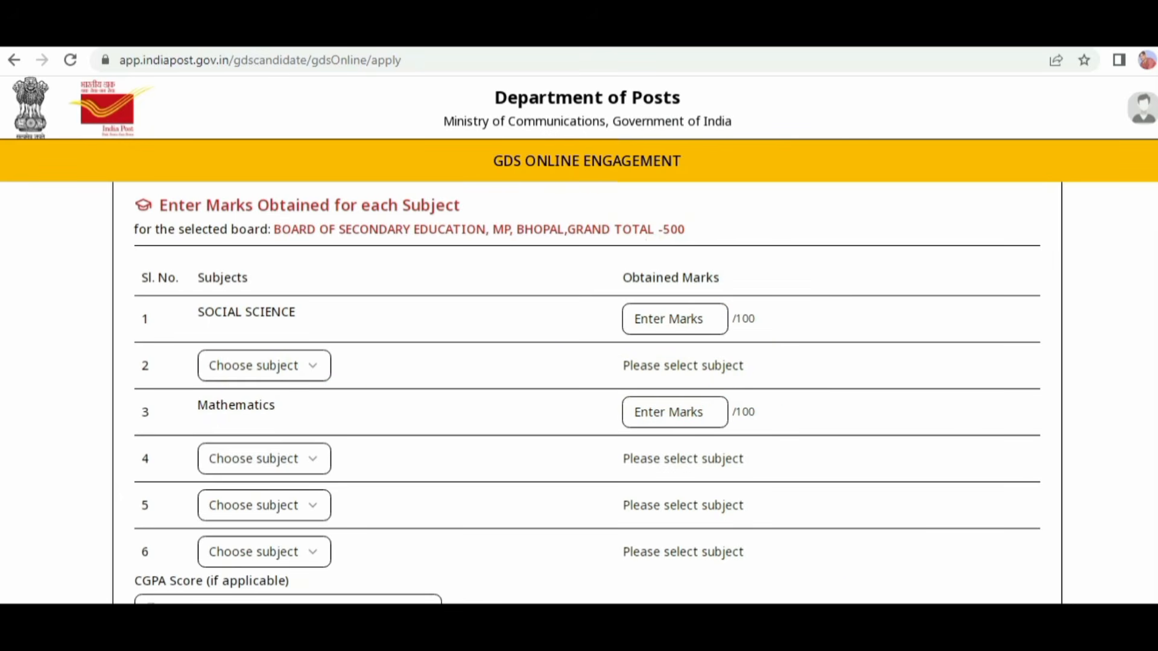
click(291, 367)
scroll(298, 312, down, 1)
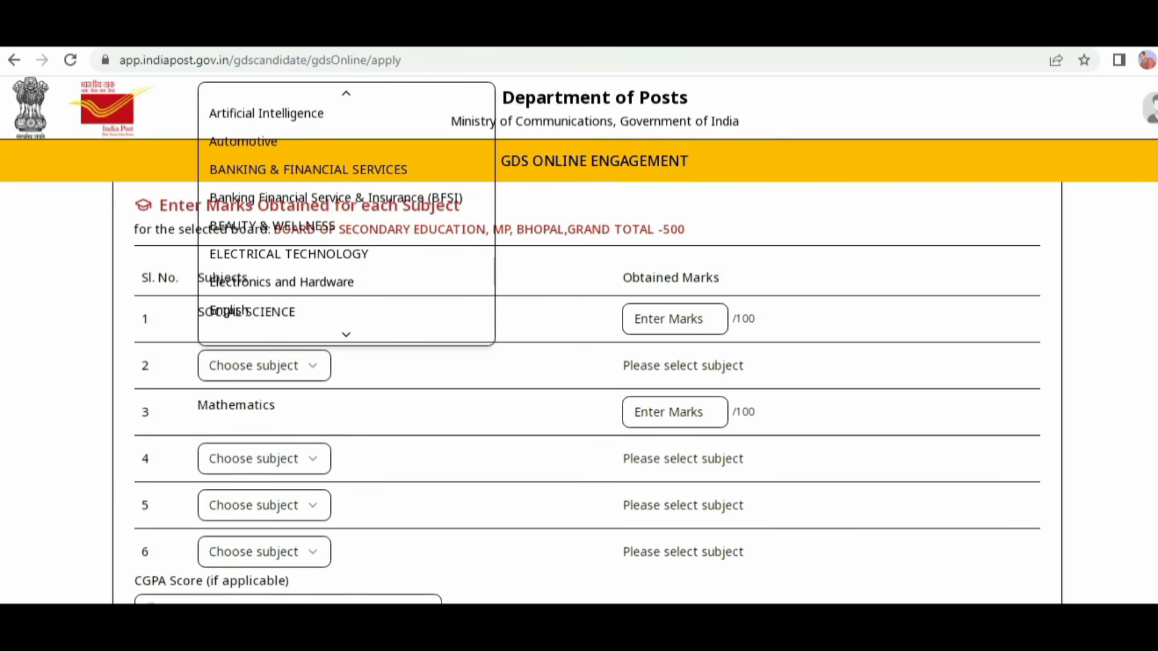
click(353, 353)
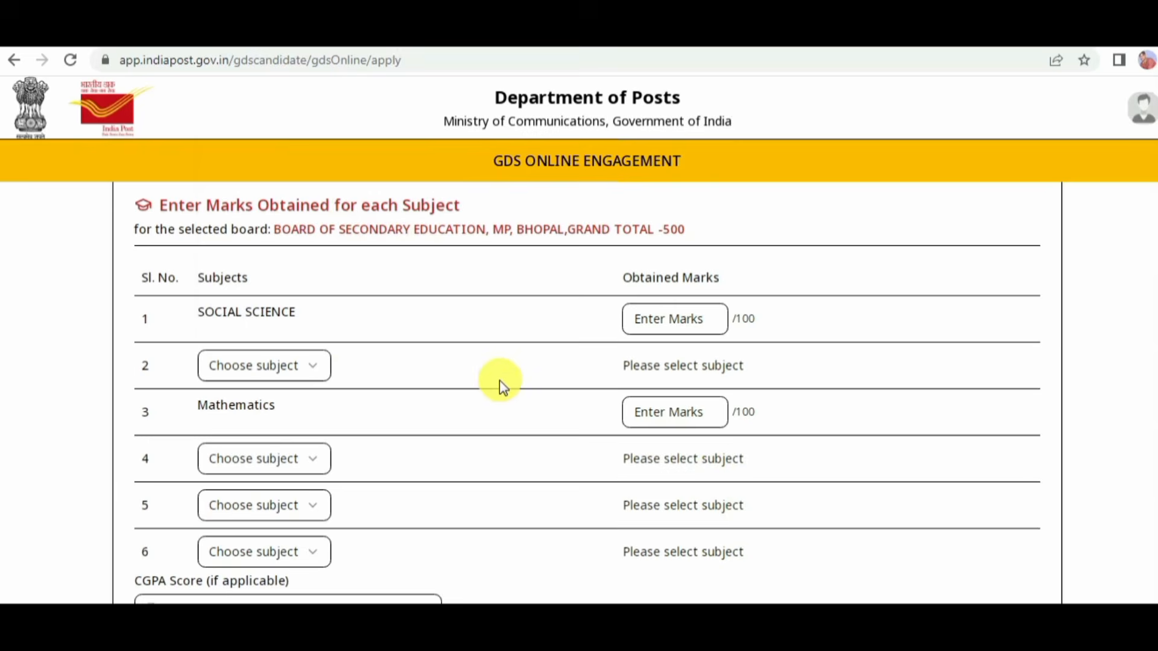
Step: Choose LANGUAGE SPECIAL (ENGLISH) as subject 2, and enter marks of 78 for Social Science, 85 for English and 93 for Mathematics
click(299, 371)
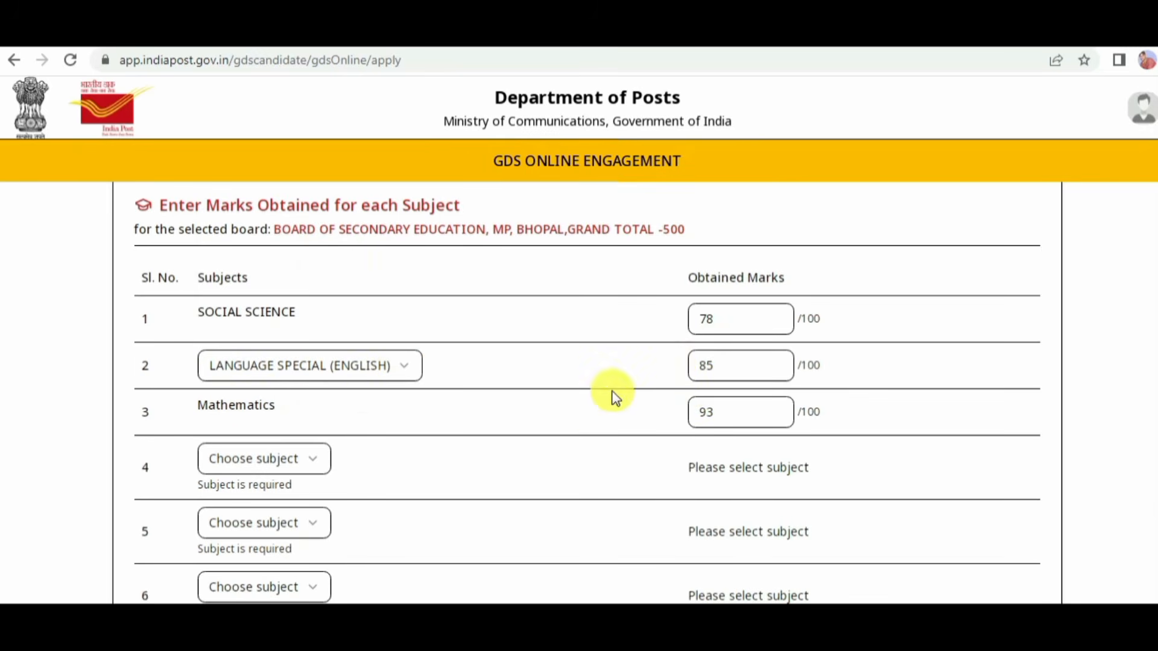
scroll(594, 412, down, 3)
scroll(435, 352, up, 1)
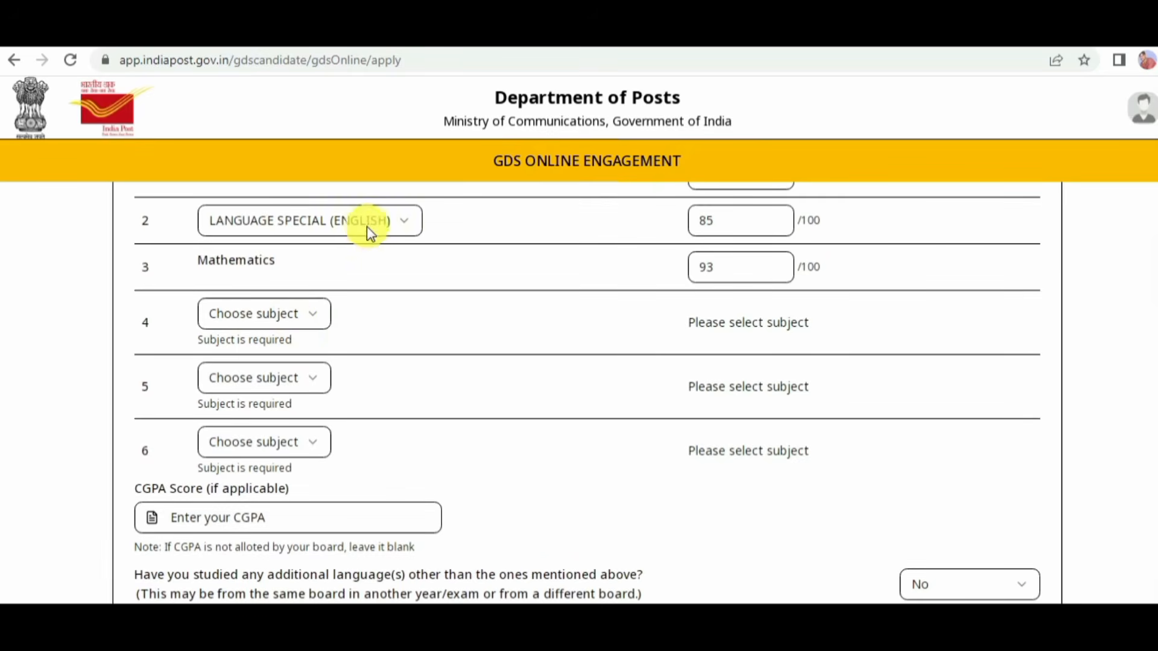
click(288, 313)
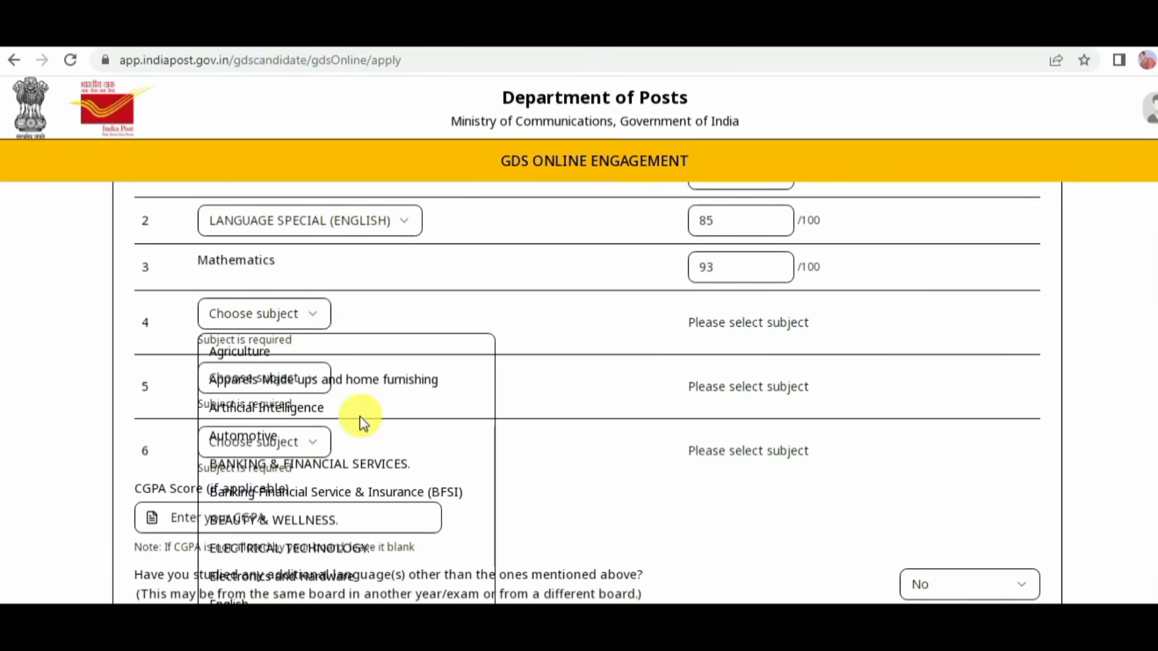
scroll(392, 485, down, 5)
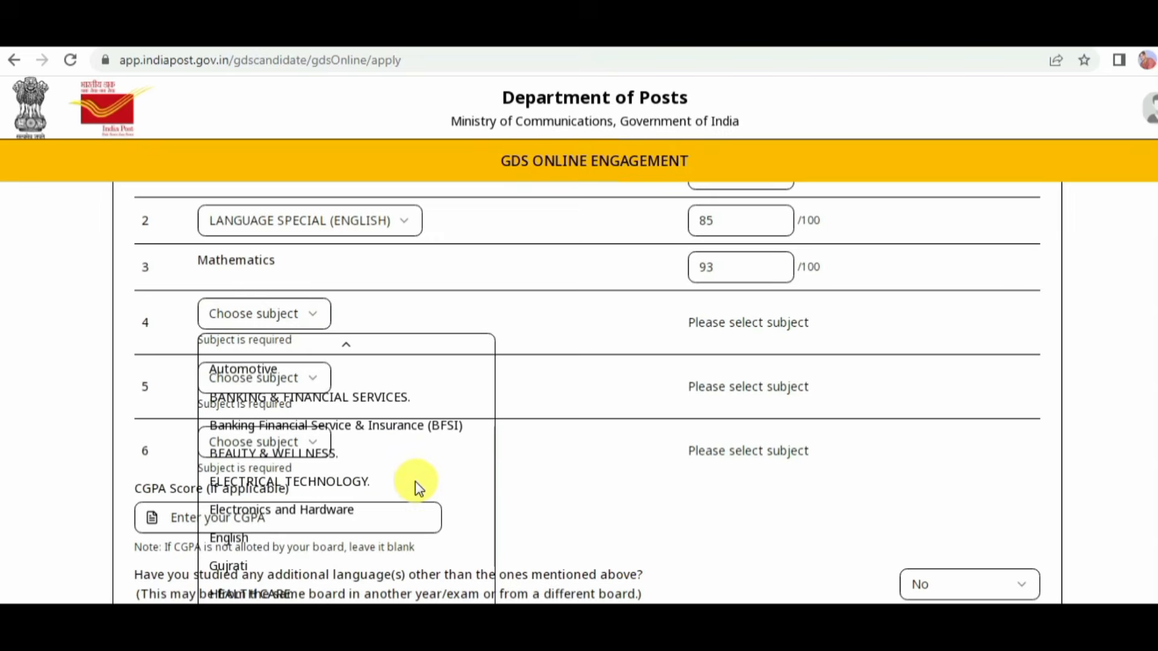
scroll(428, 486, down, 3)
key(Escape)
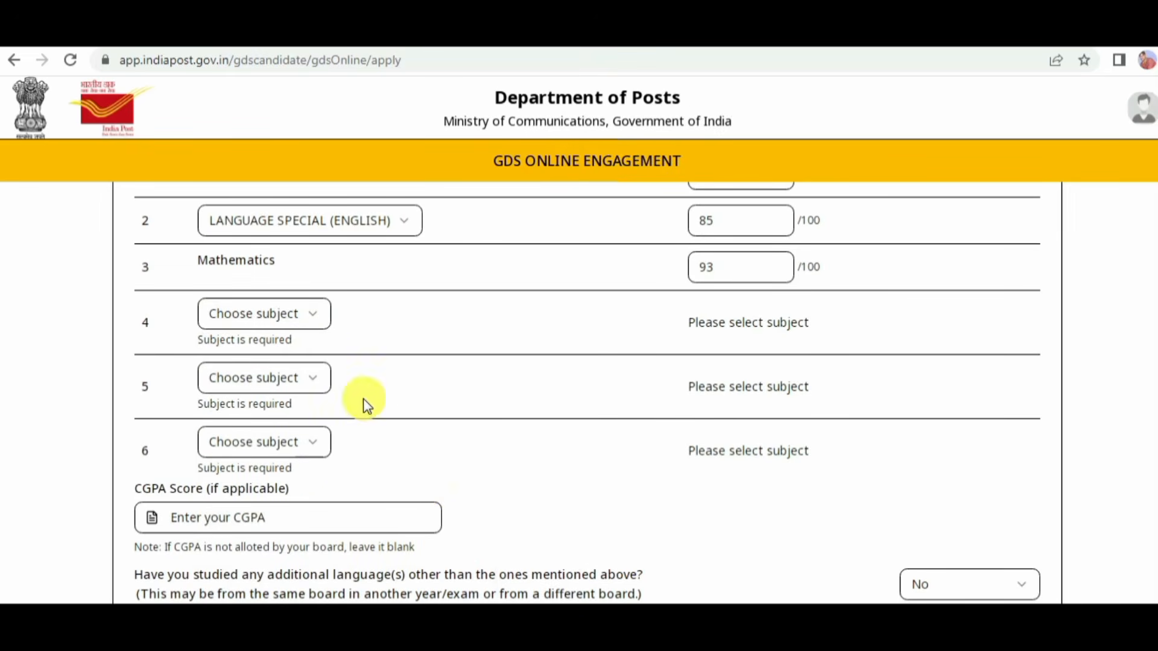
Step: Choose LANGUAGE GENERAL (HINDI) as subject 4 in the marks table
click(266, 316)
scroll(353, 476, down, 8)
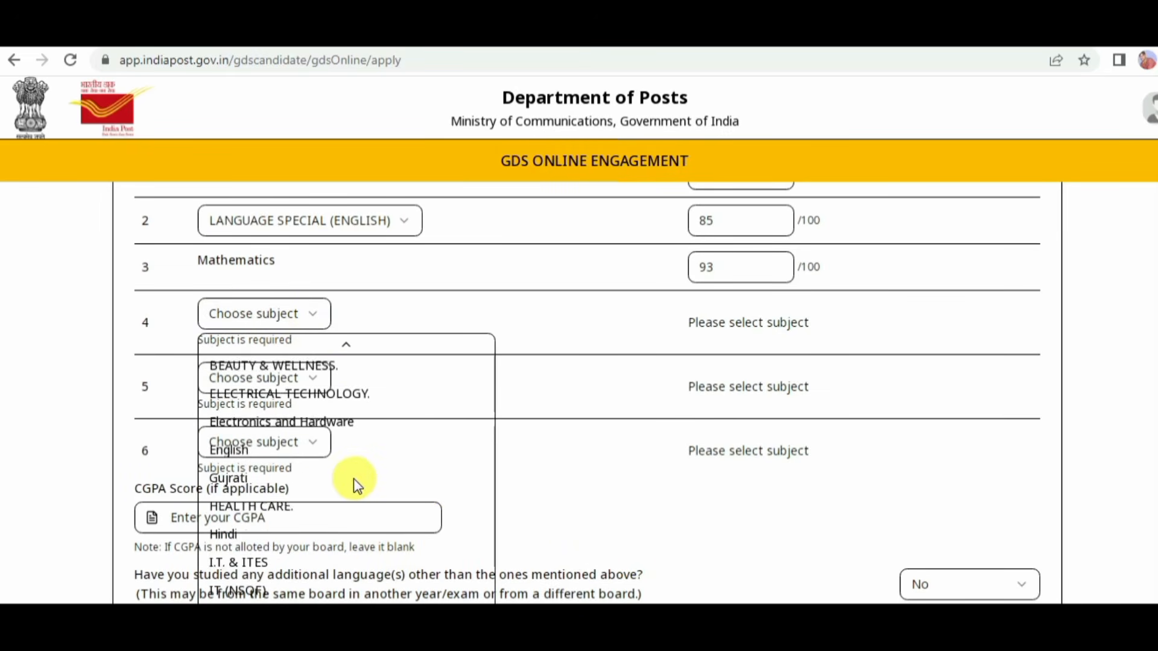
scroll(360, 484, down, 2)
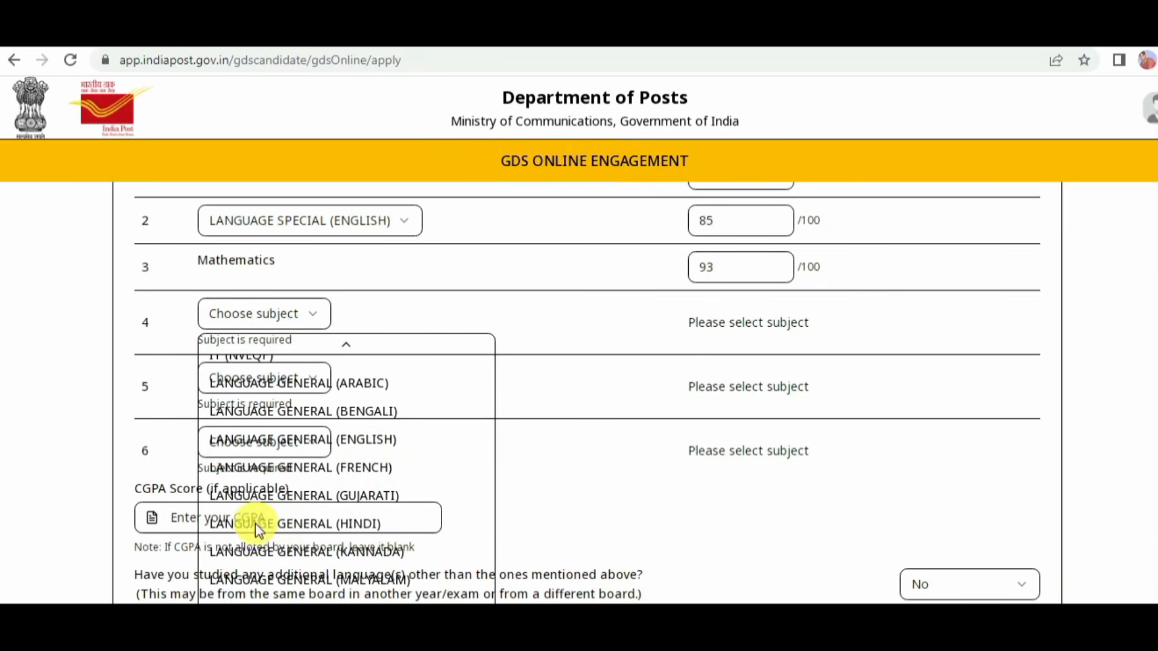
click(351, 524)
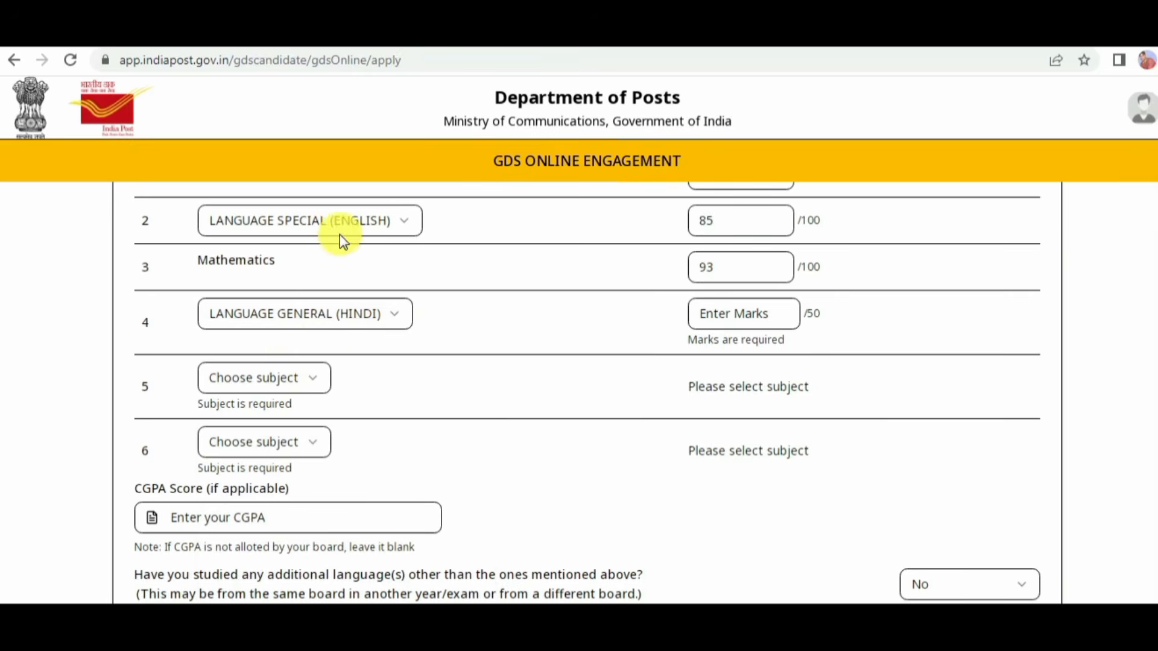
Step: Choose LANGUAGE GENERAL (SANSKRIT) as subject 5, and enter marks of 95 for Hindi and 88 for Sanskrit
click(280, 377)
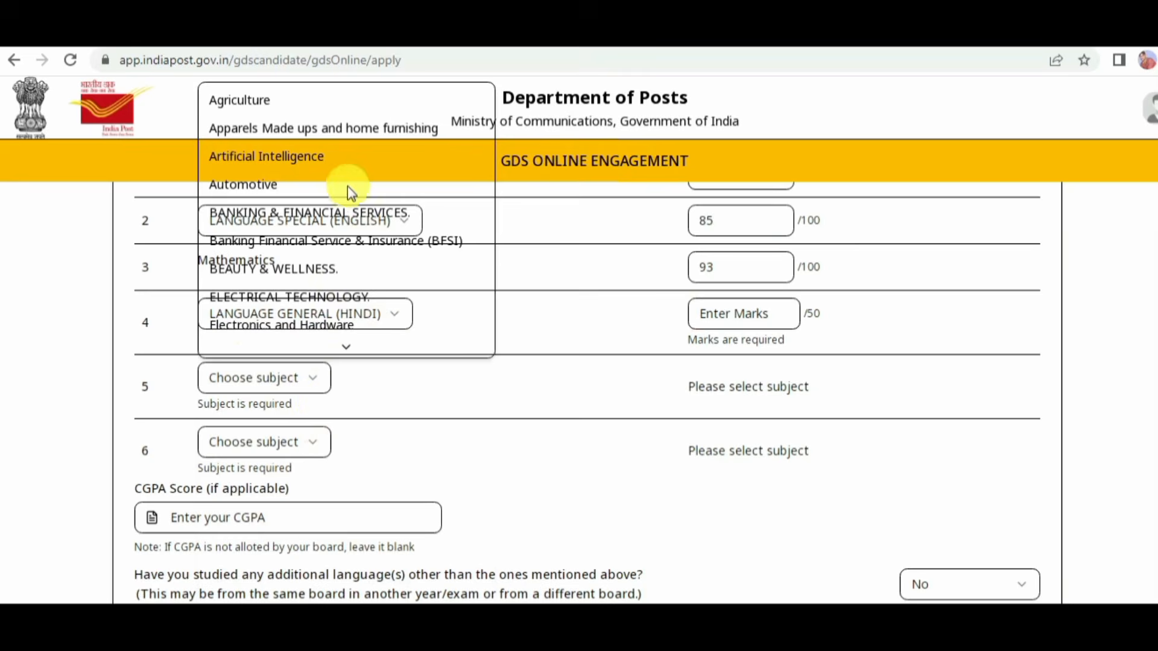
scroll(356, 205, down, 3)
scroll(364, 229, down, 6)
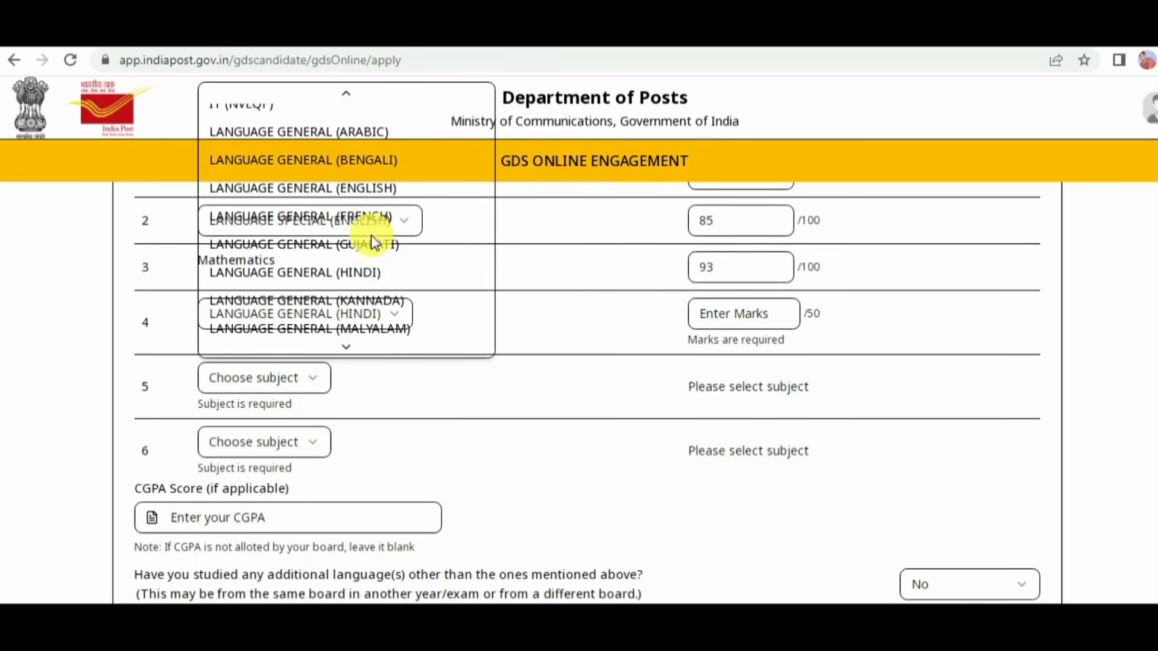
scroll(370, 277, down, 2)
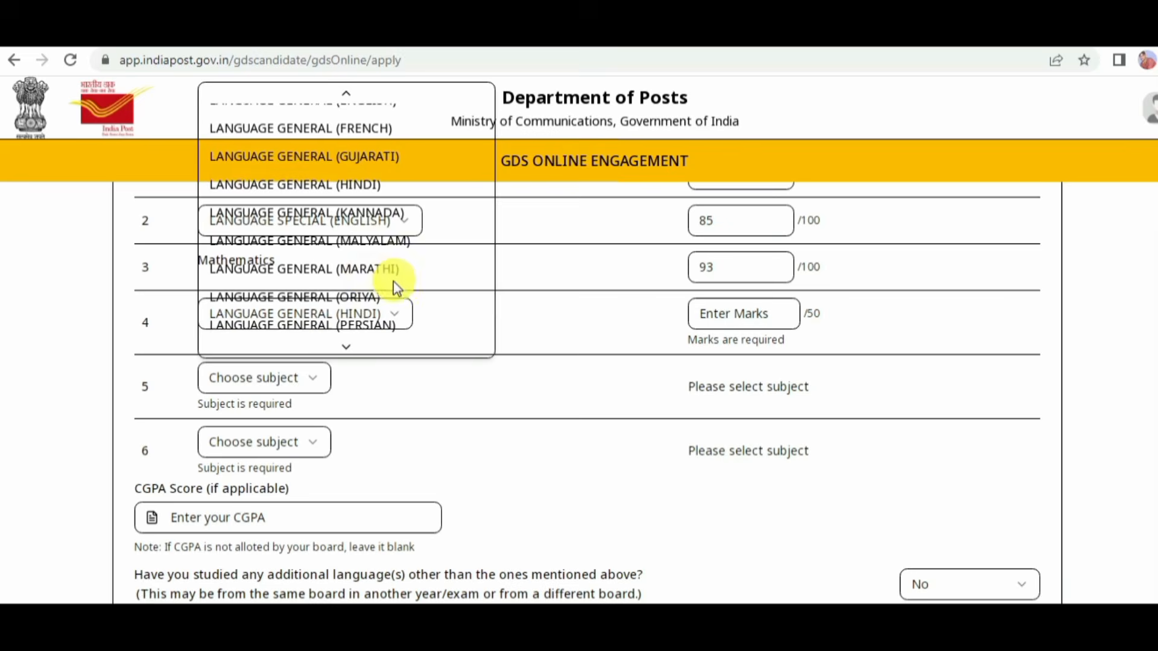
scroll(395, 286, down, 4)
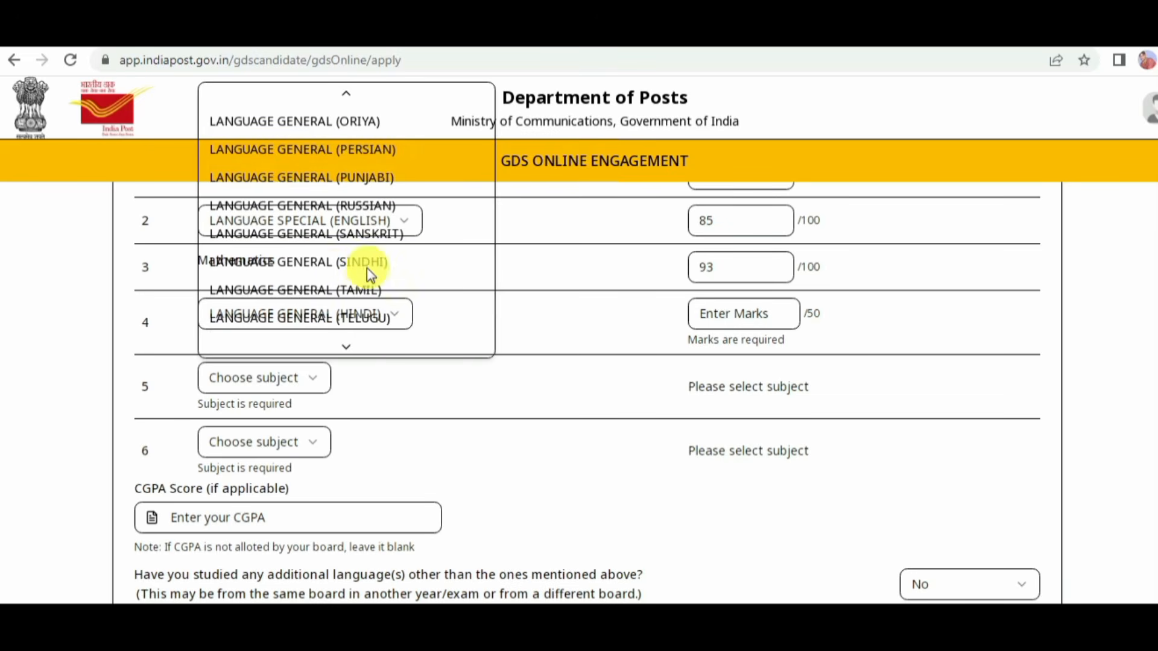
click(341, 233)
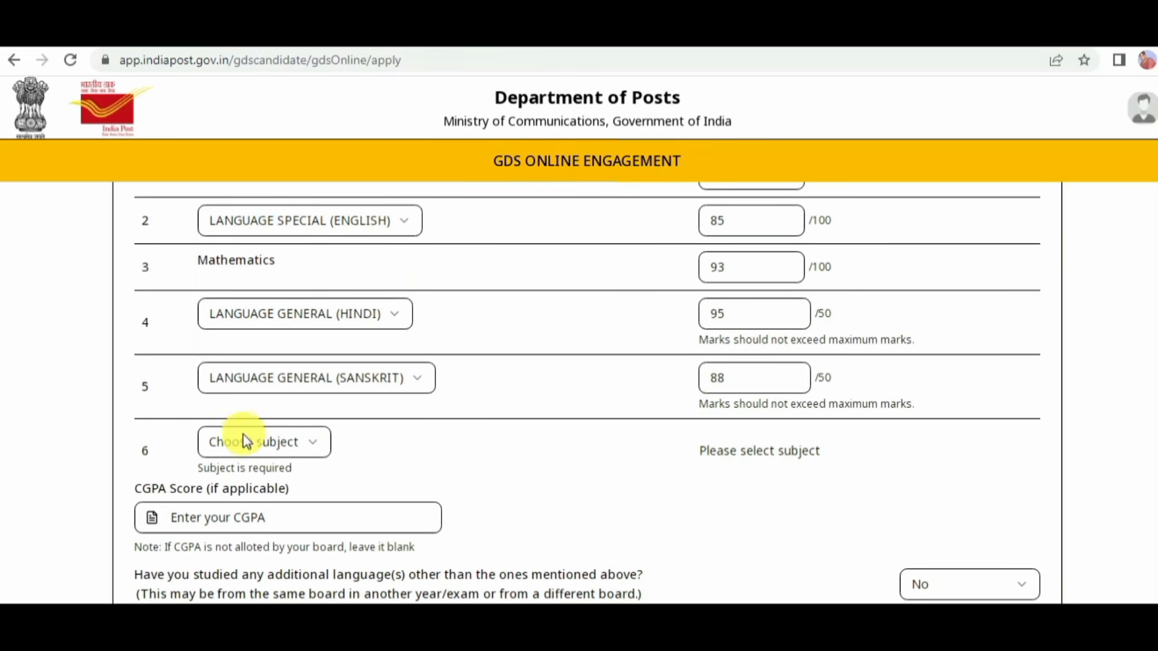
Step: Choose SCIENCE as subject 6 in the marks table and enter 87 as its obtained marks
click(265, 447)
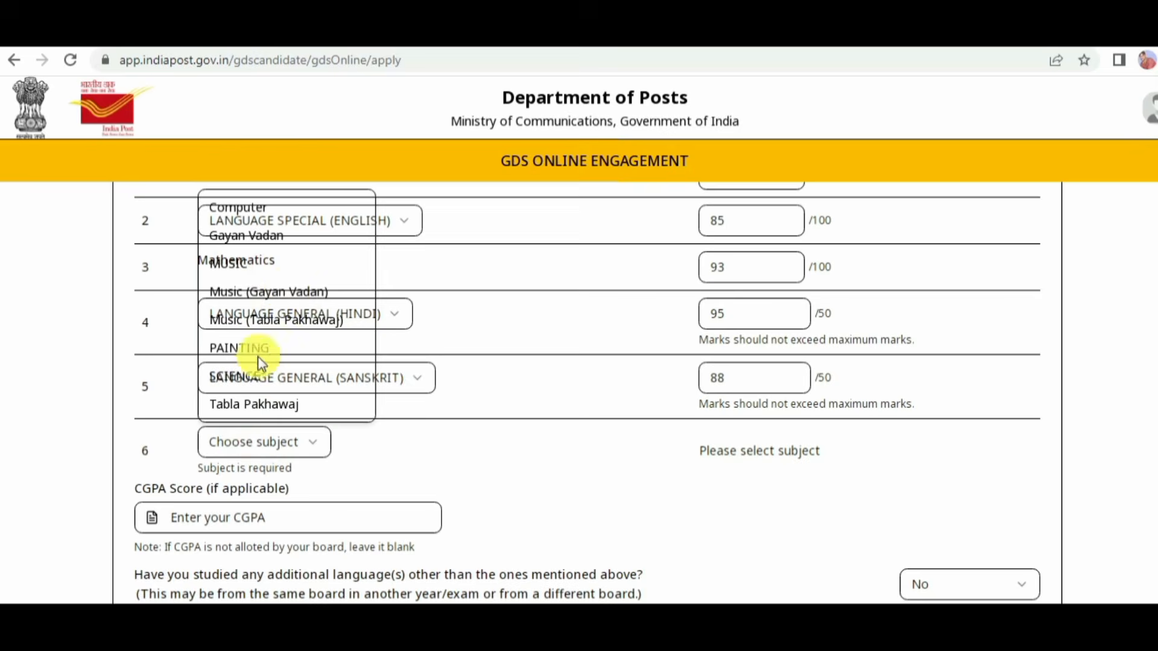
click(243, 376)
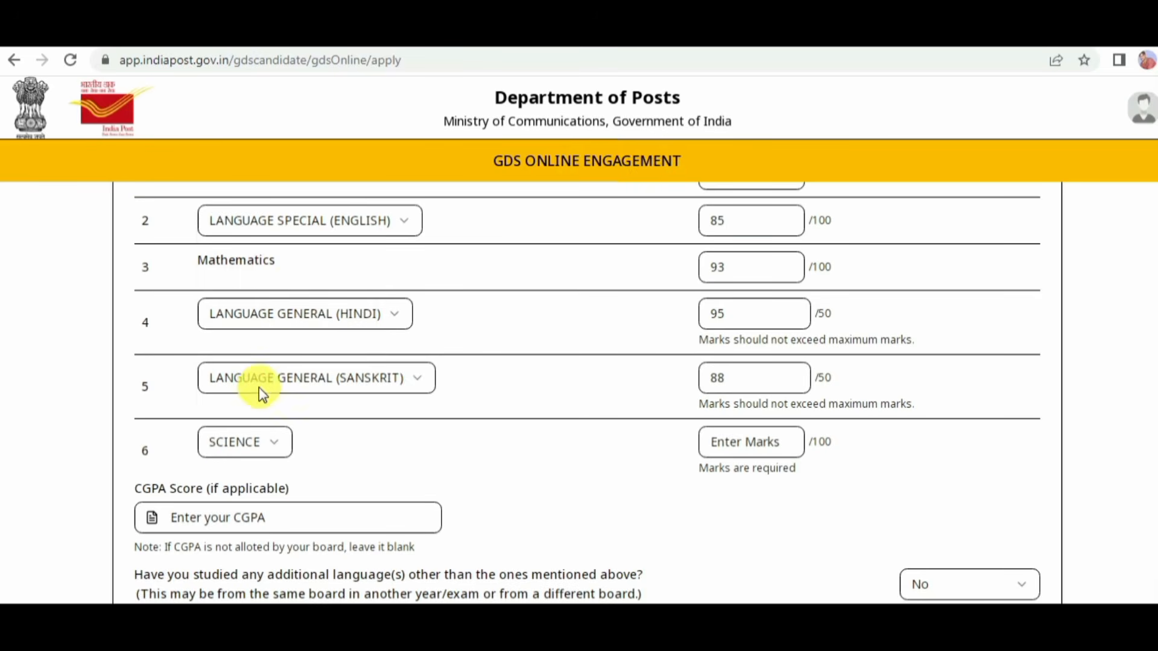
click(241, 441)
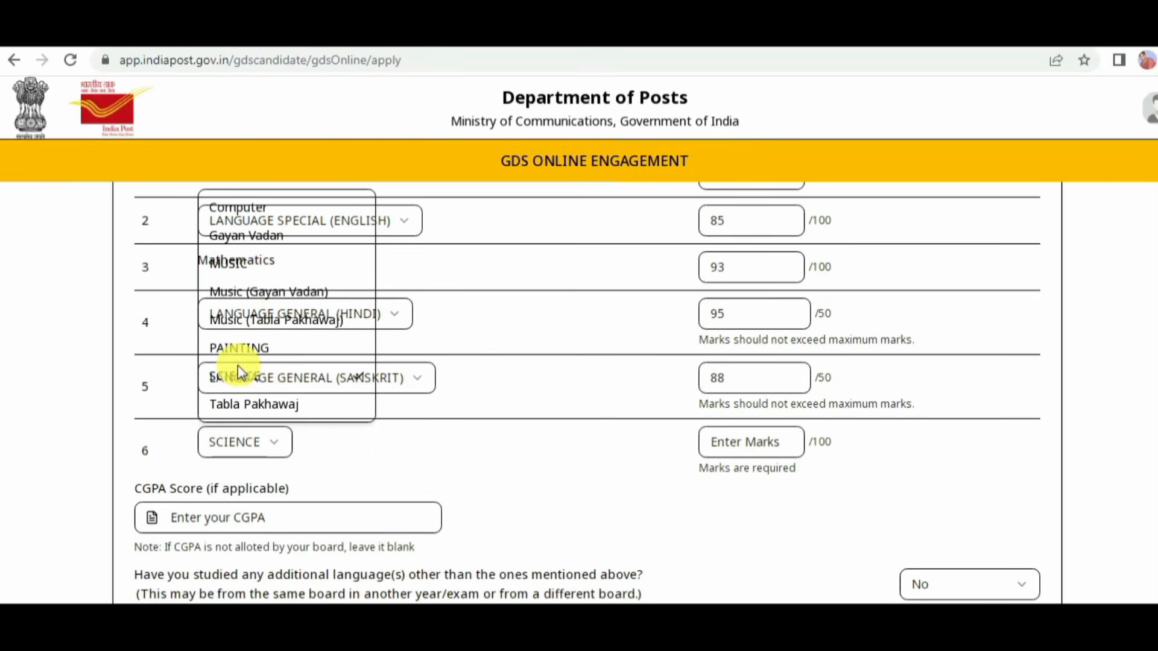
click(251, 378)
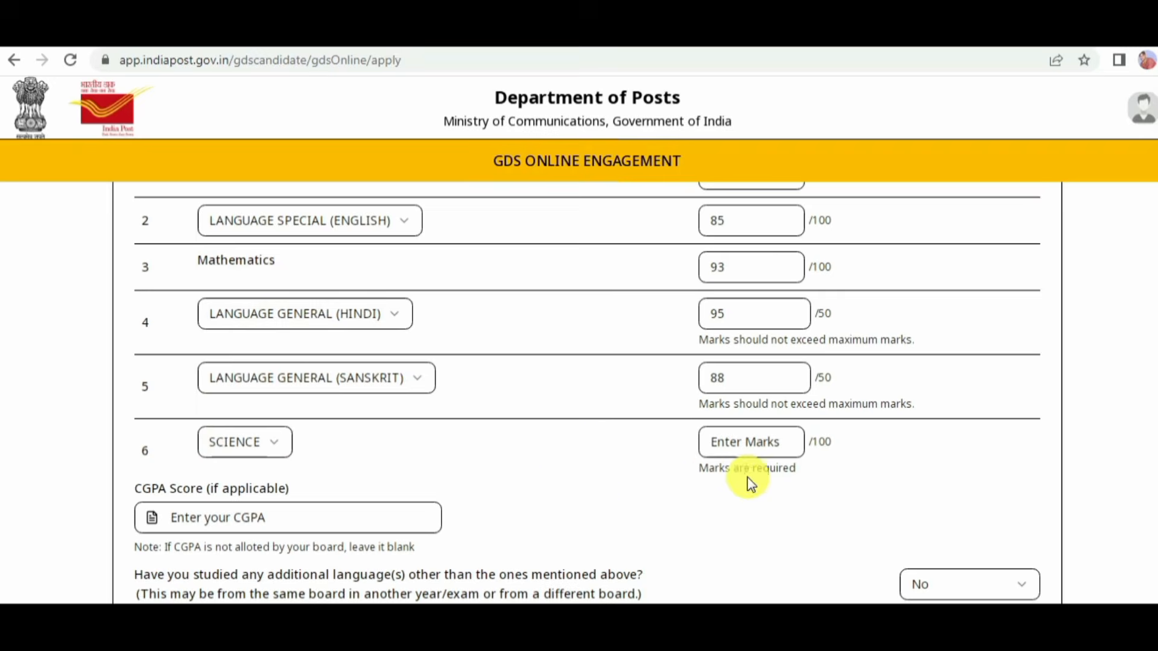
click(767, 447)
click(767, 447)
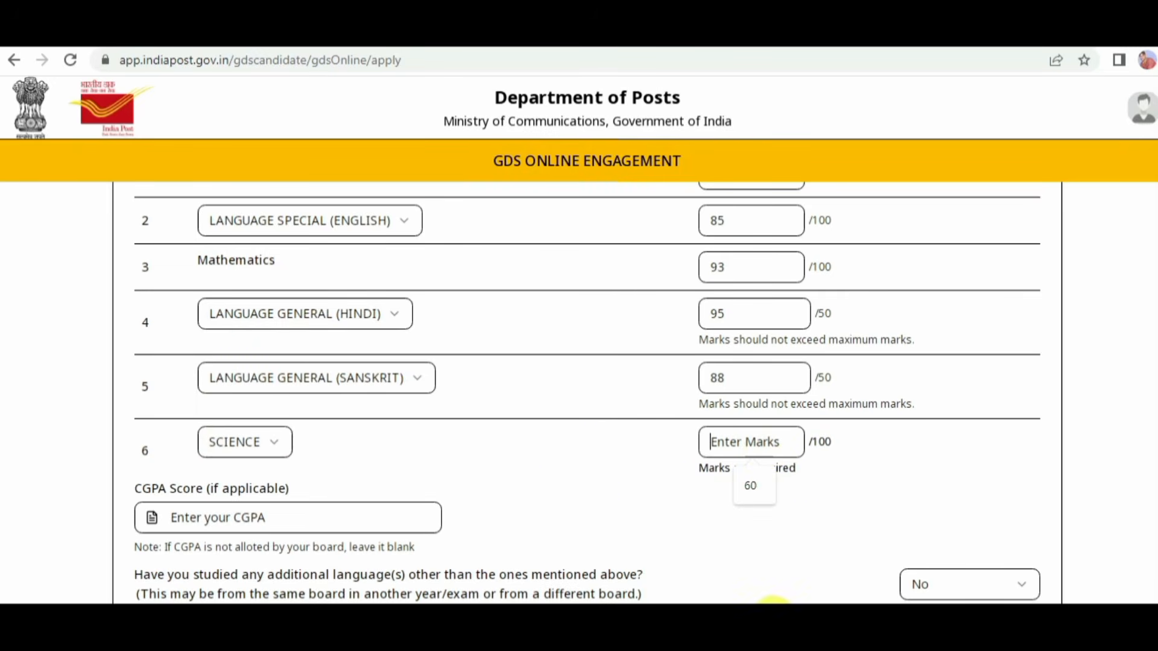
text(87)
Step: Leave the CGPA score blank and the additional languages answer at No, and save the SSC marks
scroll(773, 600, down, 1)
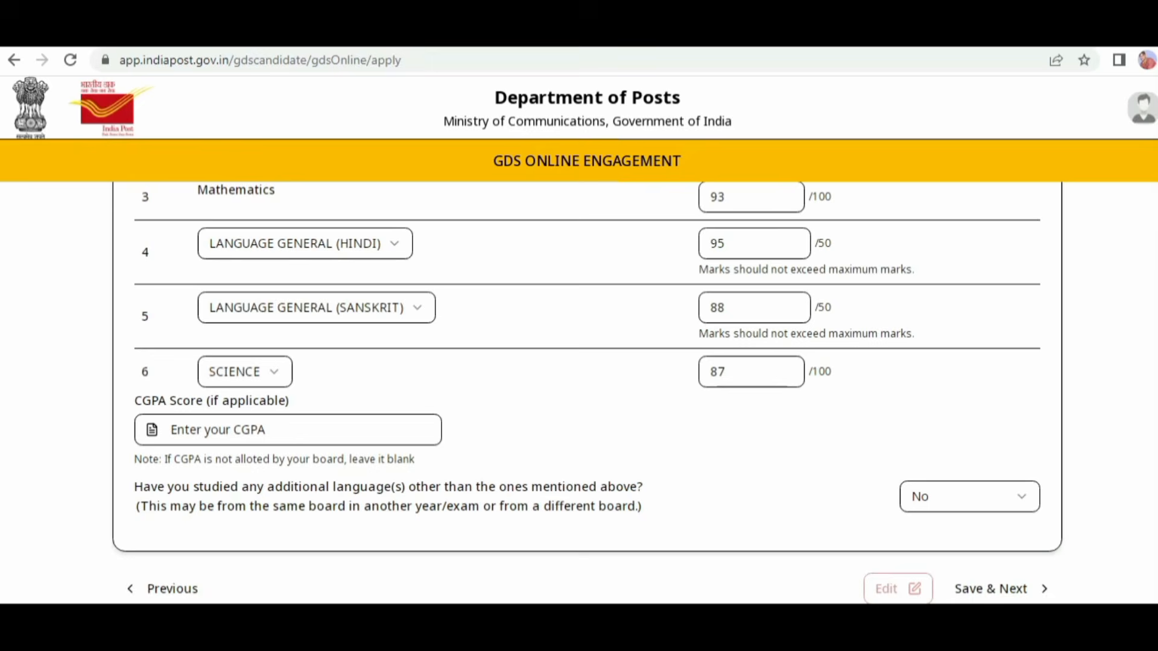
mouse_move(185, 439)
mouse_down()
mouse_move(313, 412)
mouse_move(398, 448)
mouse_up()
click(636, 442)
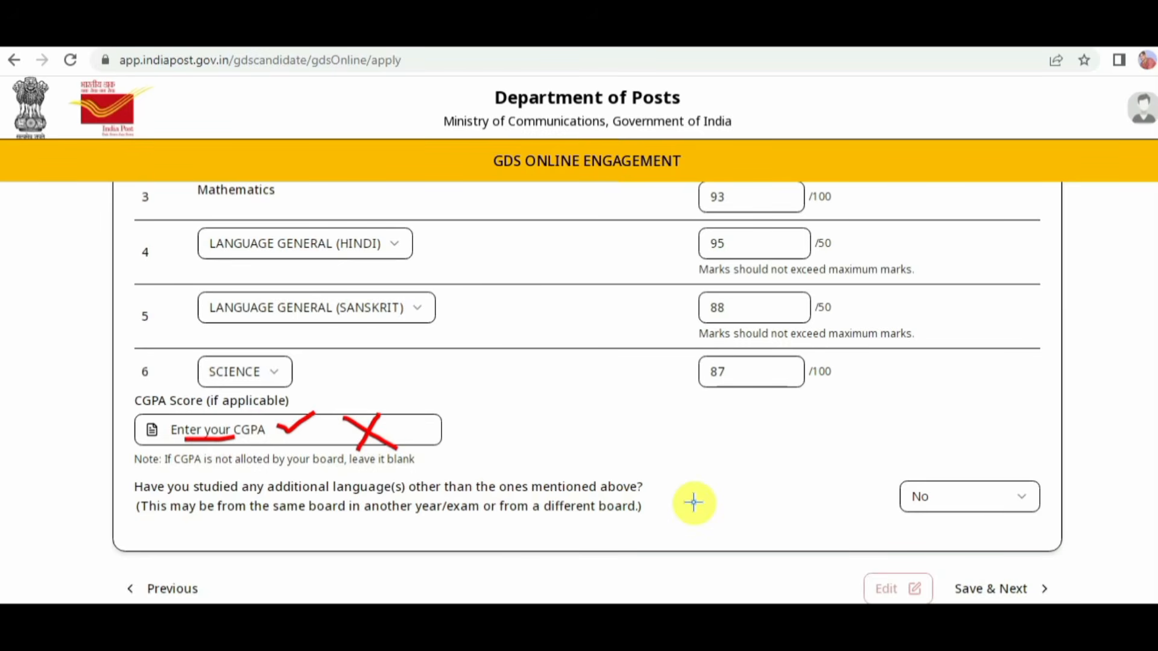
drag(333, 493, 374, 494)
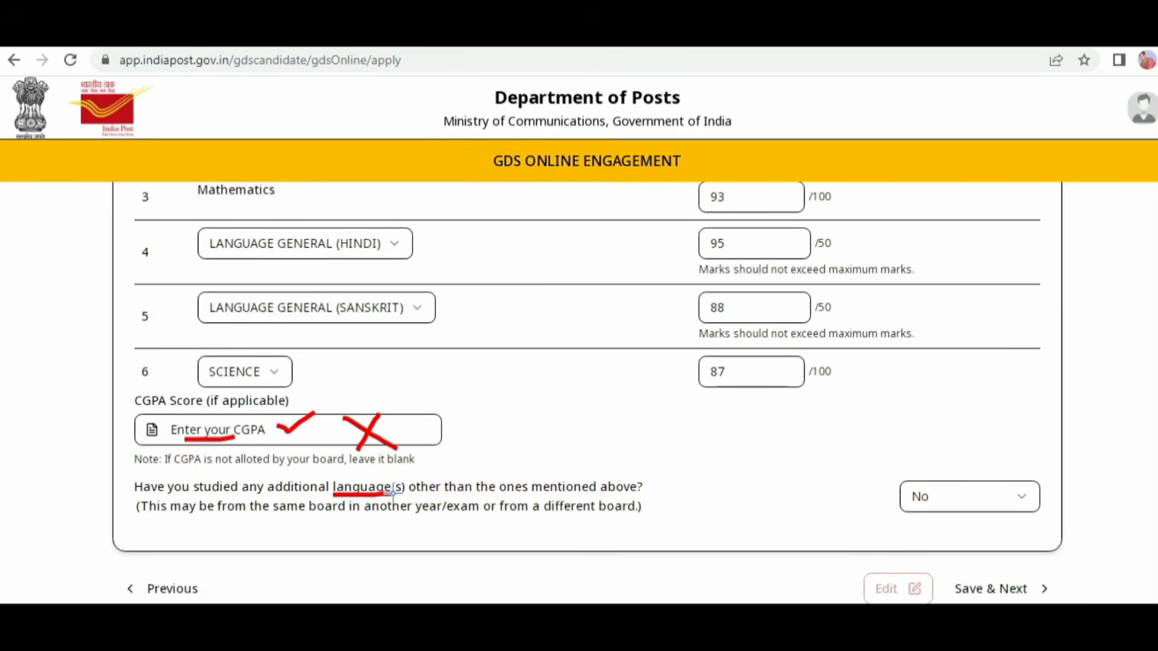
mouse_move(898, 474)
mouse_down()
mouse_move(1034, 465)
mouse_move(881, 503)
mouse_up()
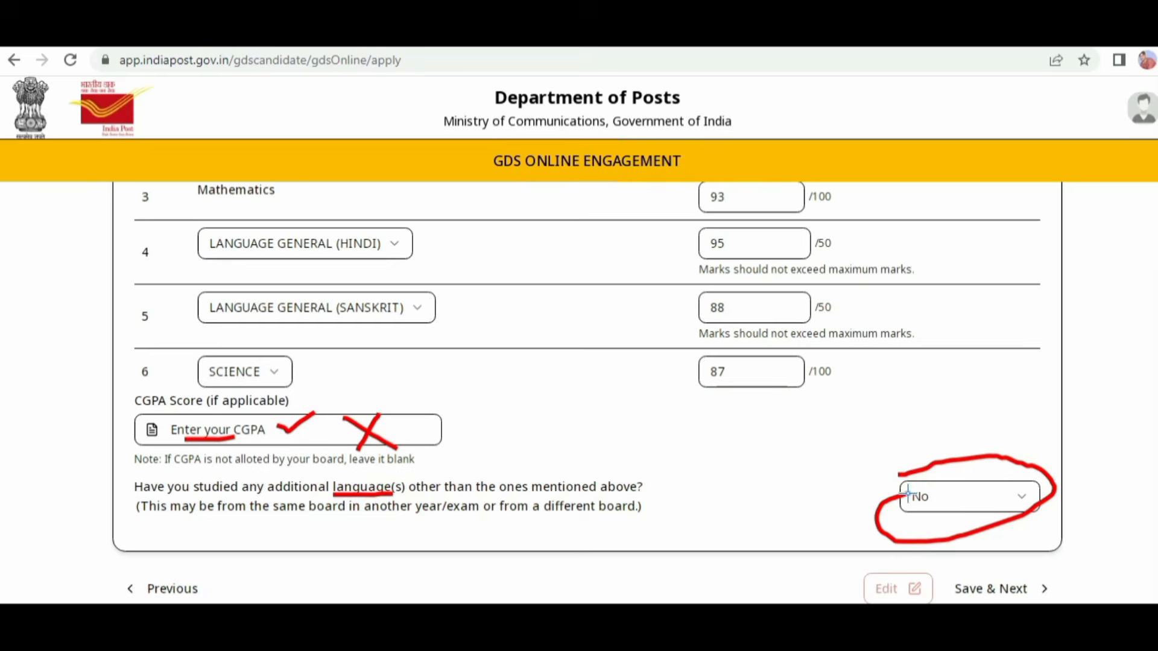
drag(989, 457, 1073, 445)
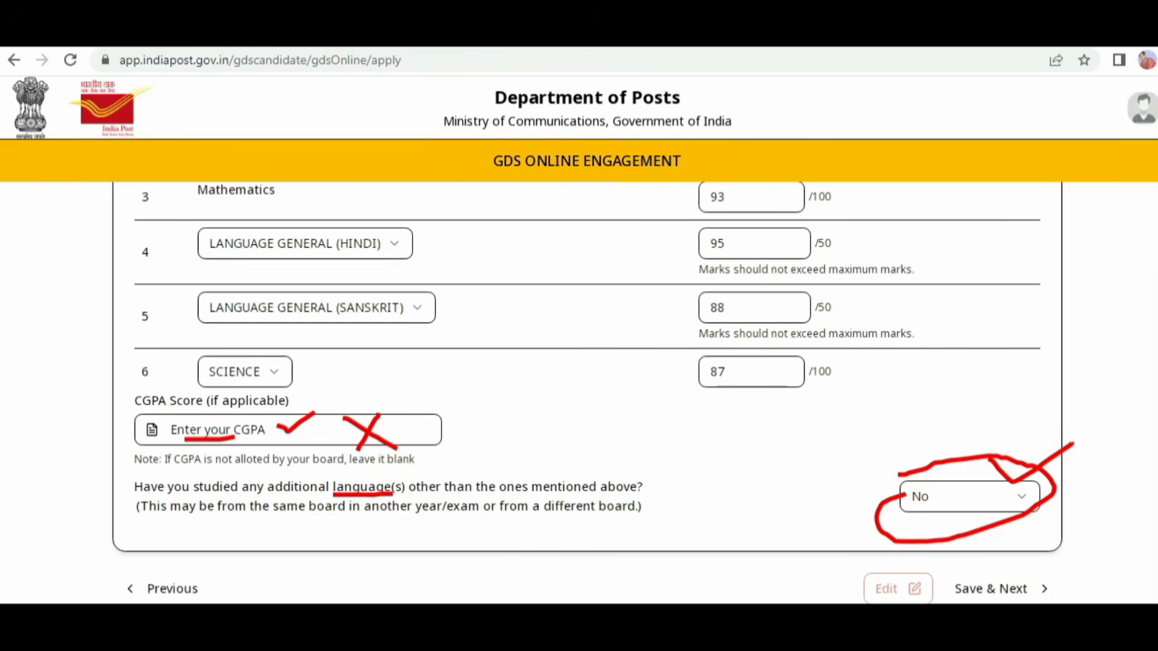
key(Escape)
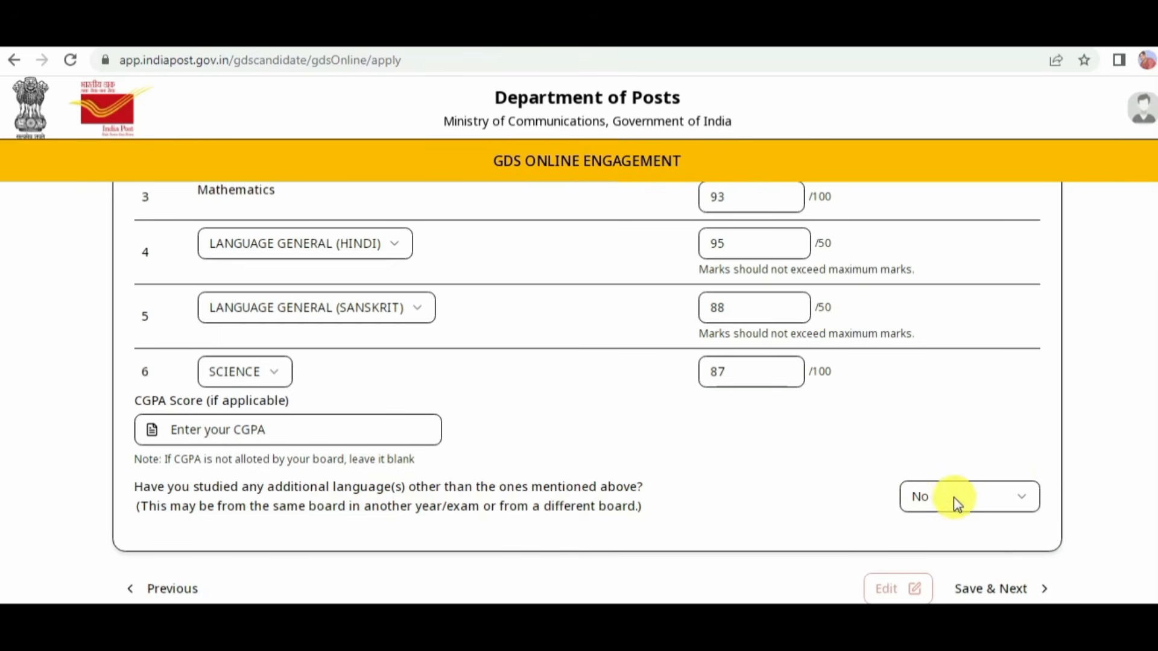
click(996, 589)
Step: Examine the selected board's name and grand total, and the obtained and maximum marks of each subject in the saved table
key(ctrl+plus)
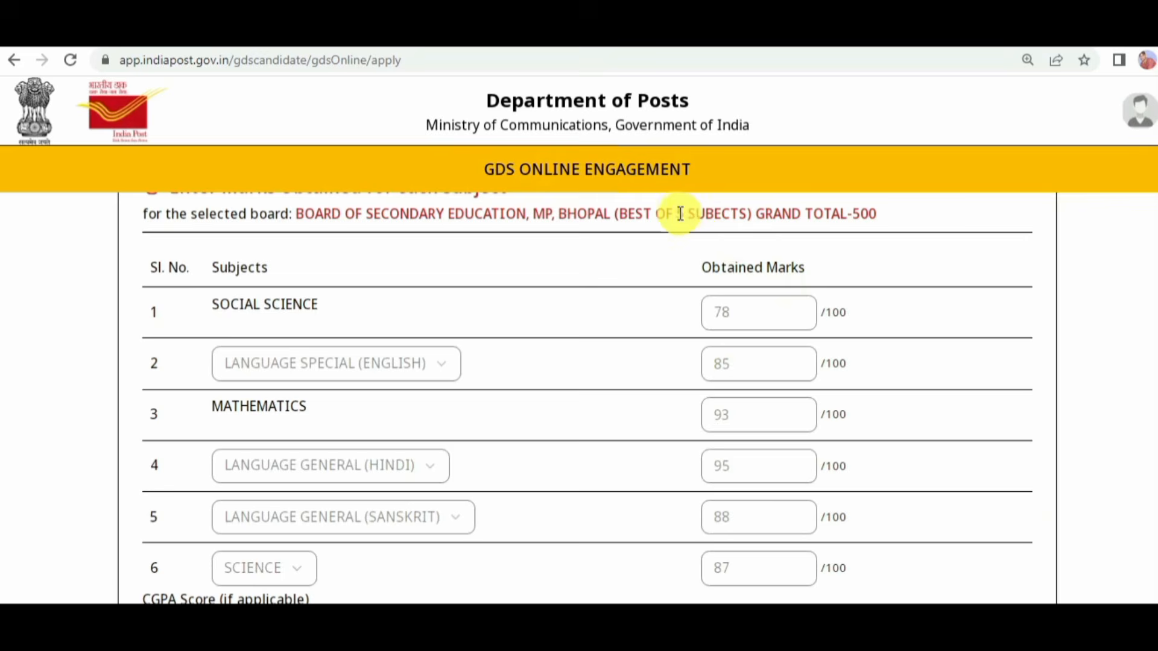
drag(635, 215, 736, 202)
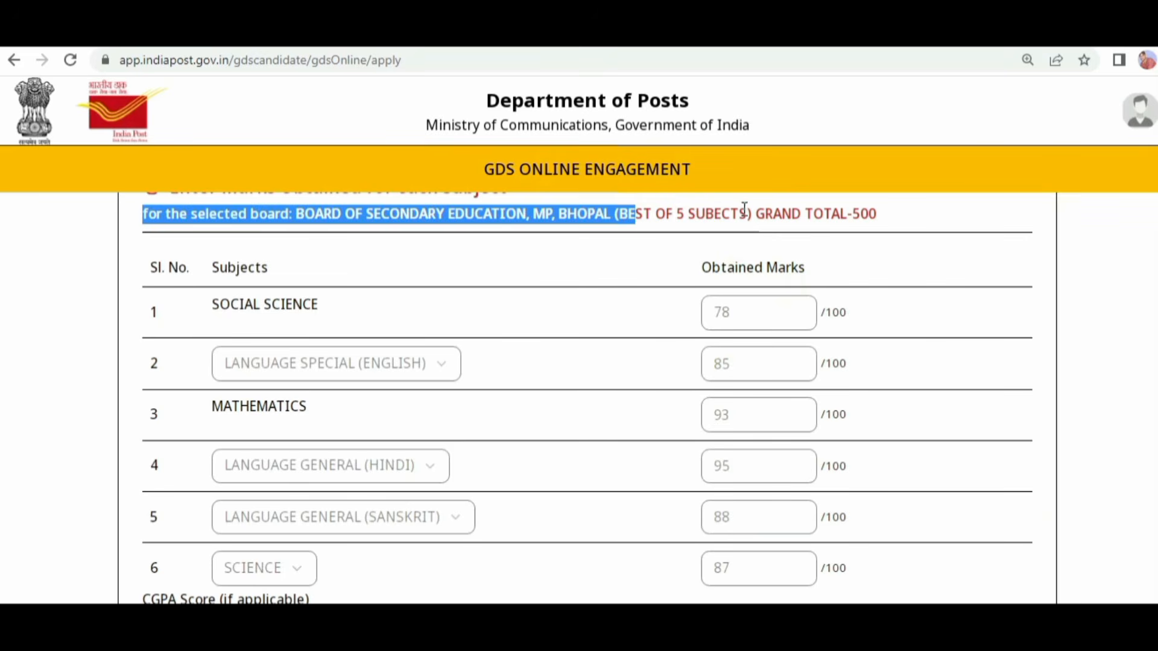
click(744, 208)
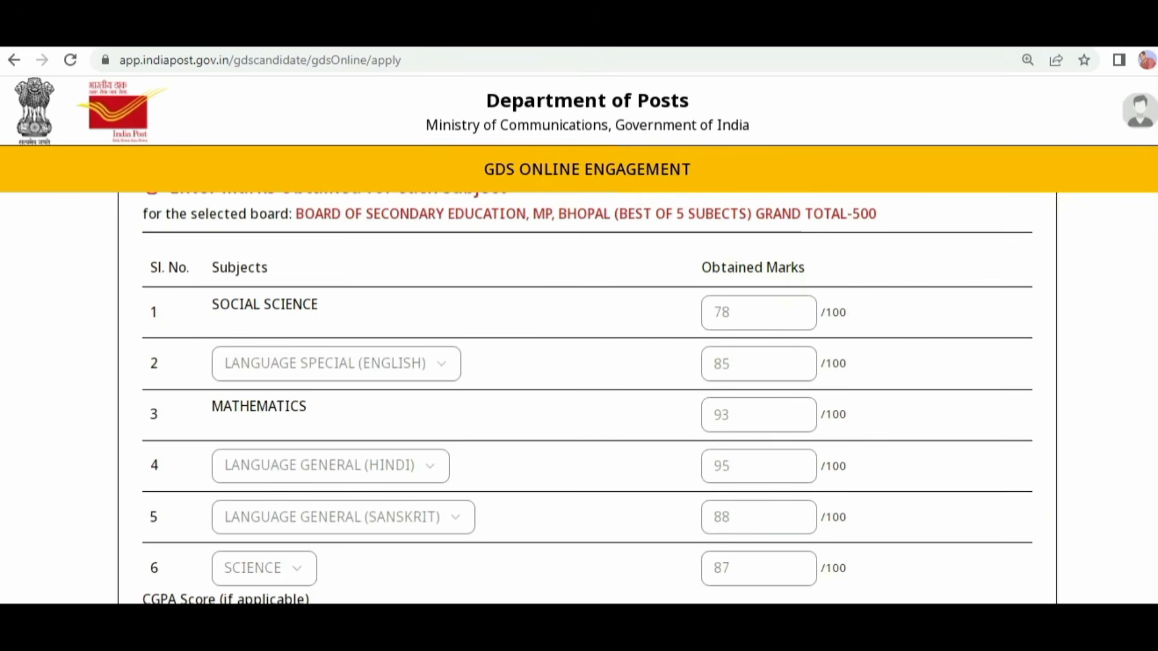
mouse_move(616, 213)
mouse_down()
mouse_move(853, 161)
mouse_move(724, 221)
mouse_move(640, 172)
mouse_up()
drag(873, 200, 916, 186)
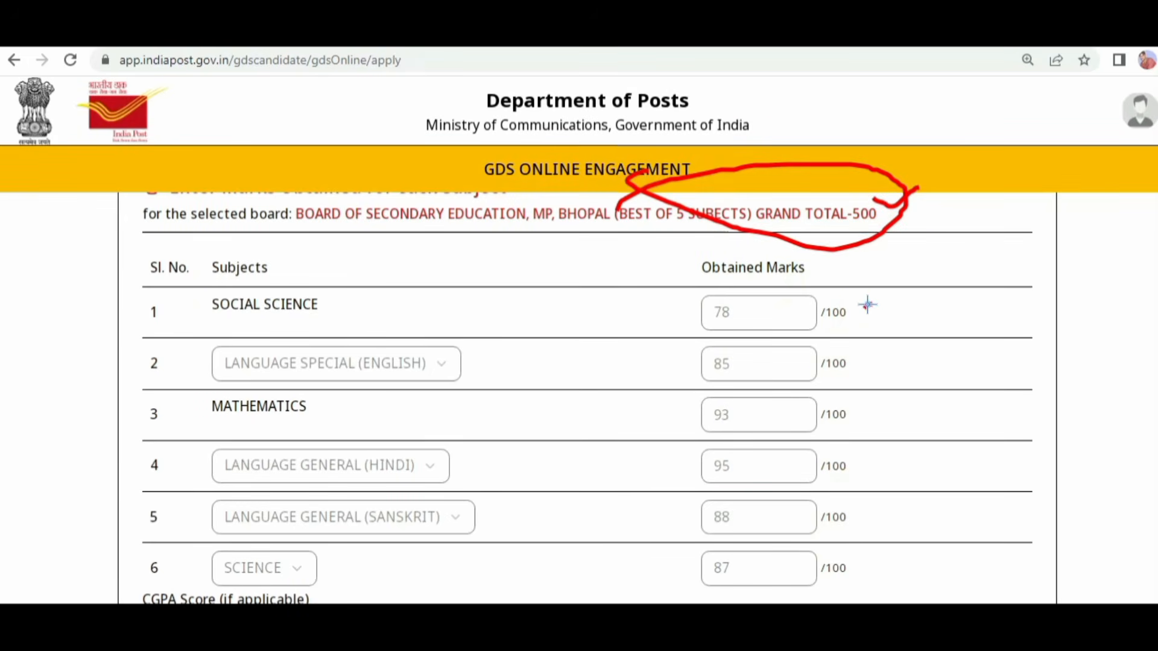
mouse_move(867, 305)
mouse_down()
mouse_move(918, 388)
mouse_move(925, 538)
mouse_up()
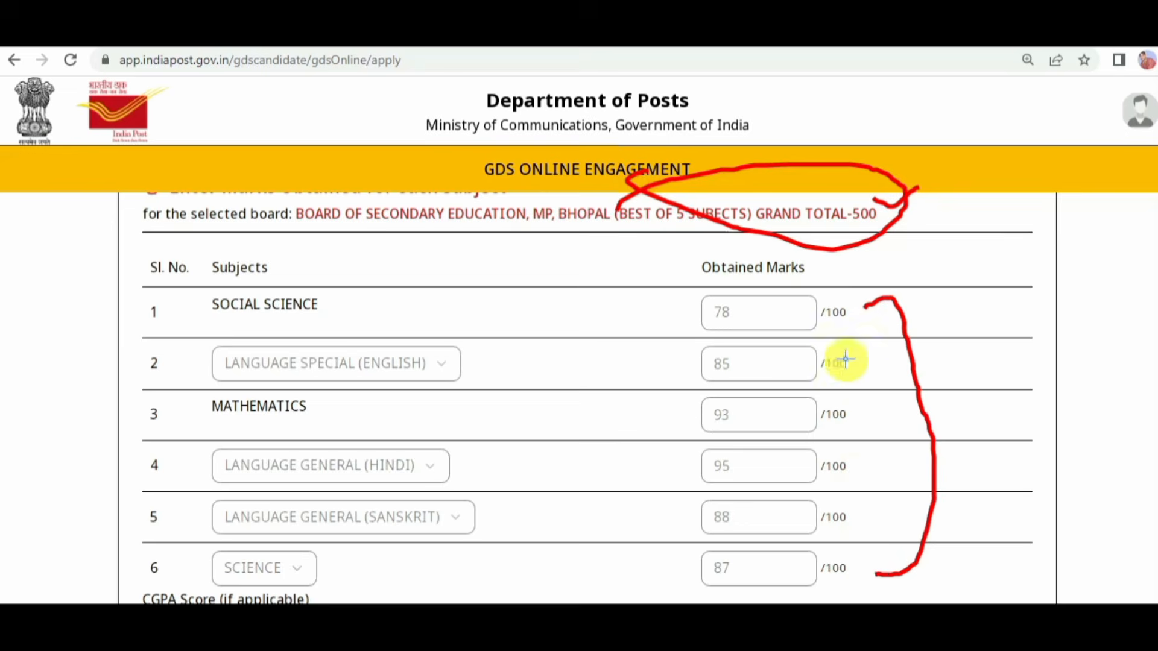
drag(870, 354, 891, 341)
drag(870, 398, 896, 388)
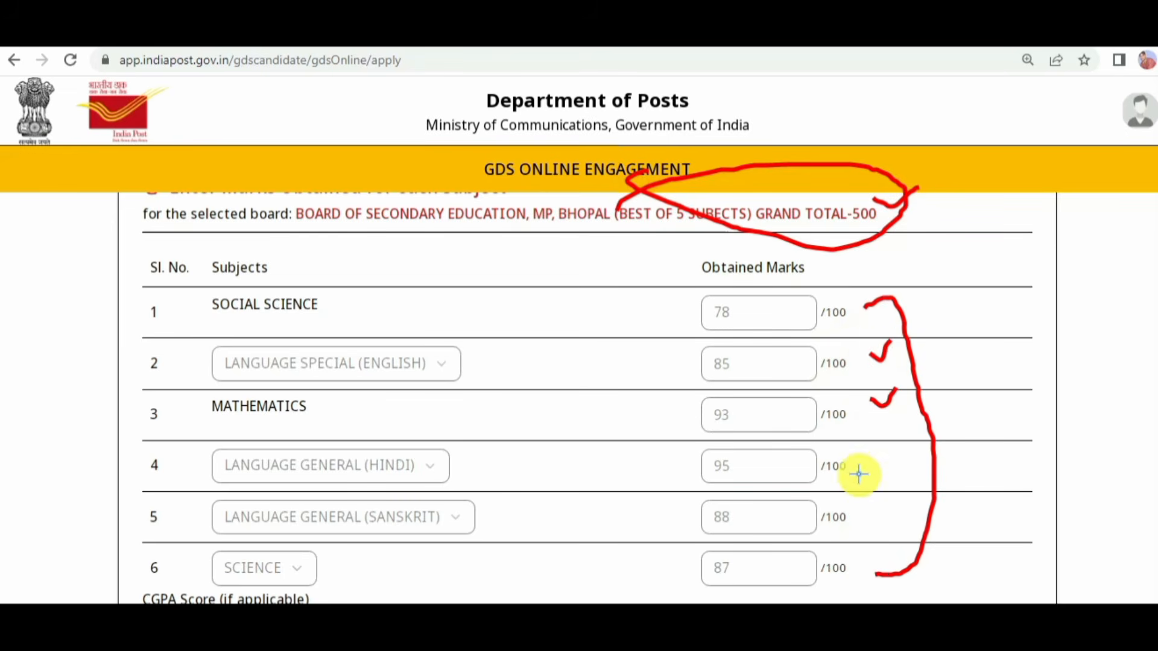
mouse_move(875, 459)
mouse_down()
mouse_move(867, 476)
mouse_move(894, 454)
mouse_up()
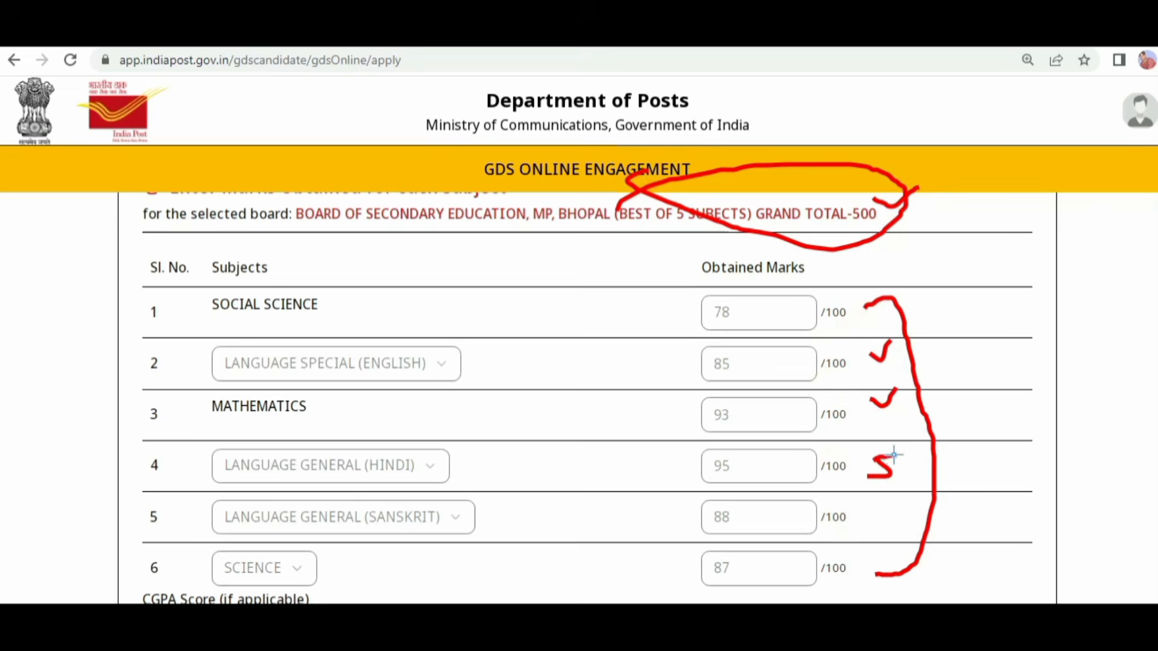
drag(907, 528, 901, 508)
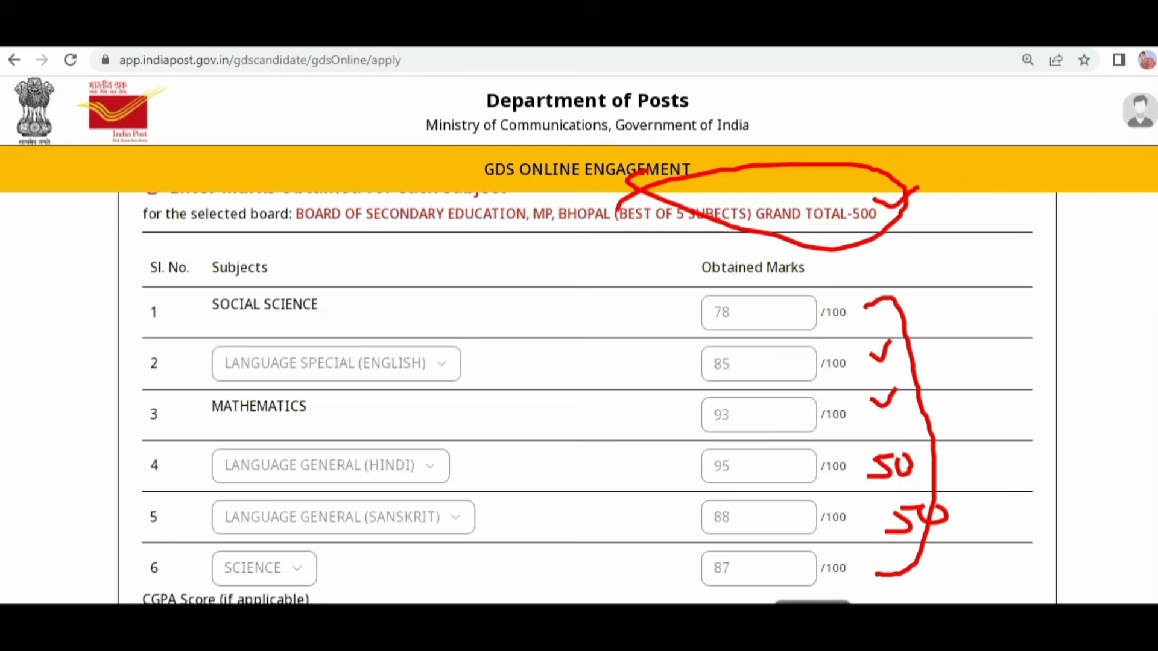
key(Escape)
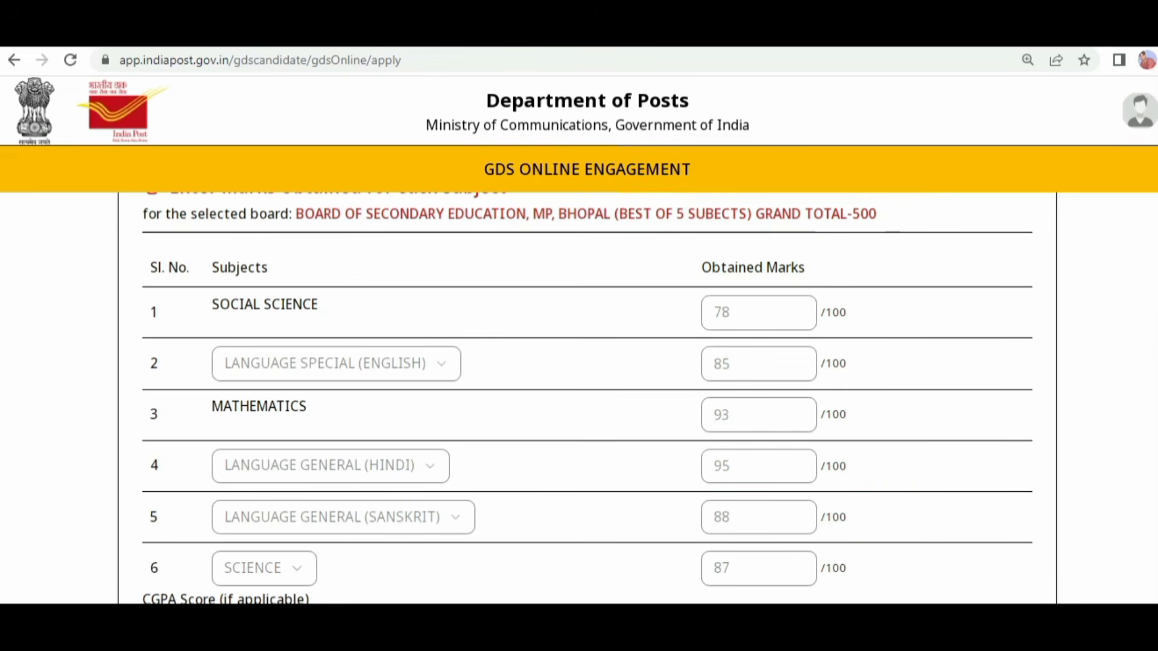
Step: Continue from the saved SSC marks to the Post Preferences section of the application
scroll(588, 398, down, 1)
scroll(587, 398, down, 1)
scroll(587, 398, down, 1)
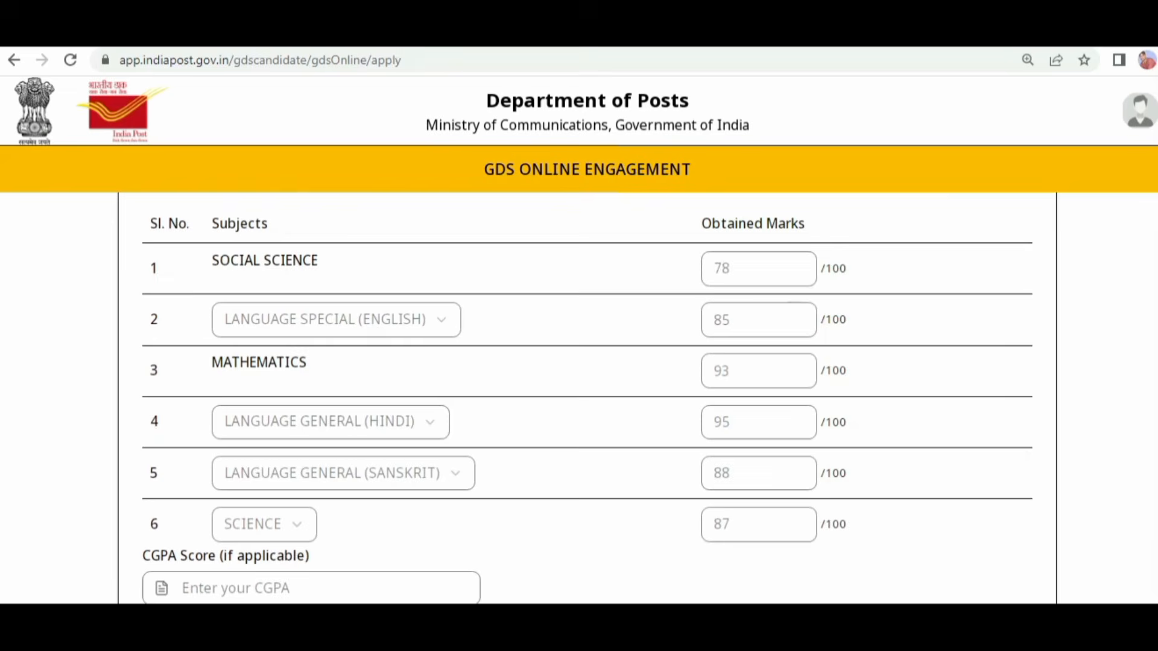
scroll(587, 398, down, 3)
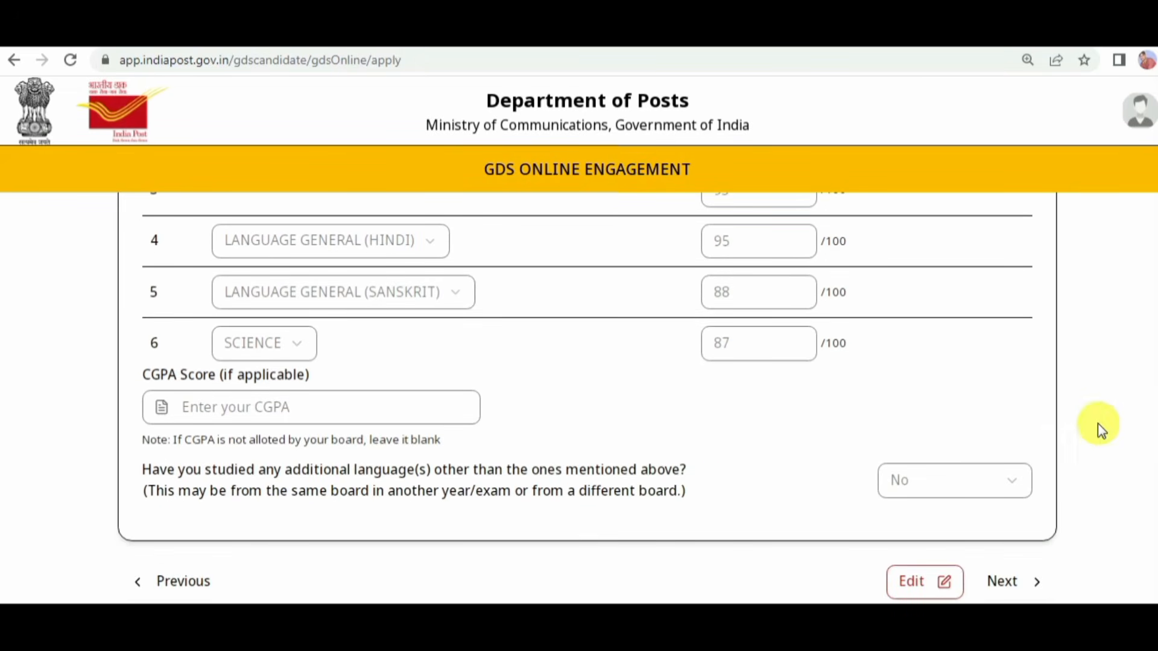
click(1003, 583)
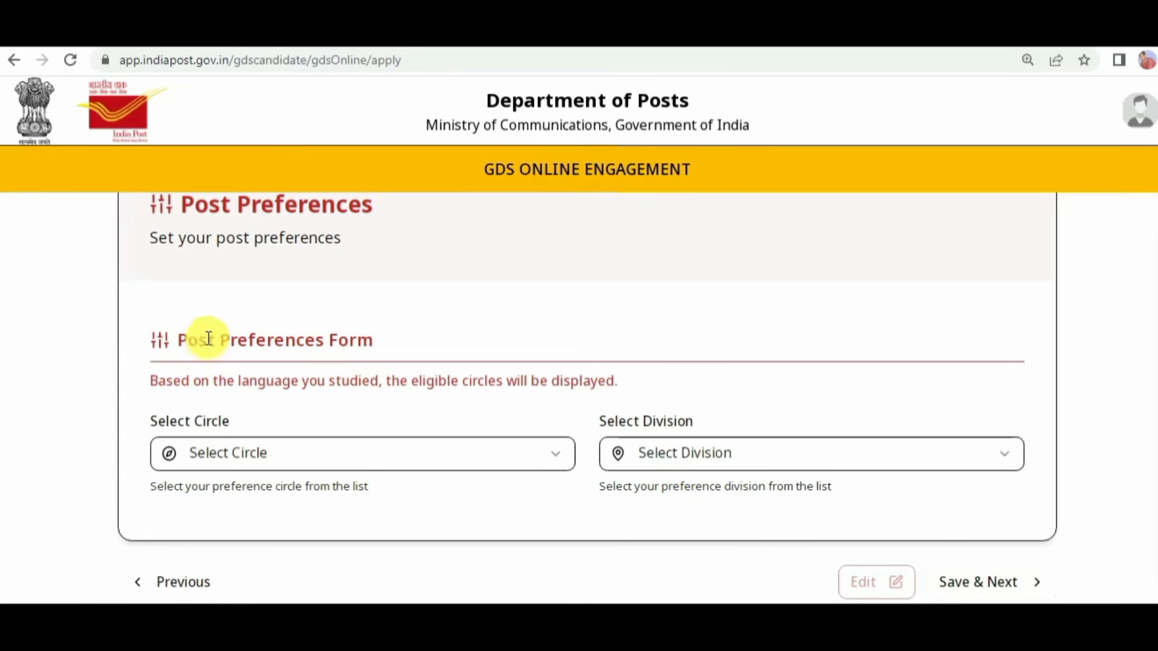
Step: Select Madhya Pradesh Circle as the preferred circle in the Post Preferences Form
drag(208, 338, 347, 339)
click(336, 456)
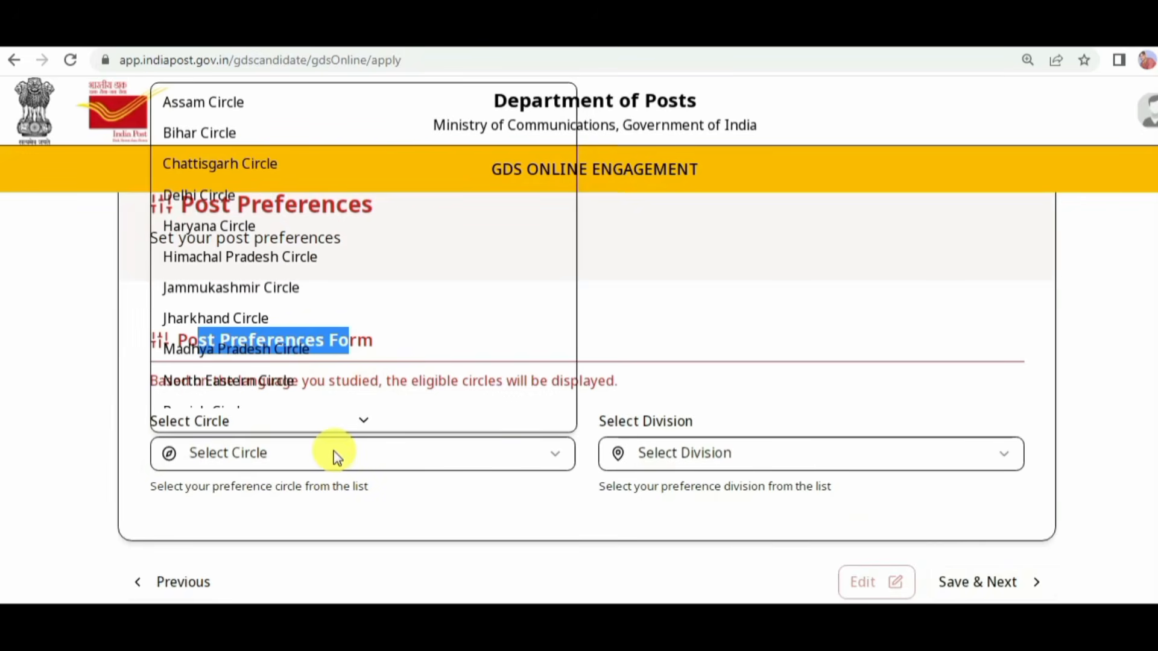
scroll(291, 251, down, 2)
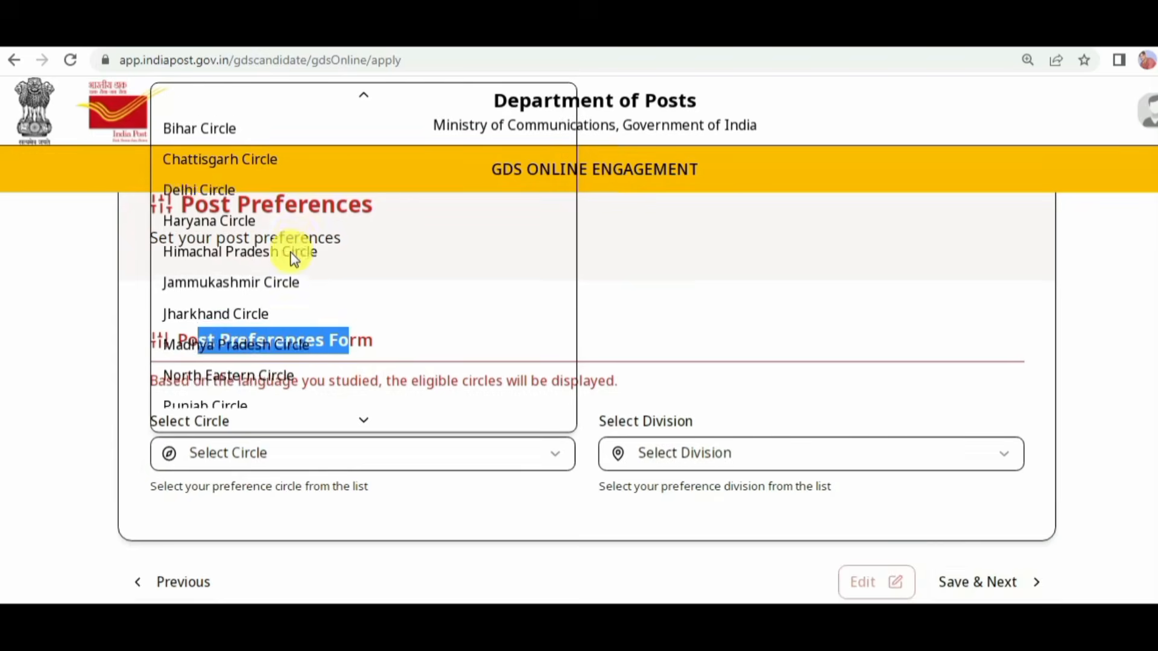
click(259, 286)
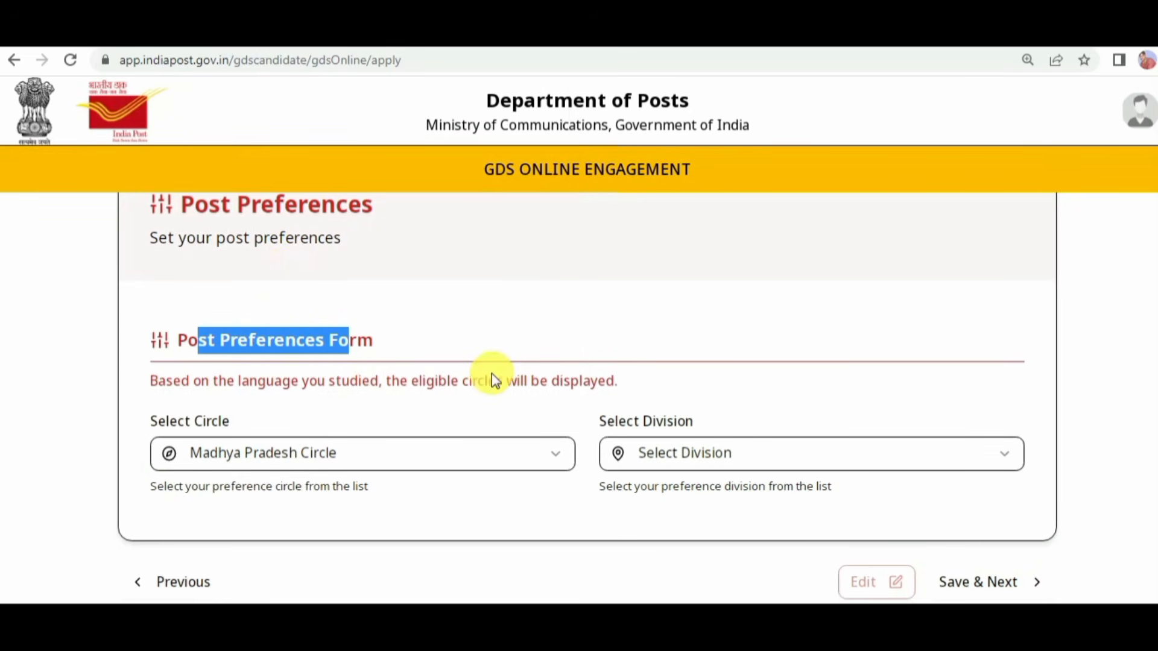
Step: Select Sehore Division as the preferred division in the Post Preferences Form
click(747, 462)
scroll(754, 317, down, 4)
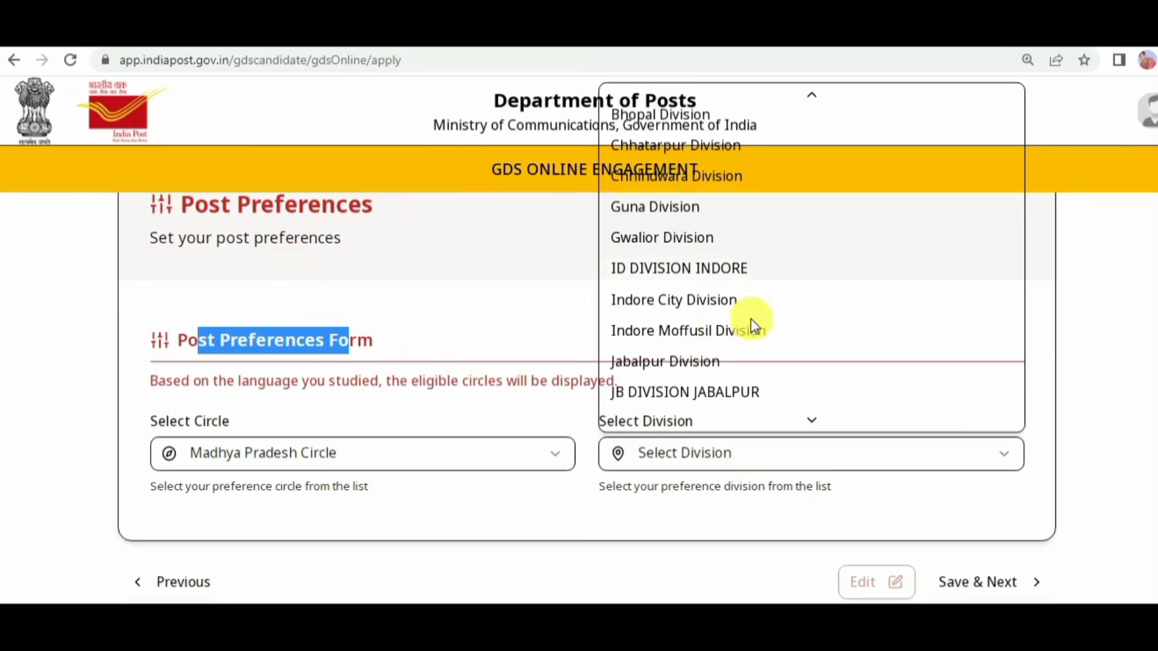
scroll(758, 332, down, 3)
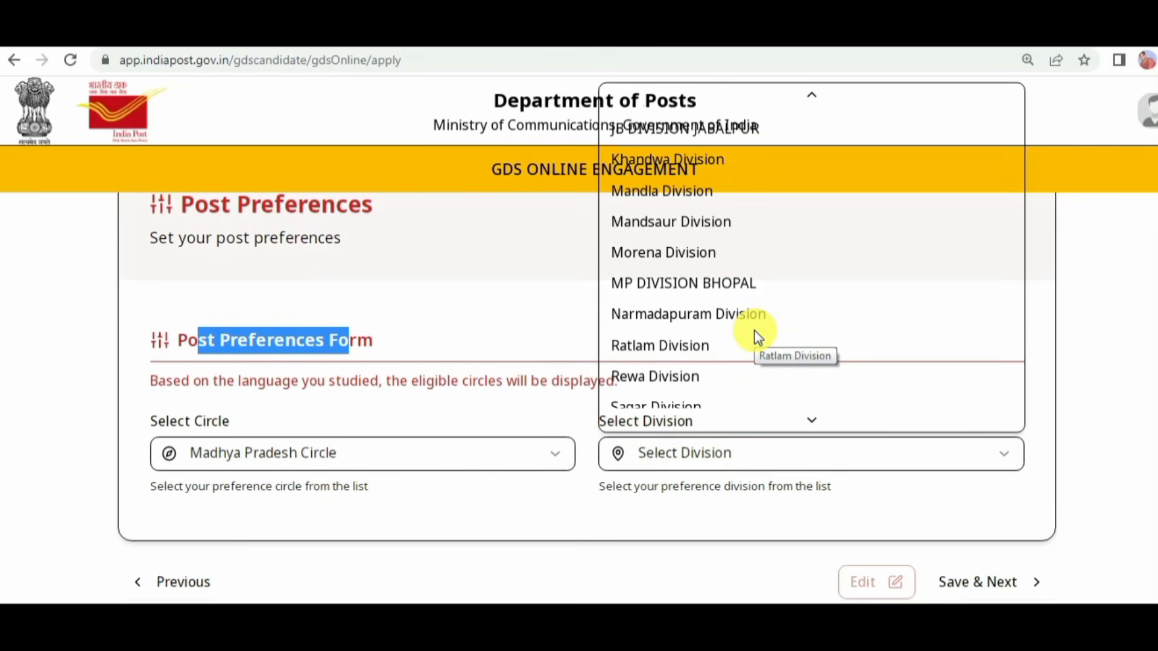
scroll(748, 342, down, 3)
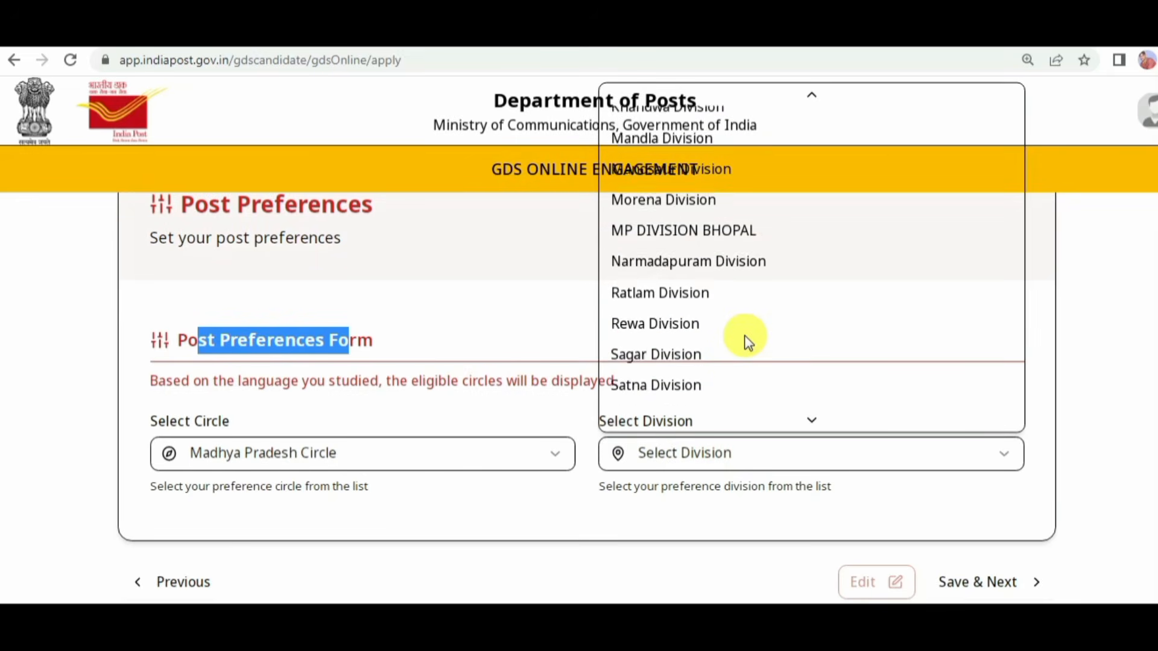
scroll(747, 342, down, 3)
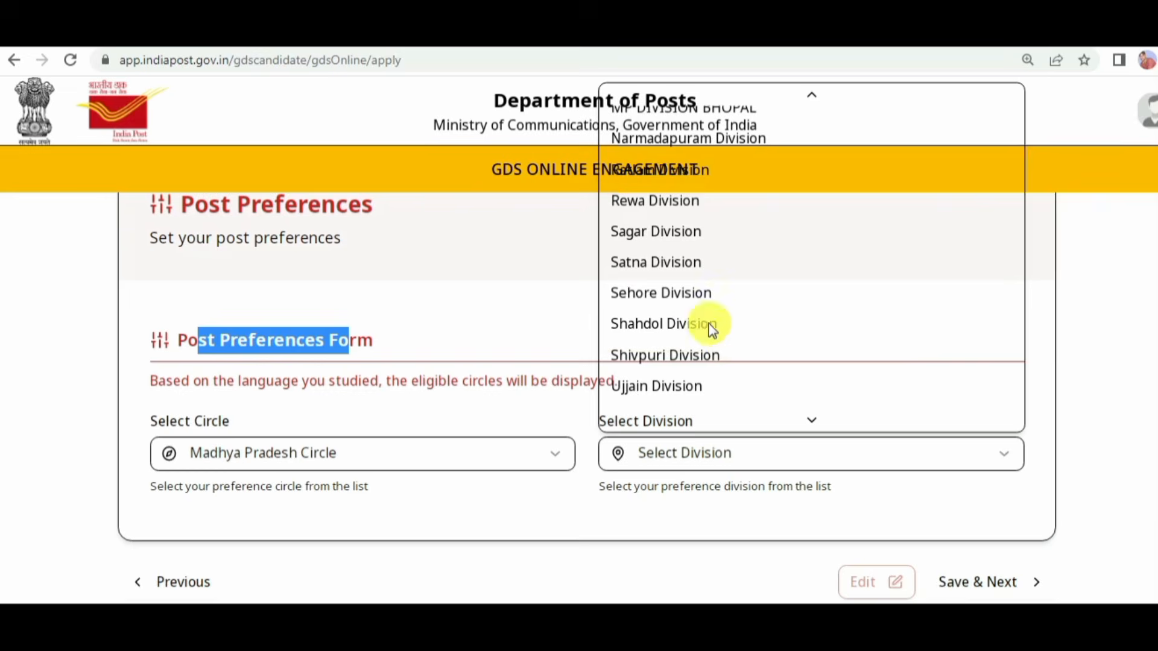
scroll(704, 317, down, 1)
scroll(675, 279, up, 1)
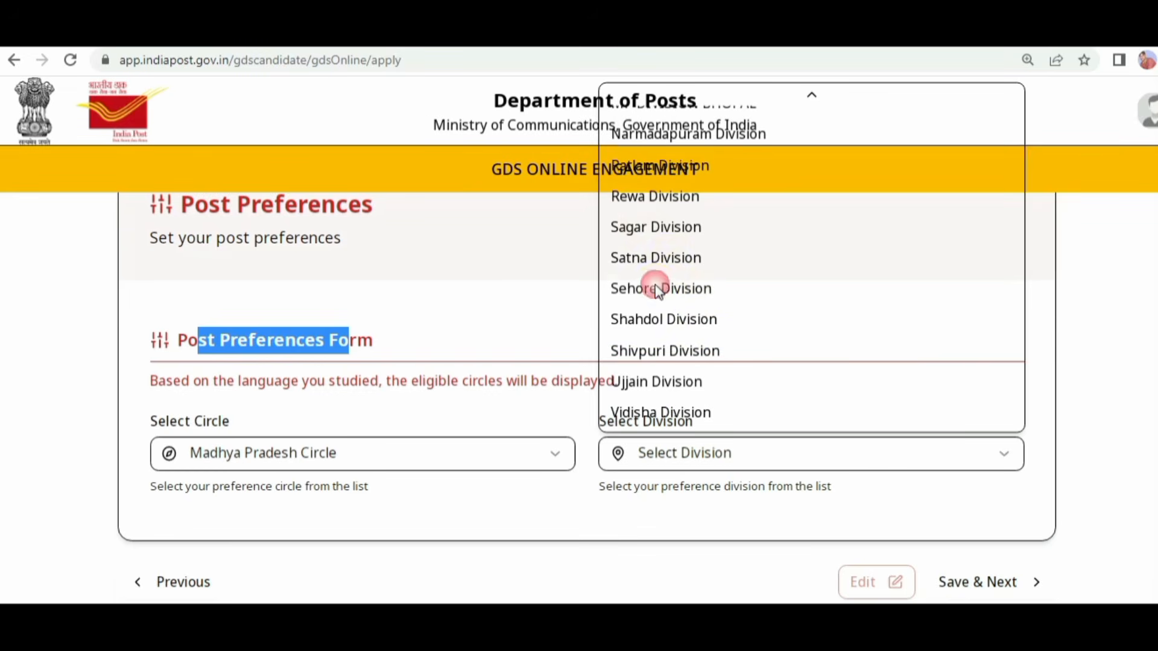
click(657, 290)
Step: Examine the preference instructions and the designations of the first vacant posts listed for Sehore Division
scroll(852, 425, down, 5)
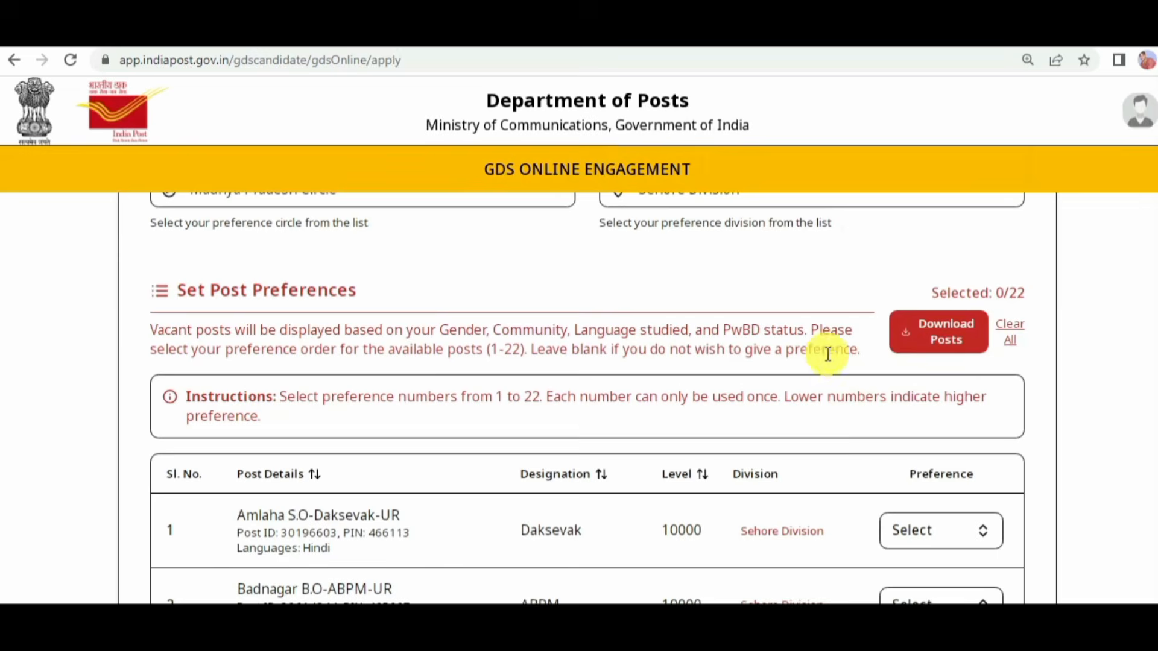
scroll(828, 354, down, 3)
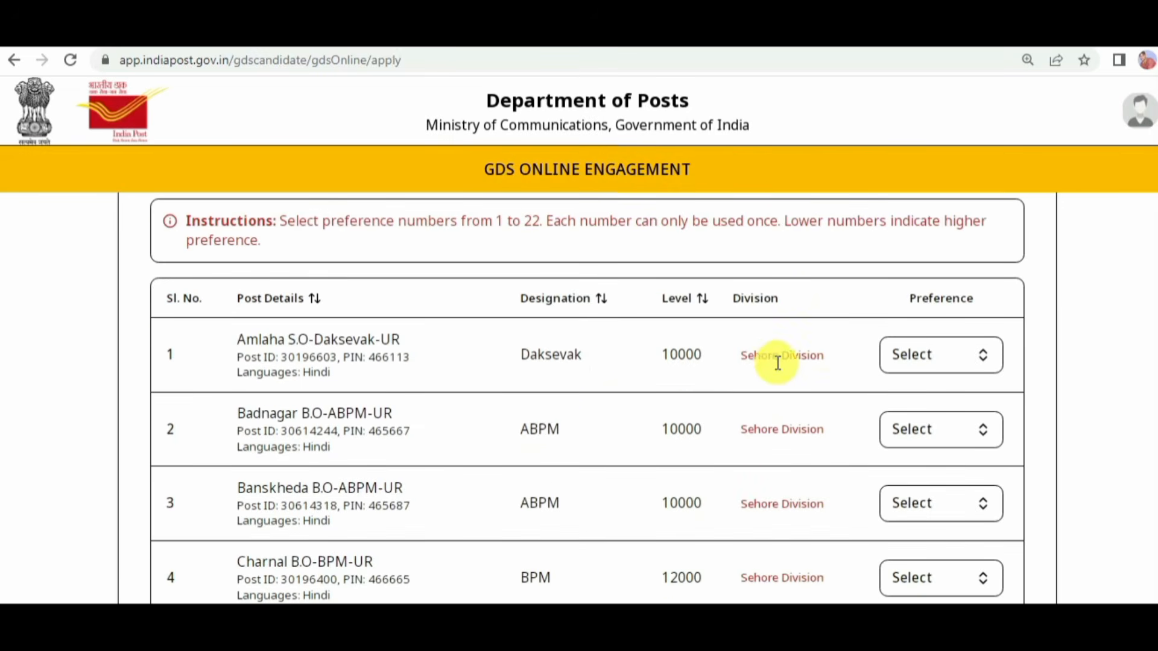
scroll(778, 362, down, 2)
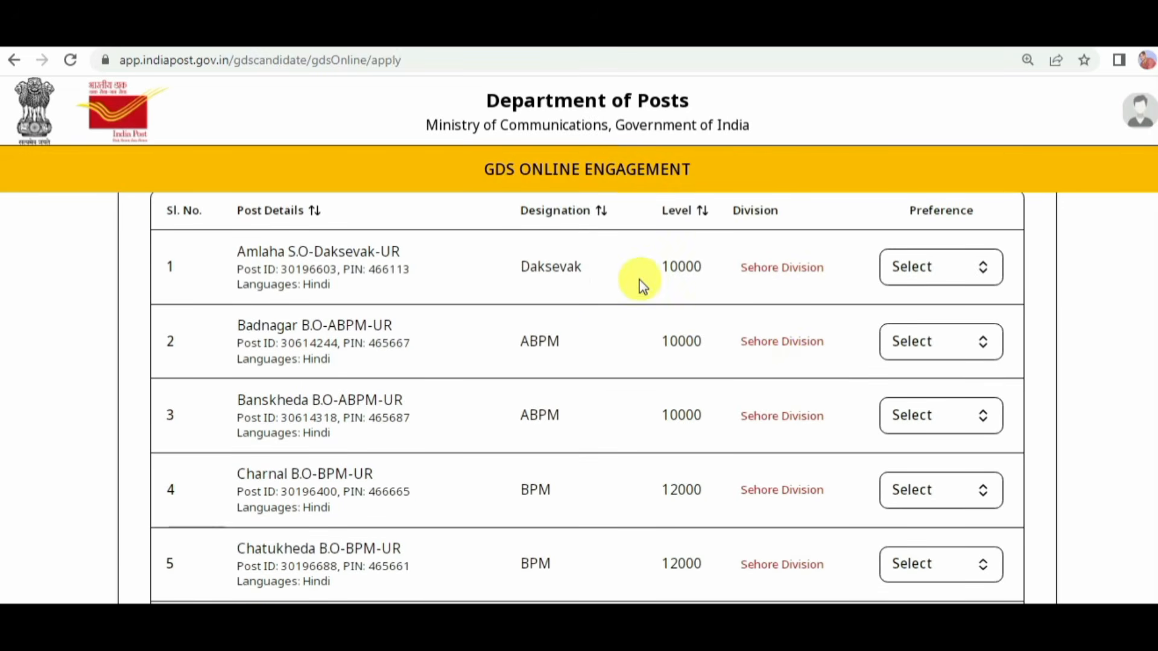
drag(529, 267, 538, 266)
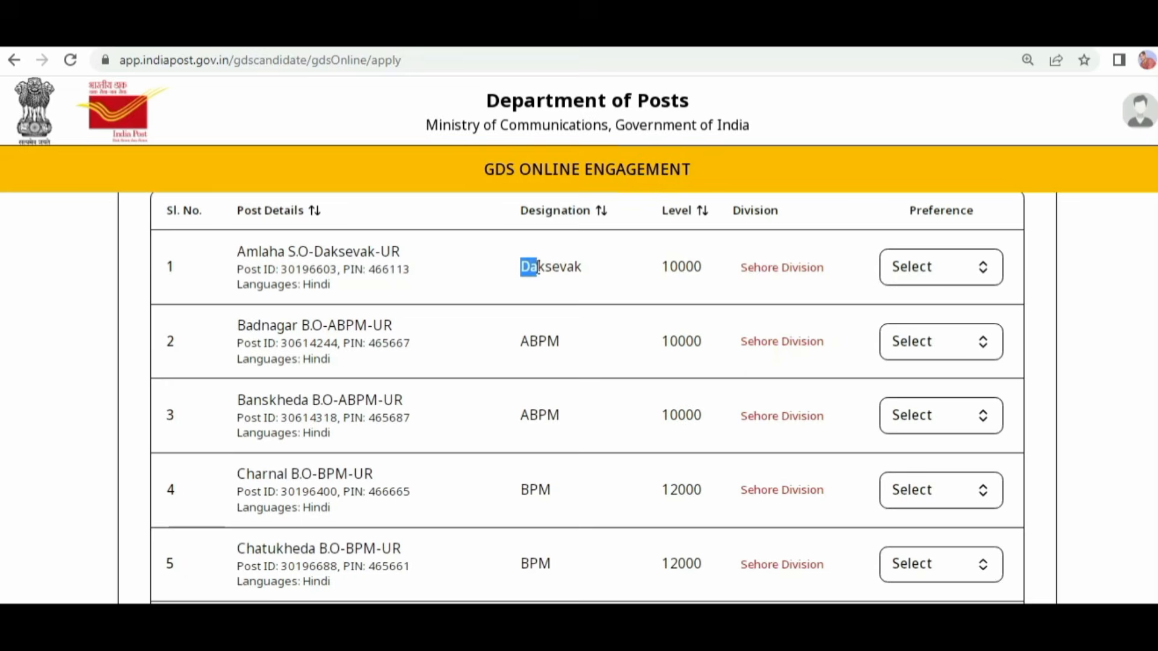
click(524, 341)
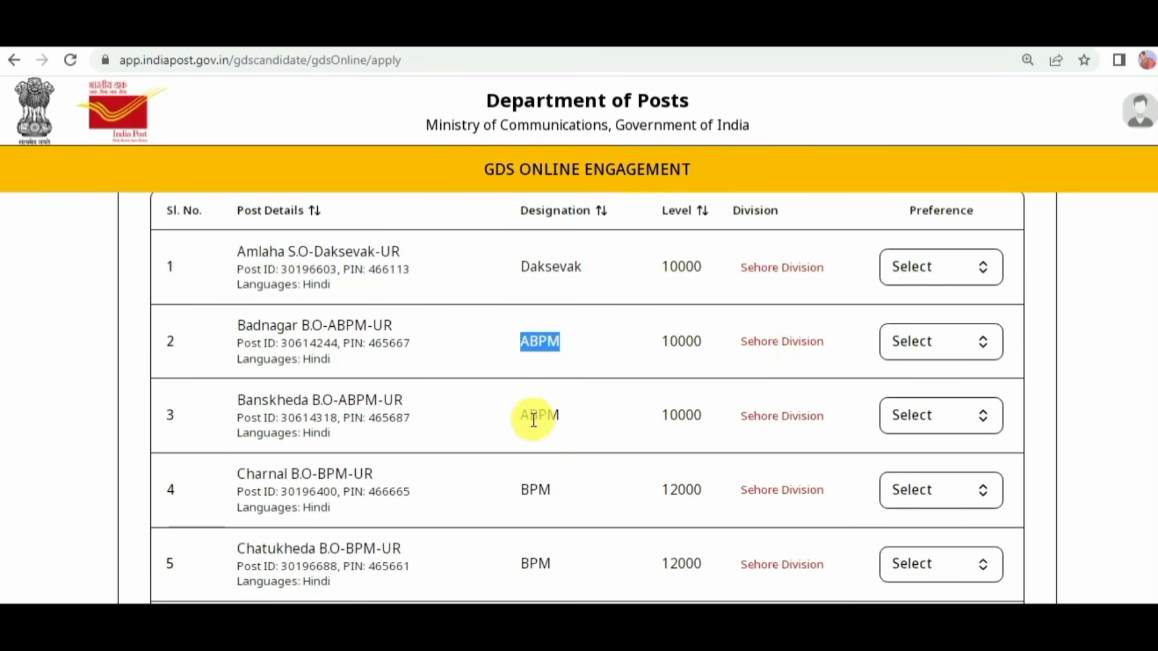
drag(521, 488, 555, 492)
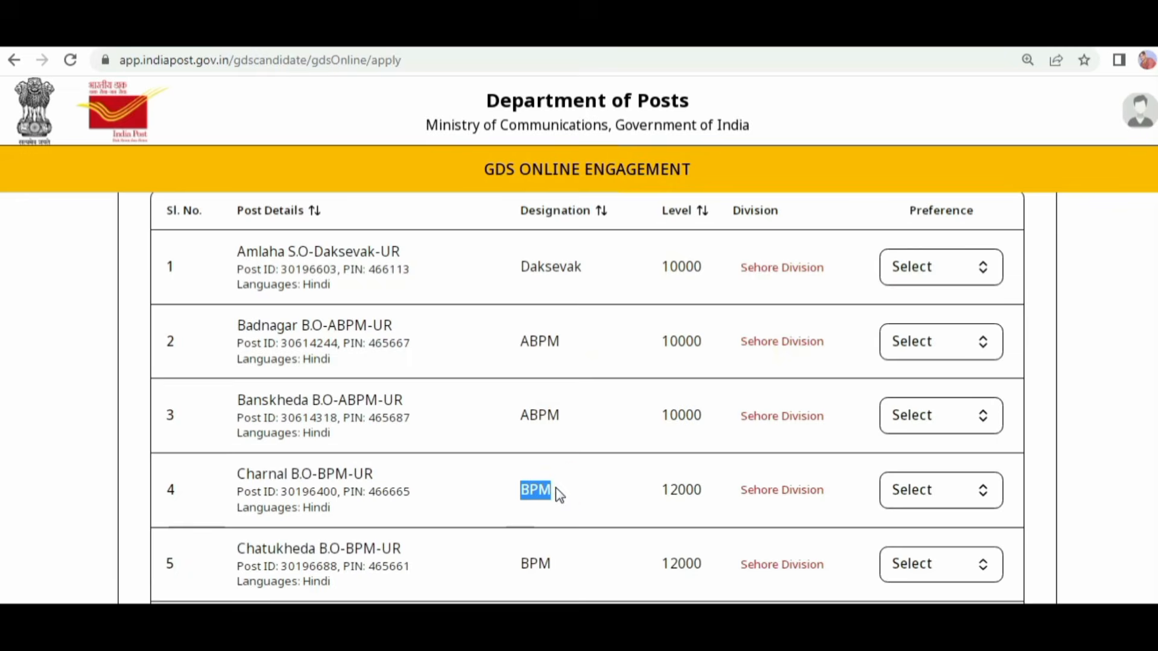
Step: Examine the names of the remaining posts on the first results page, and view the third page of the list
scroll(575, 482, down, 1)
scroll(591, 446, down, 1)
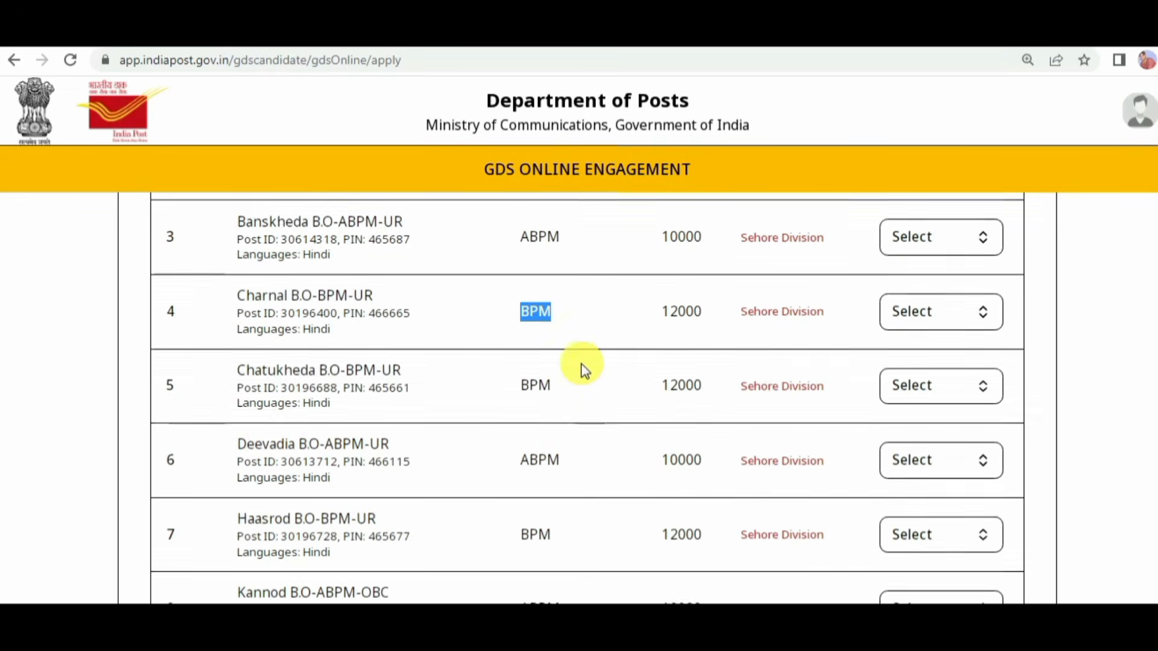
scroll(584, 367, down, 2)
scroll(687, 444, down, 1)
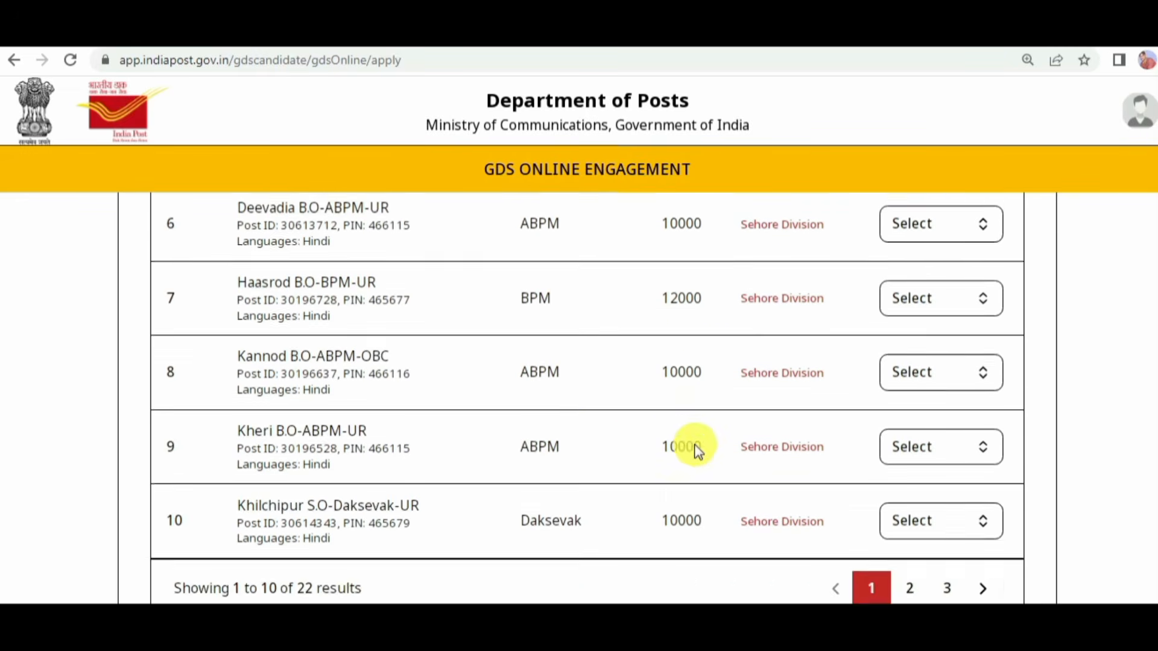
scroll(696, 452, down, 2)
scroll(685, 421, up, 1)
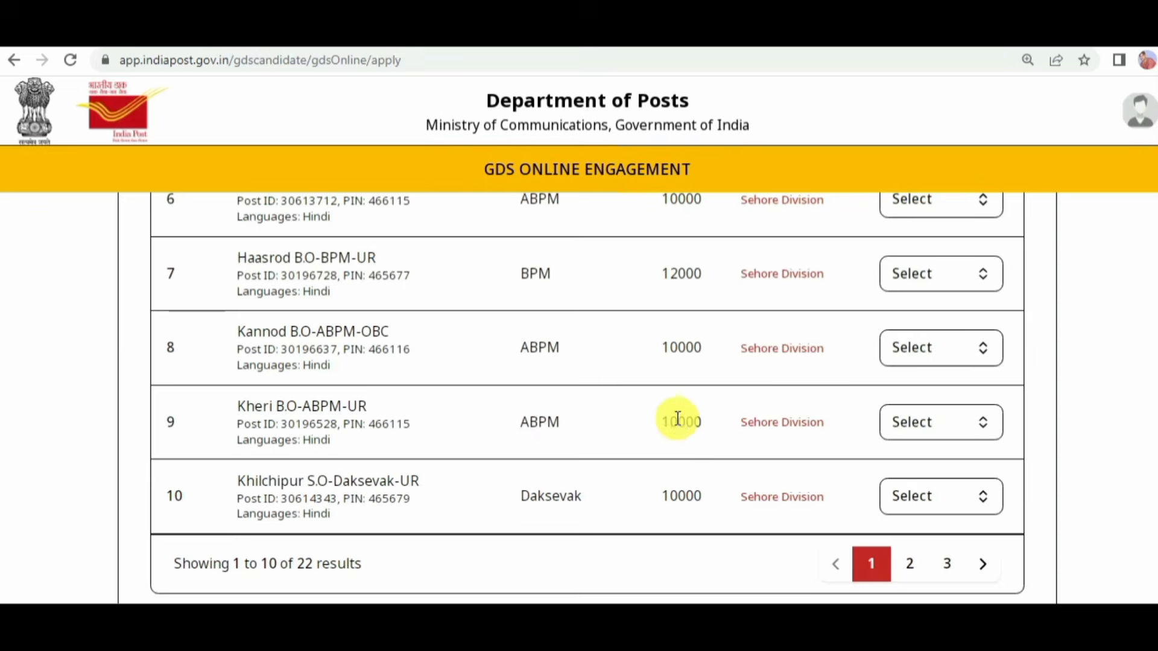
drag(237, 332, 329, 336)
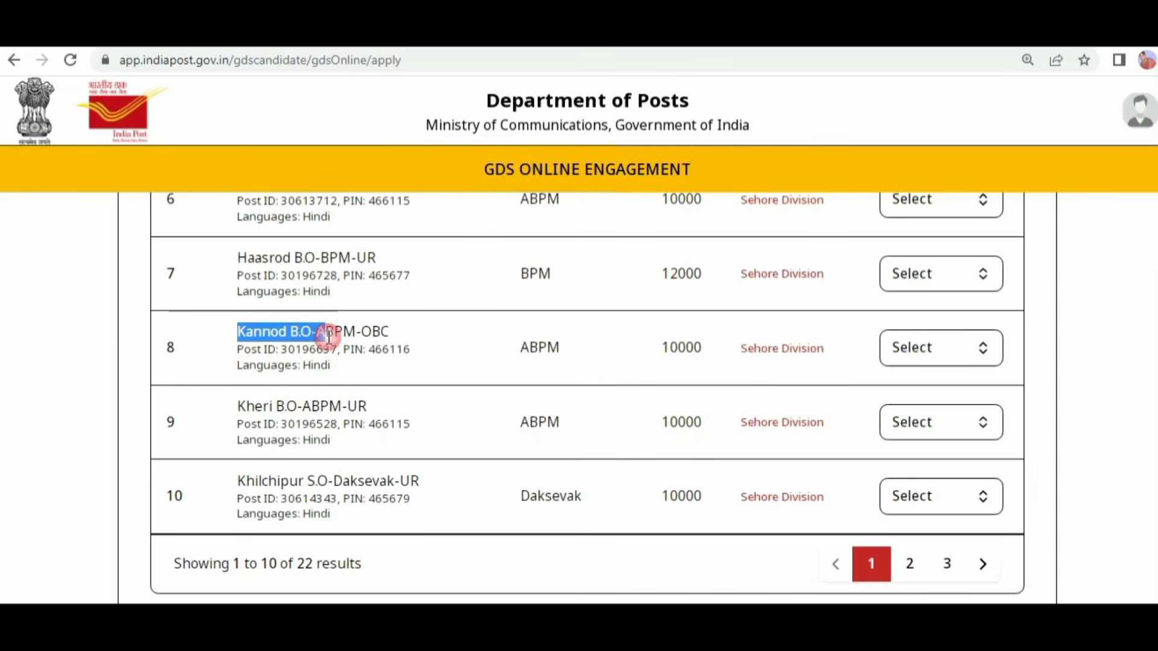
drag(237, 406, 344, 407)
drag(246, 480, 316, 481)
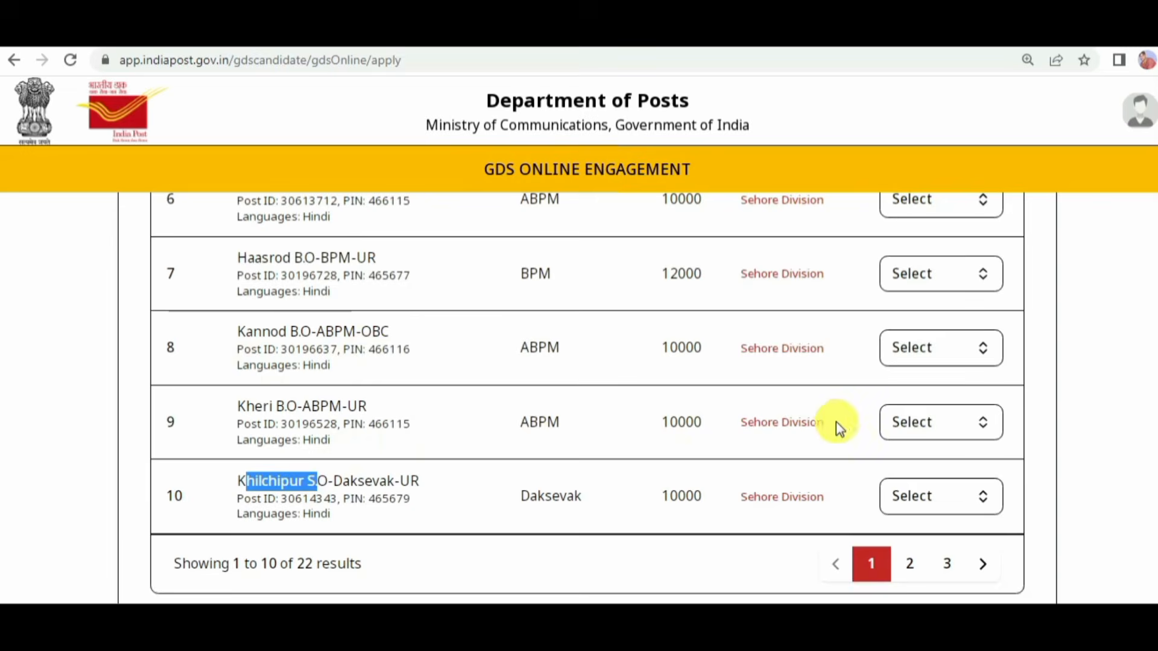
scroll(462, 382, up, 3)
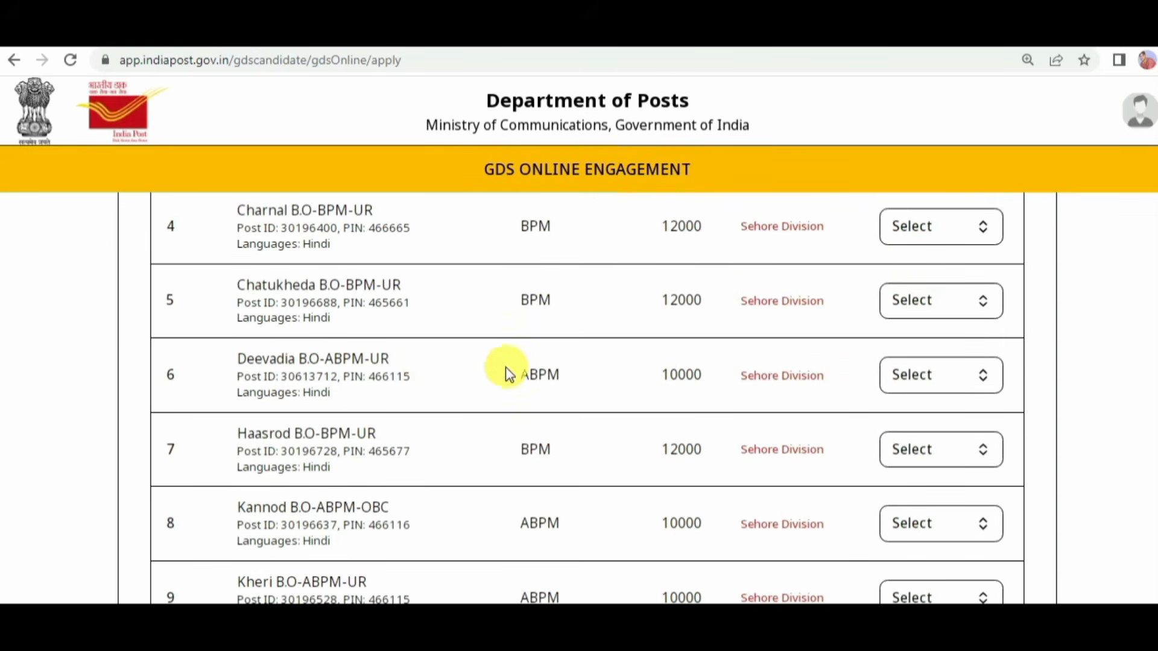
scroll(603, 383, down, 2)
scroll(898, 428, down, 2)
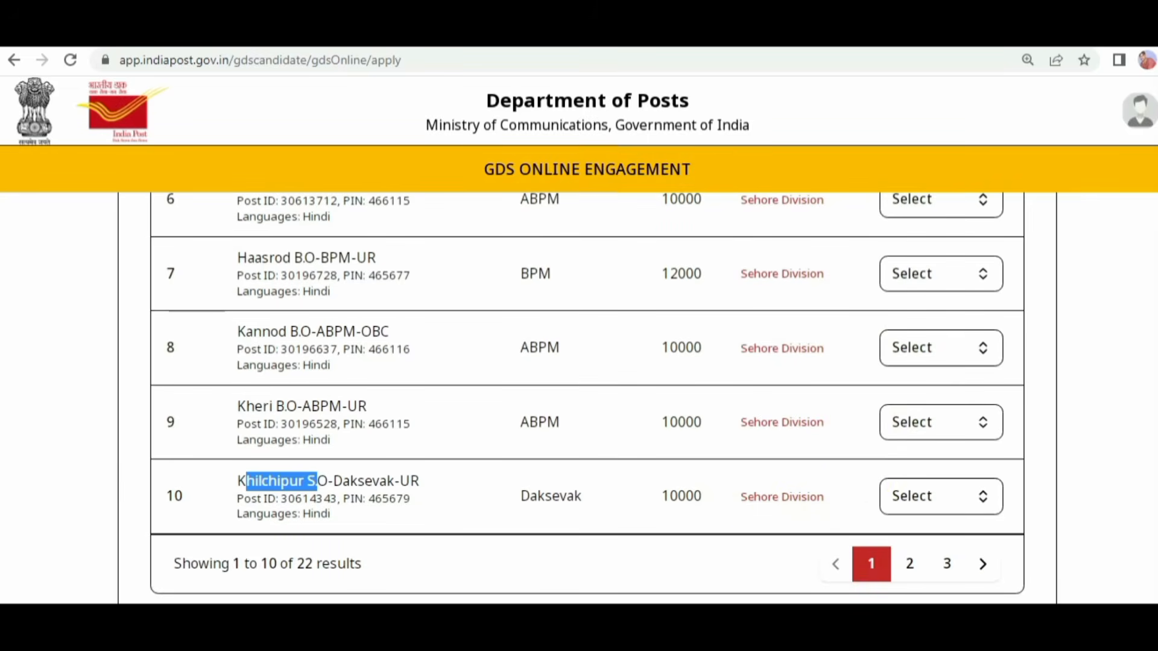
click(947, 563)
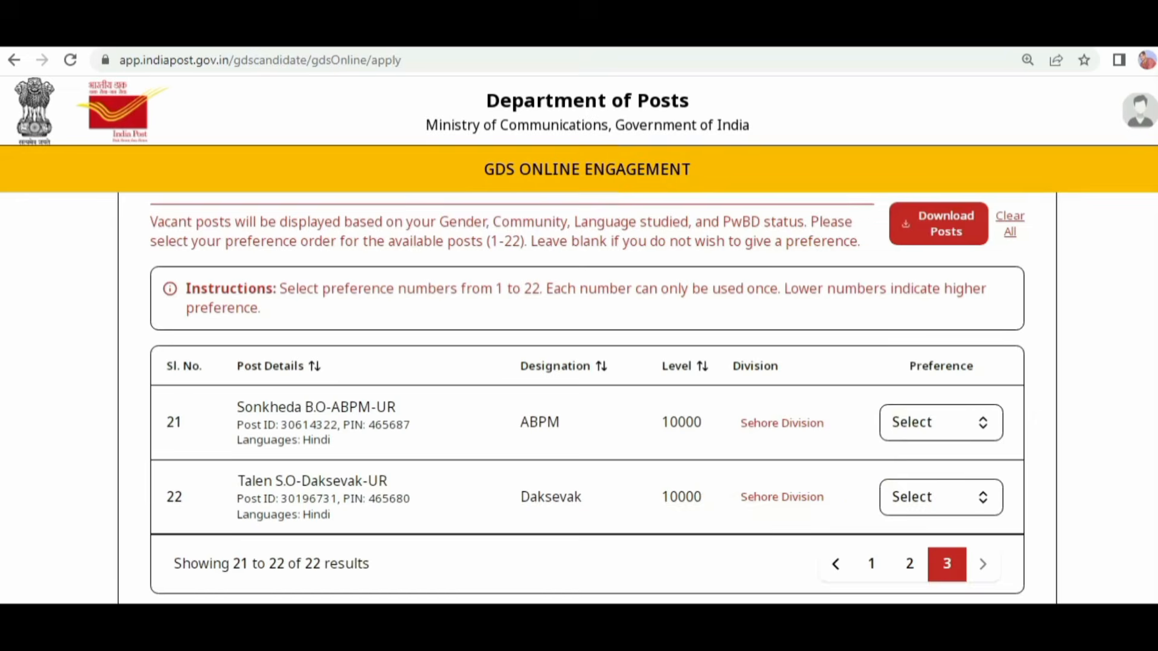
click(869, 562)
Step: Check the postal PIN codes of the posts on the first results page, including the Deevadia B.O post
scroll(798, 468, down, 1)
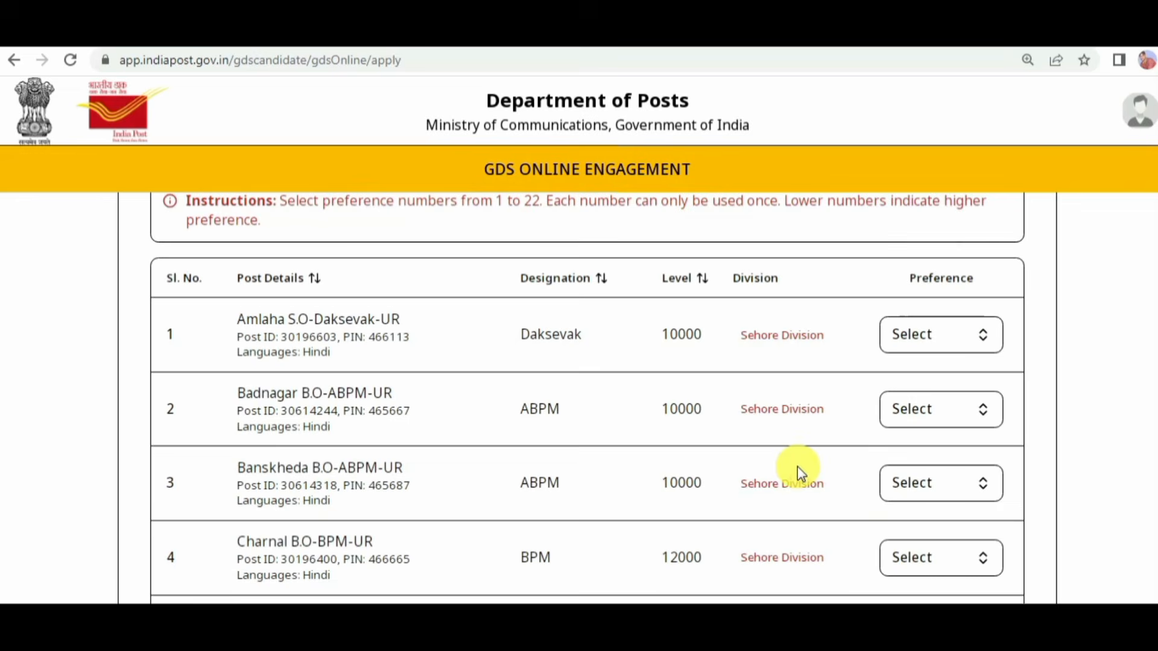
scroll(797, 465, down, 1)
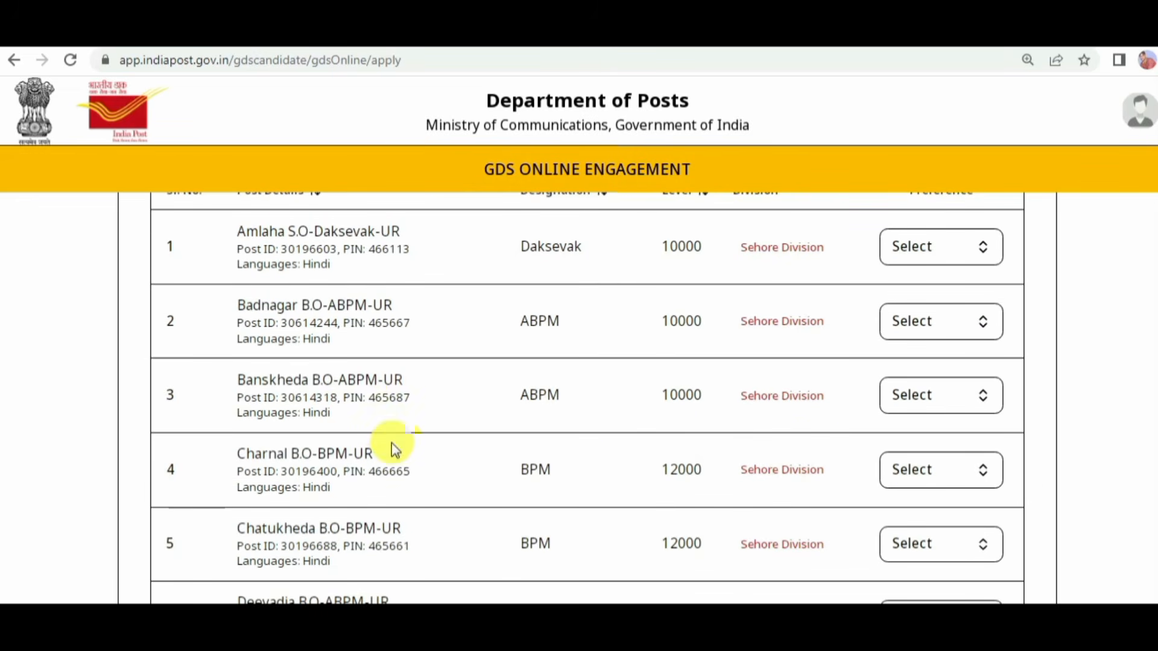
scroll(374, 329, up, 1)
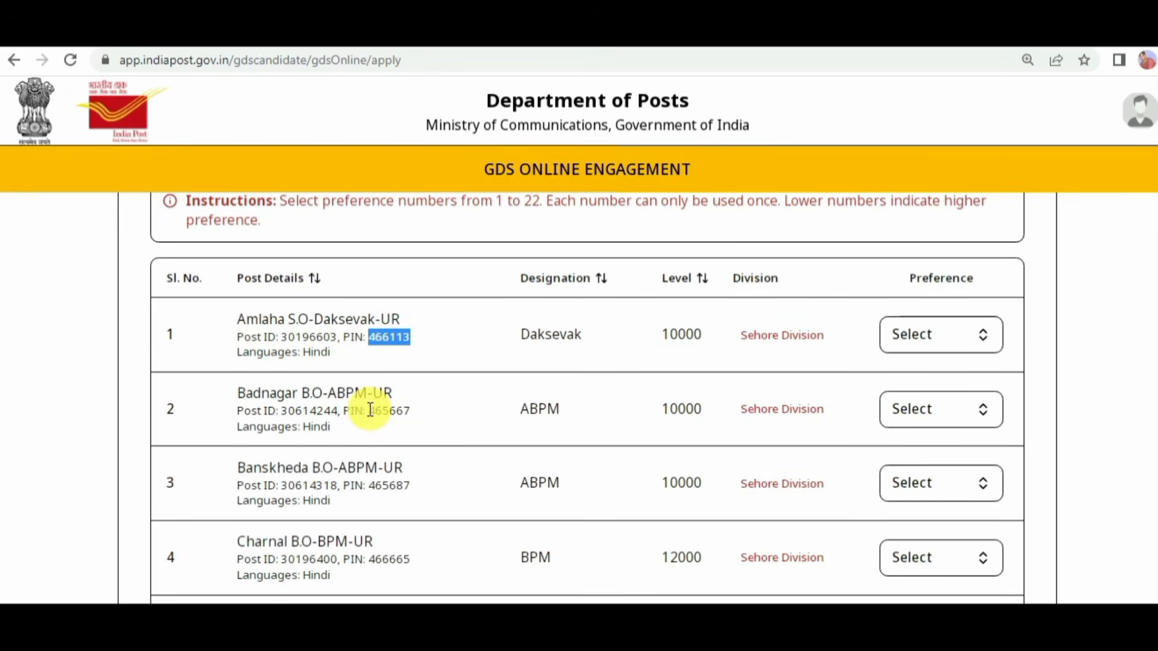
drag(369, 410, 386, 411)
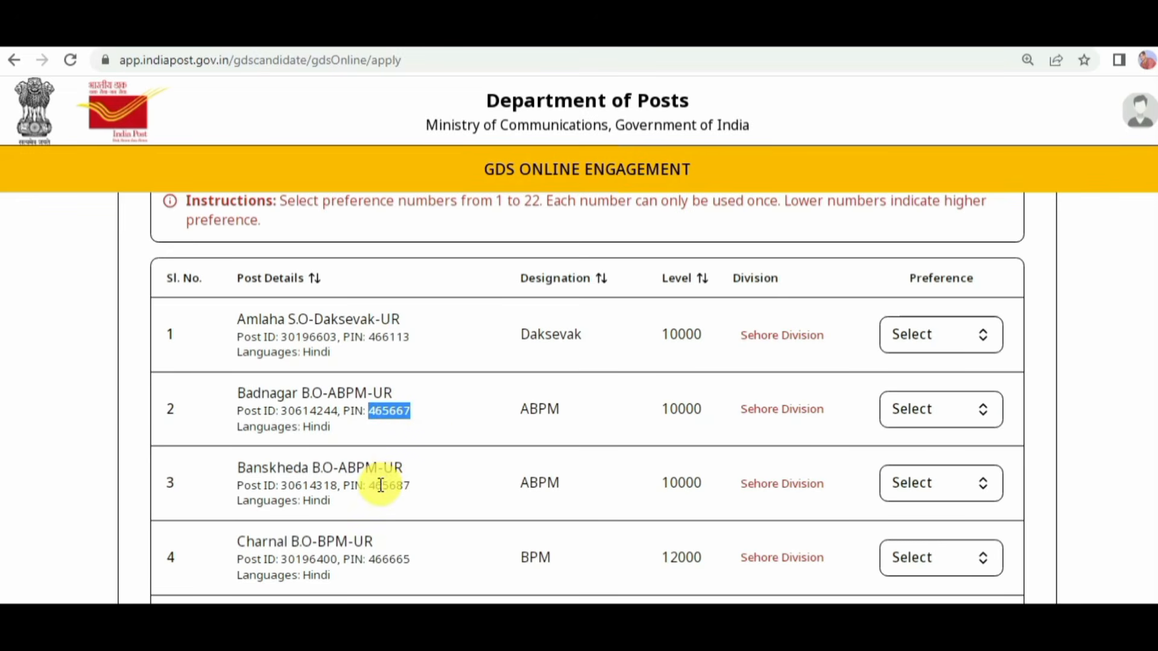
scroll(417, 470, down, 1)
scroll(403, 461, down, 1)
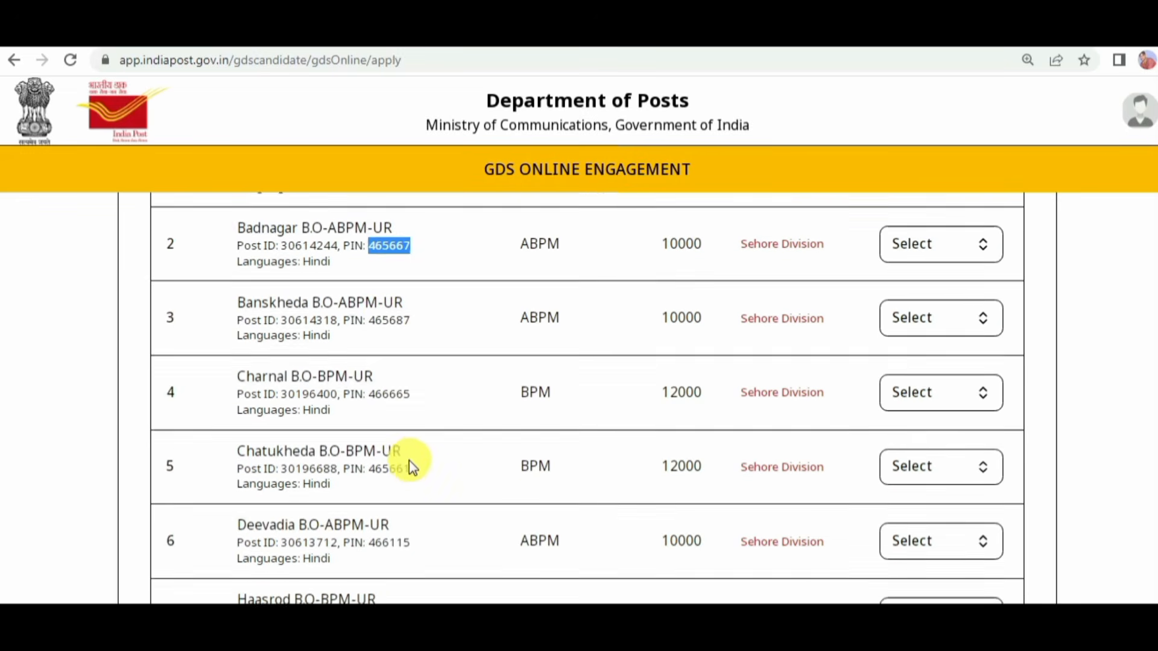
scroll(416, 457, down, 1)
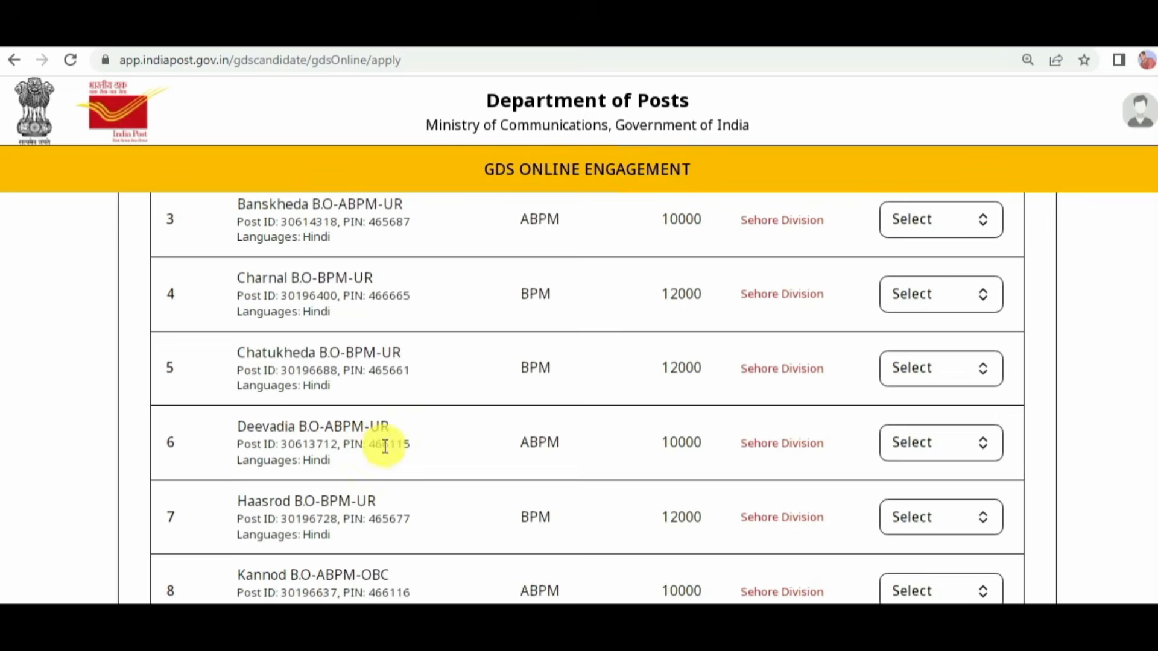
drag(371, 447, 392, 447)
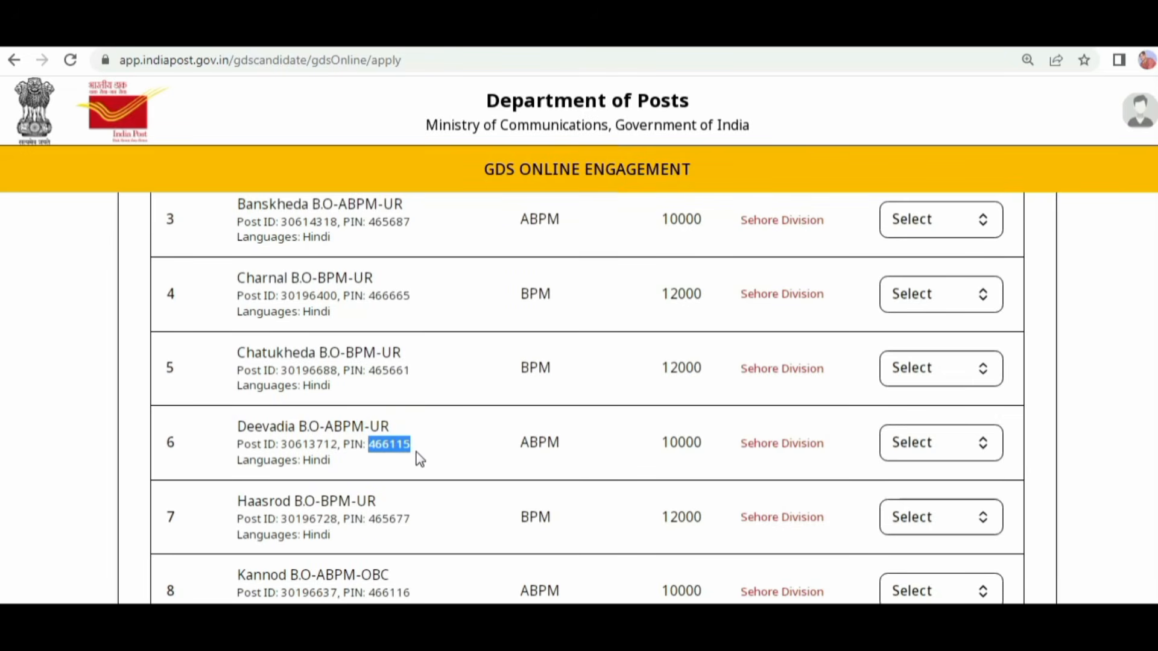
drag(246, 427, 291, 428)
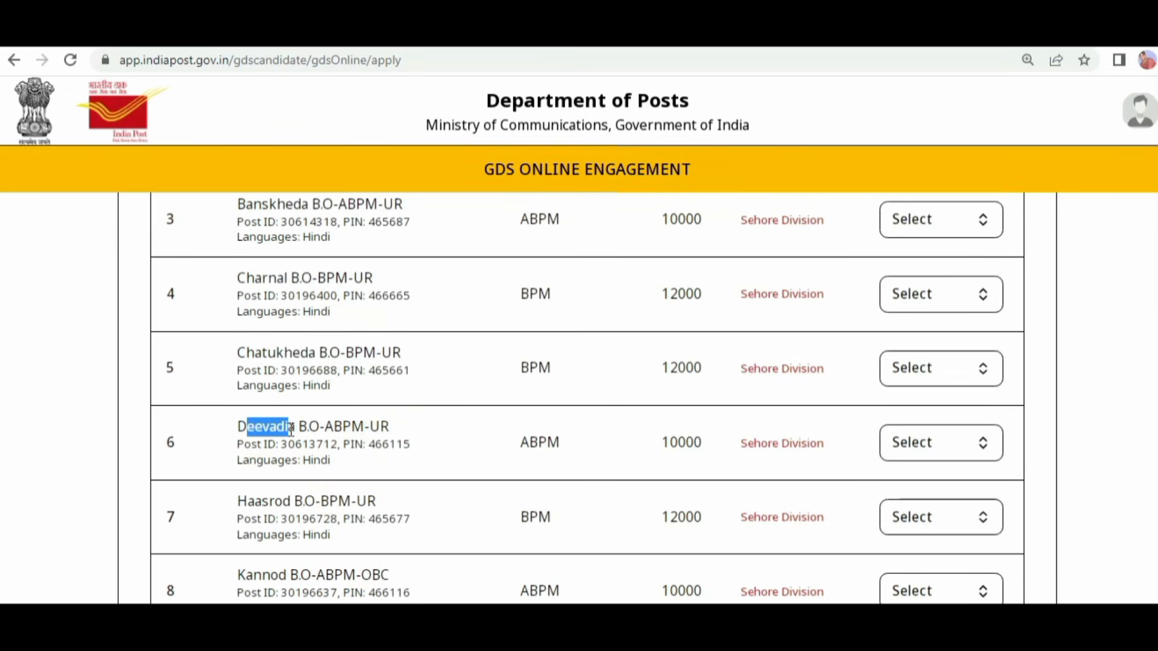
drag(368, 444, 375, 445)
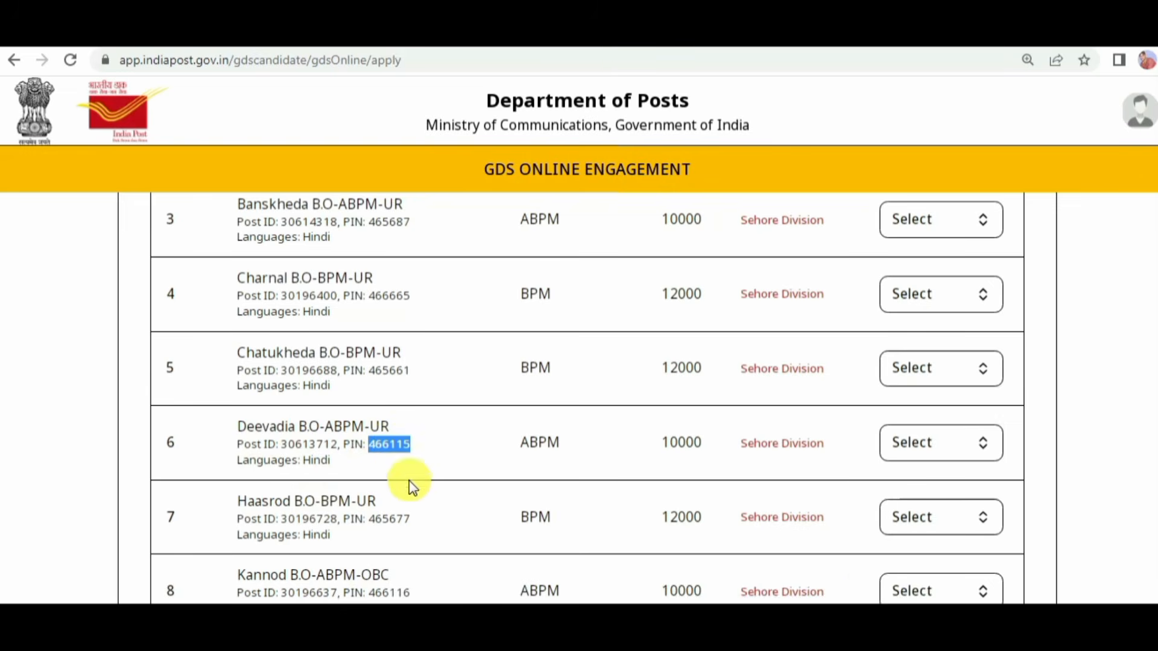
Step: Assign preference 1 to the Molukhedi B.O-ABPM-OBC post on the second results page
scroll(970, 530, down, 5)
scroll(996, 498, down, 1)
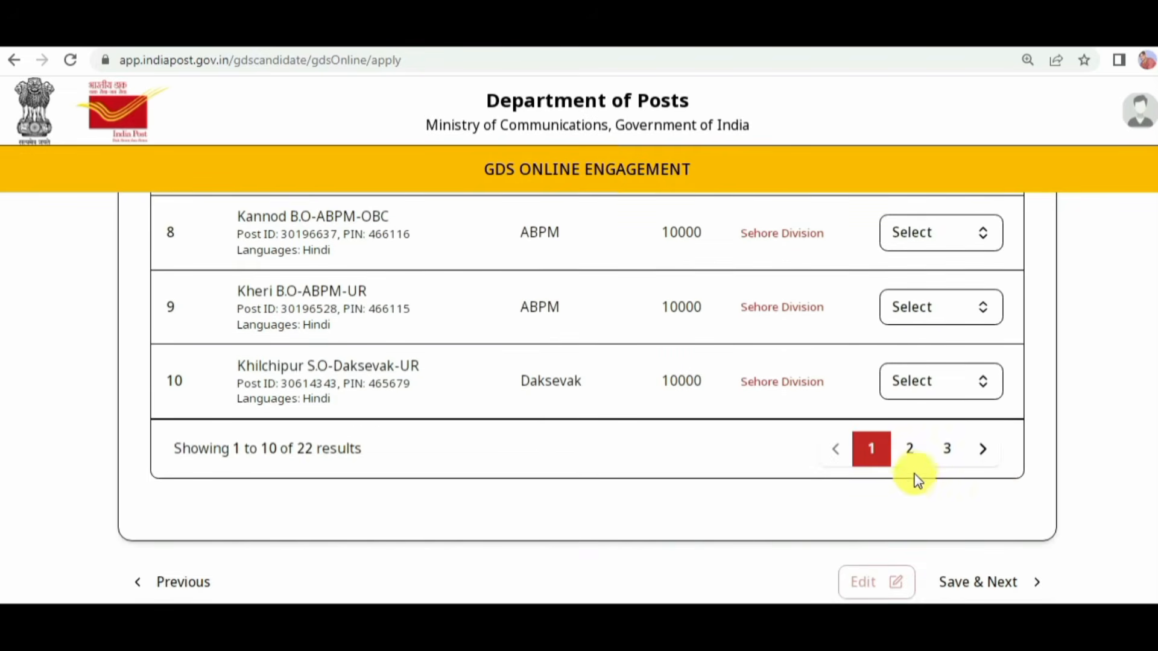
click(909, 449)
scroll(813, 429, up, 3)
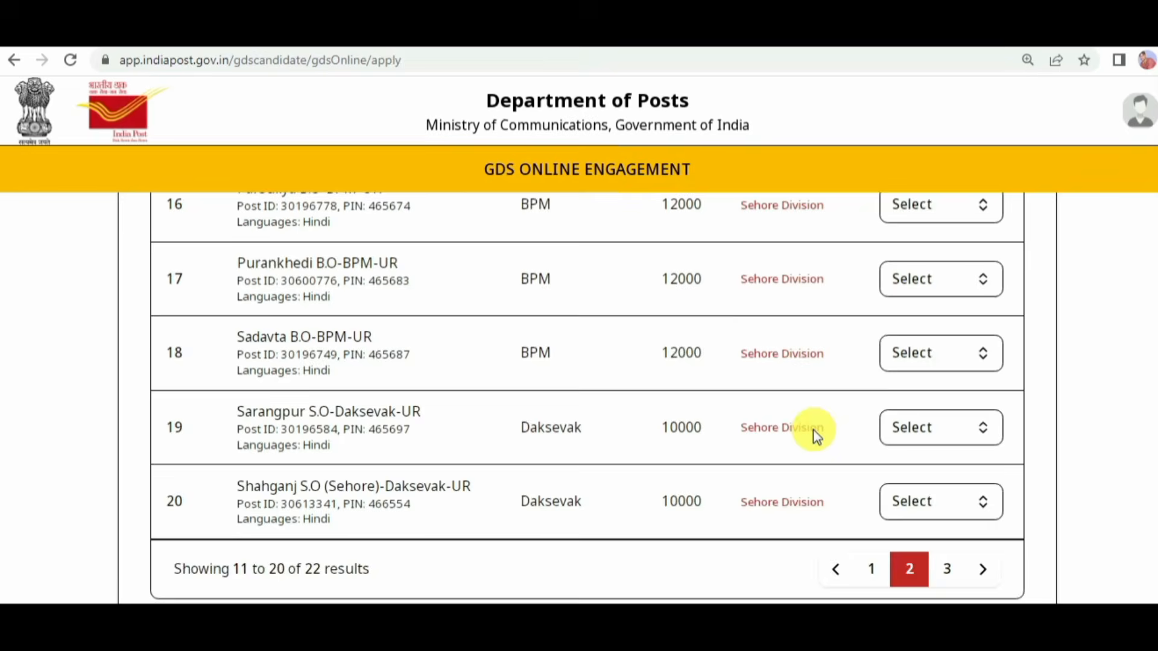
scroll(476, 331, up, 3)
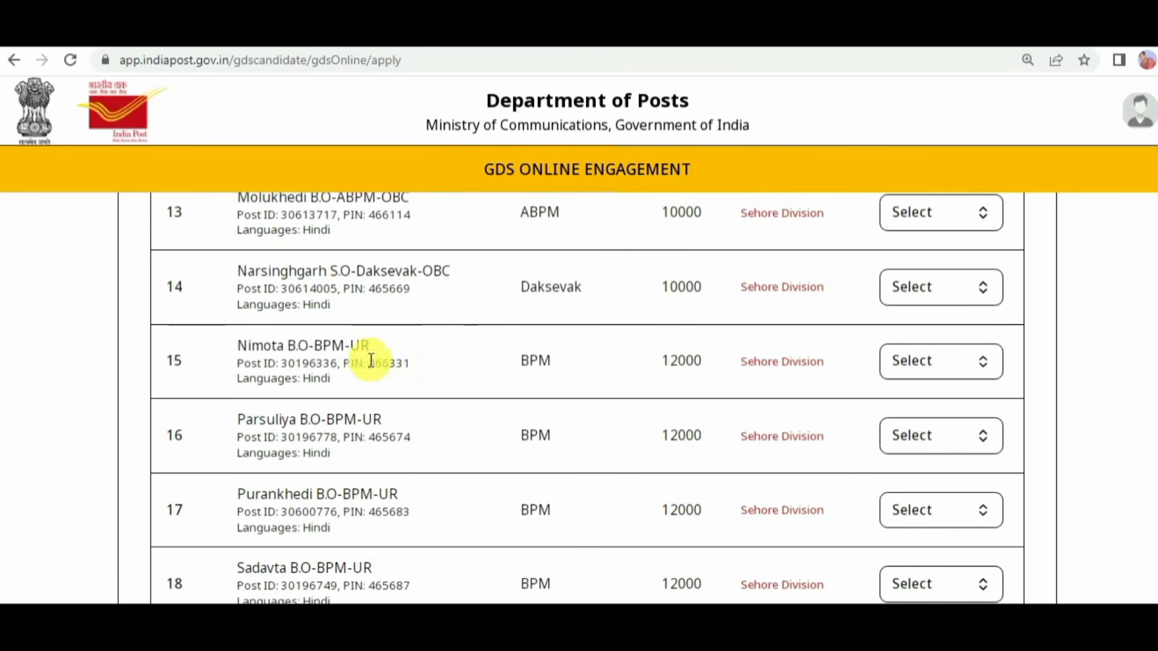
scroll(422, 371, up, 1)
scroll(434, 367, up, 2)
scroll(398, 313, up, 1)
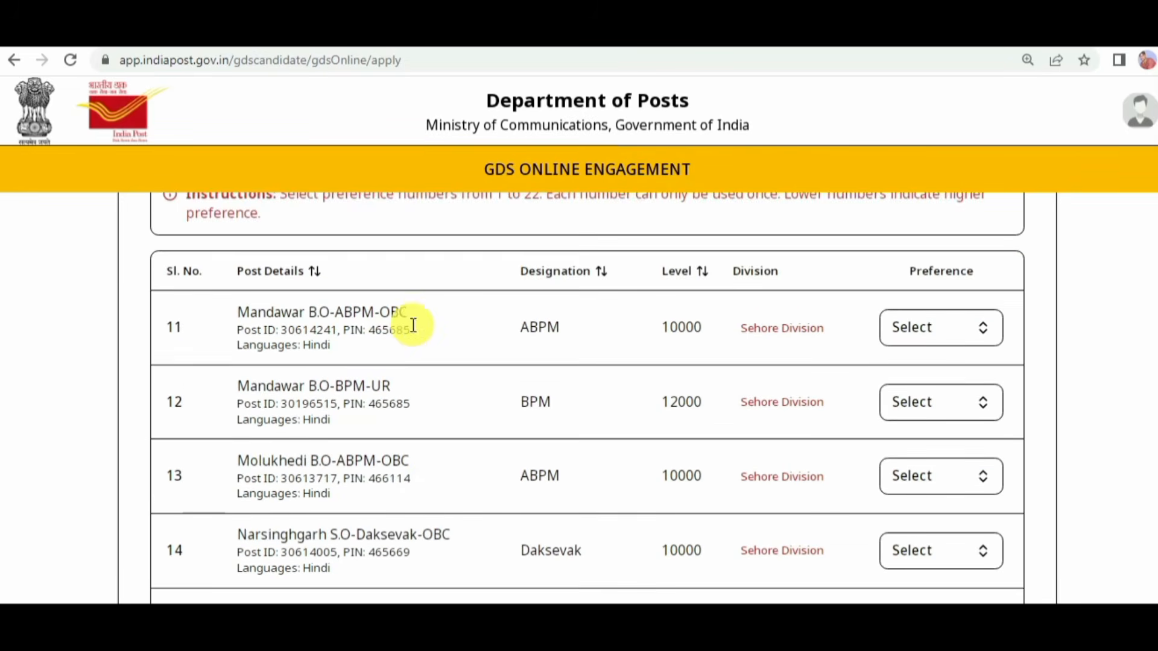
scroll(408, 326, down, 2)
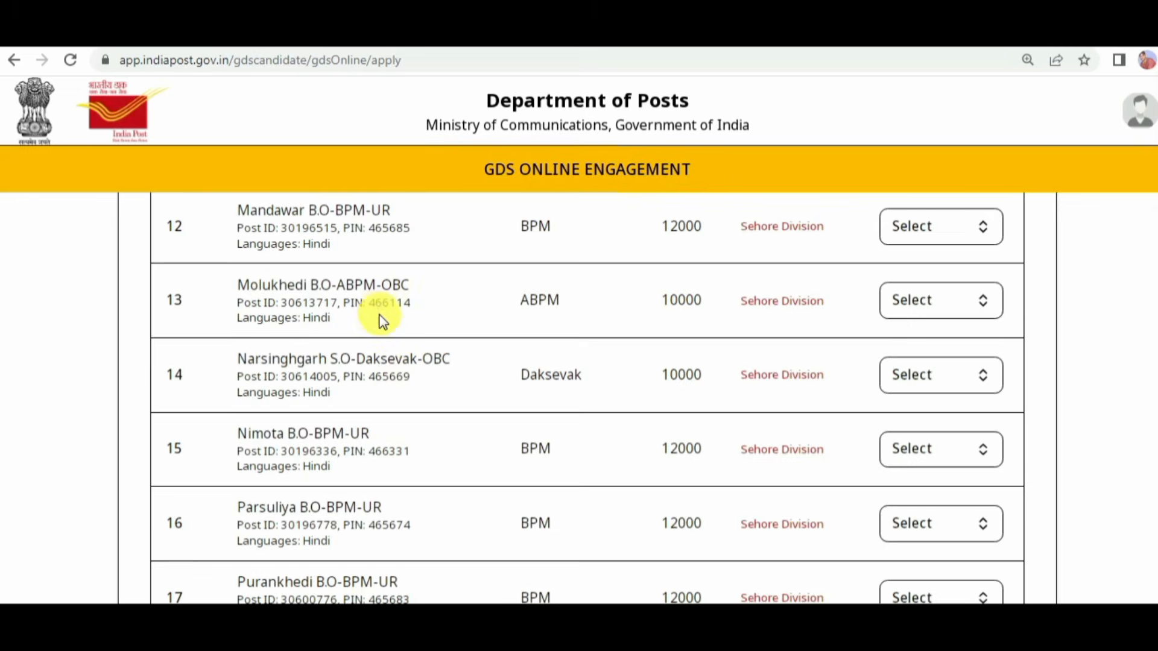
right_click(402, 296)
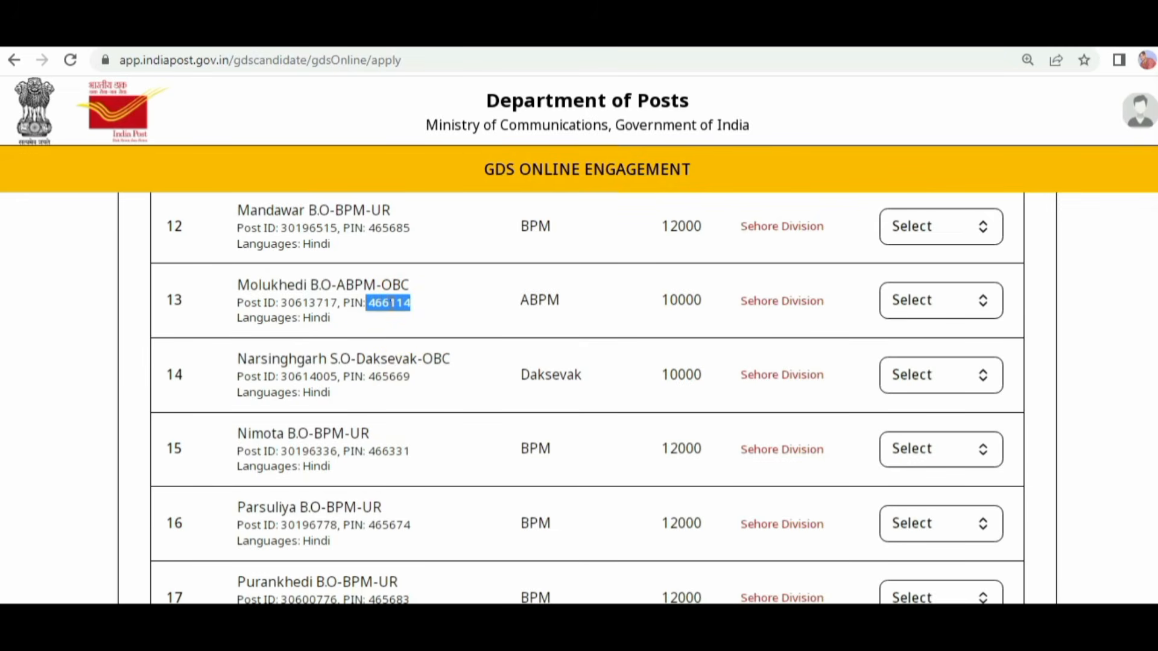
click(923, 307)
click(896, 390)
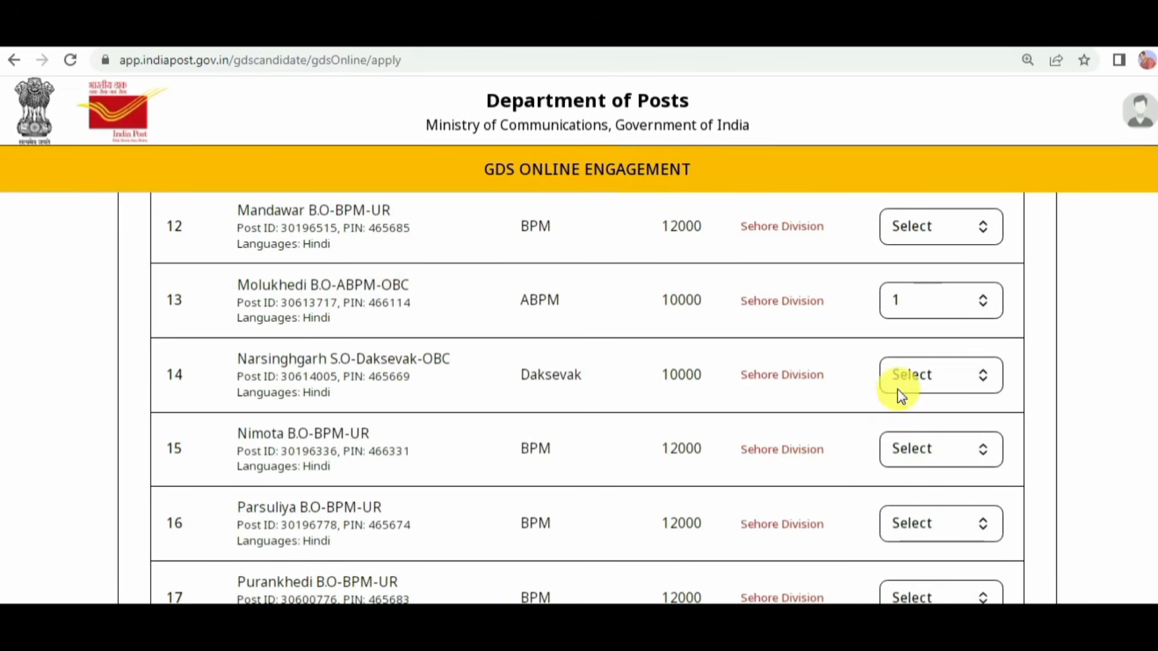
Step: Assign preference 1 to the Kannod B.O-ABPM-OBC post and preference 2 to the Molukhedi B.O-ABPM-OBC post
scroll(951, 408, down, 9)
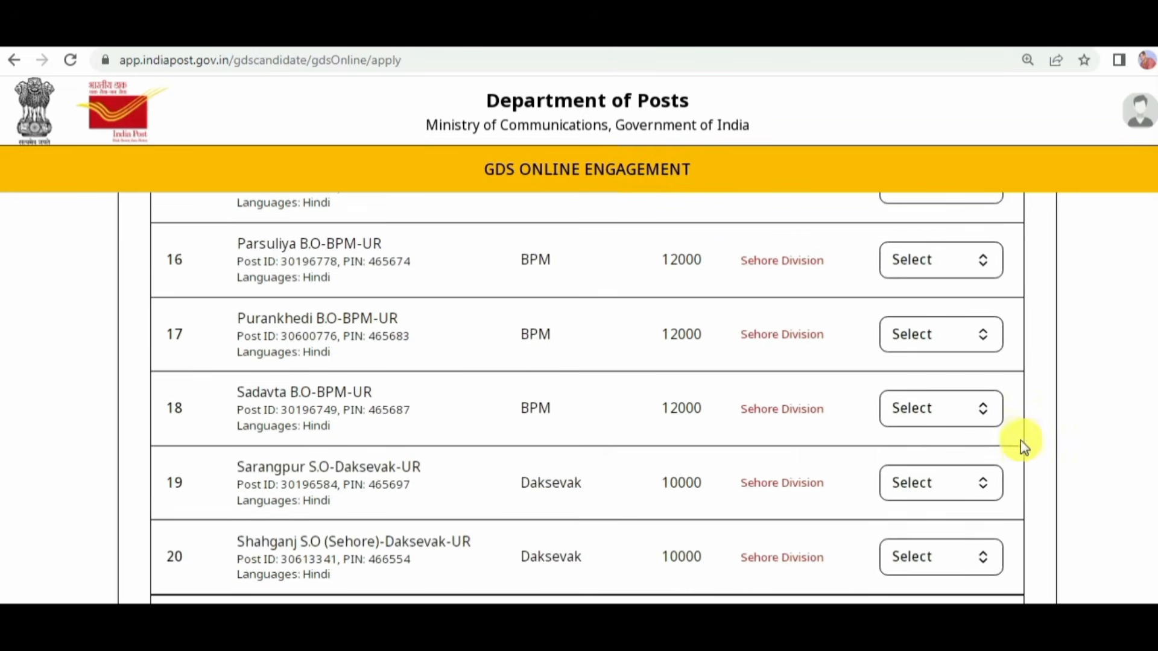
click(856, 343)
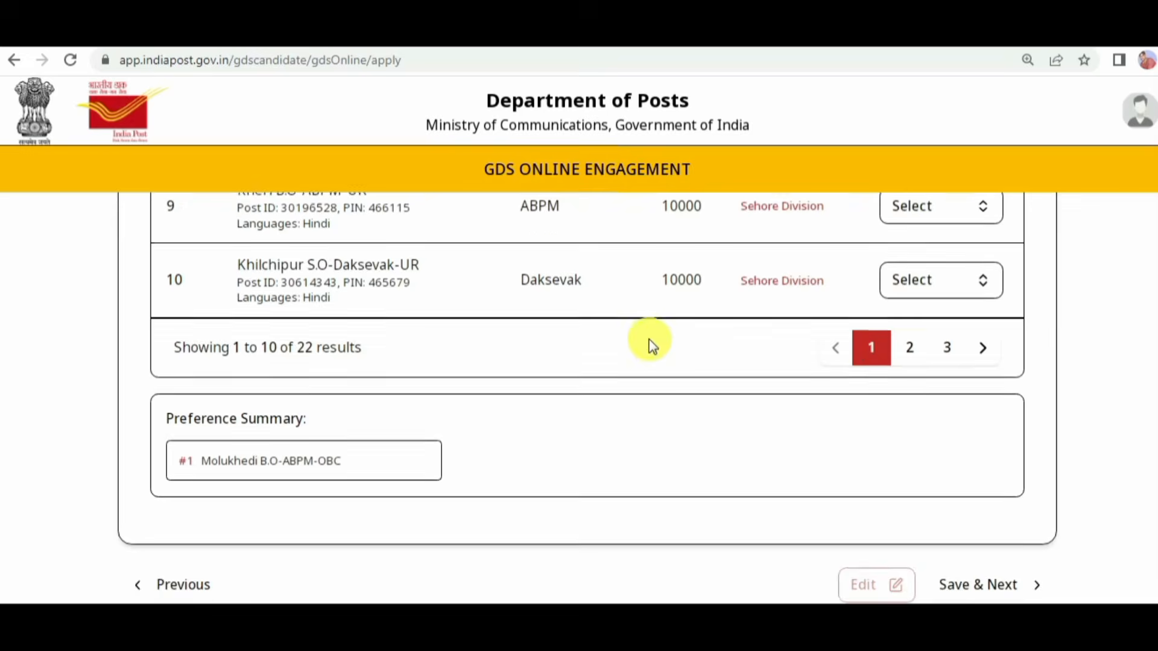
scroll(648, 341, up, 6)
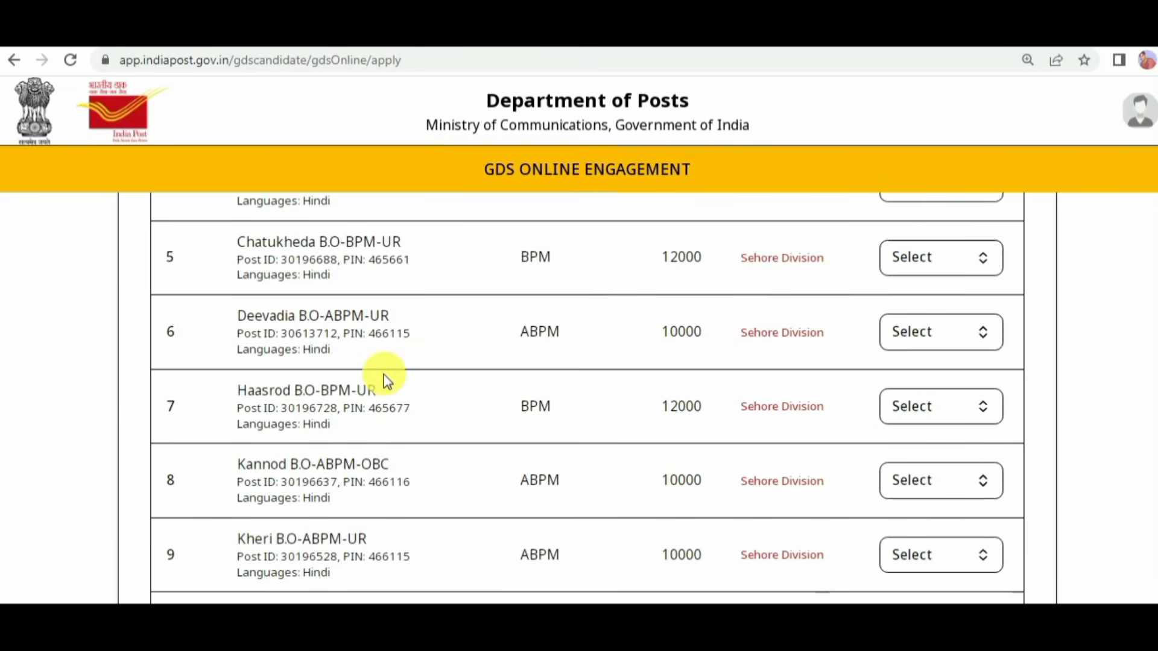
drag(371, 482, 399, 482)
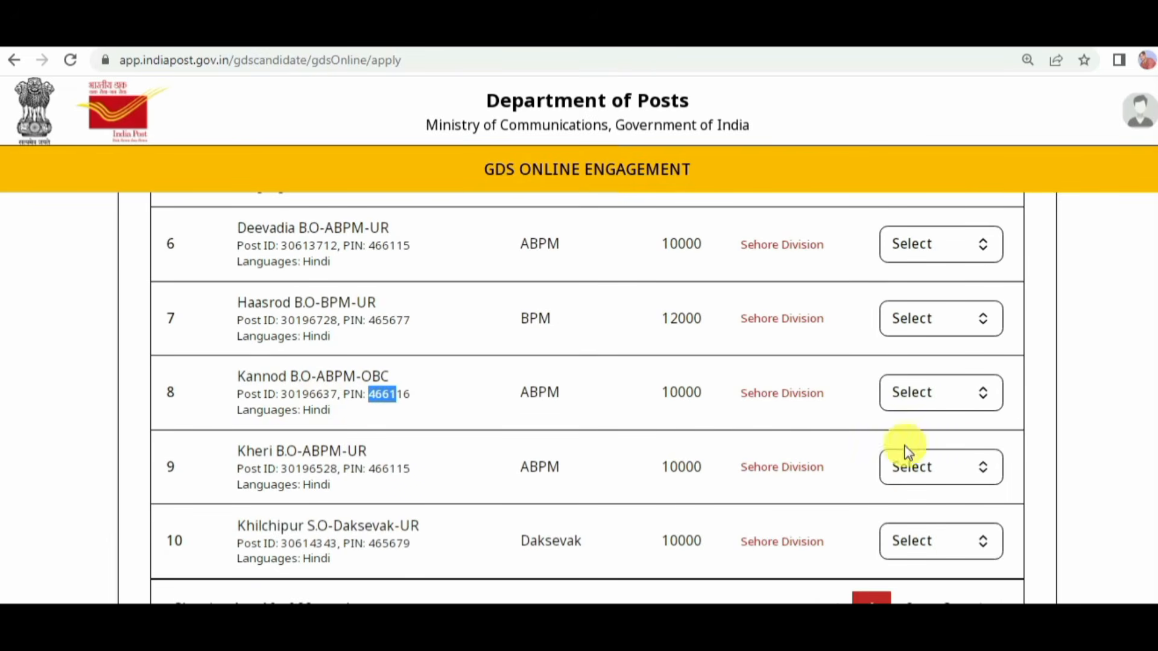
click(946, 403)
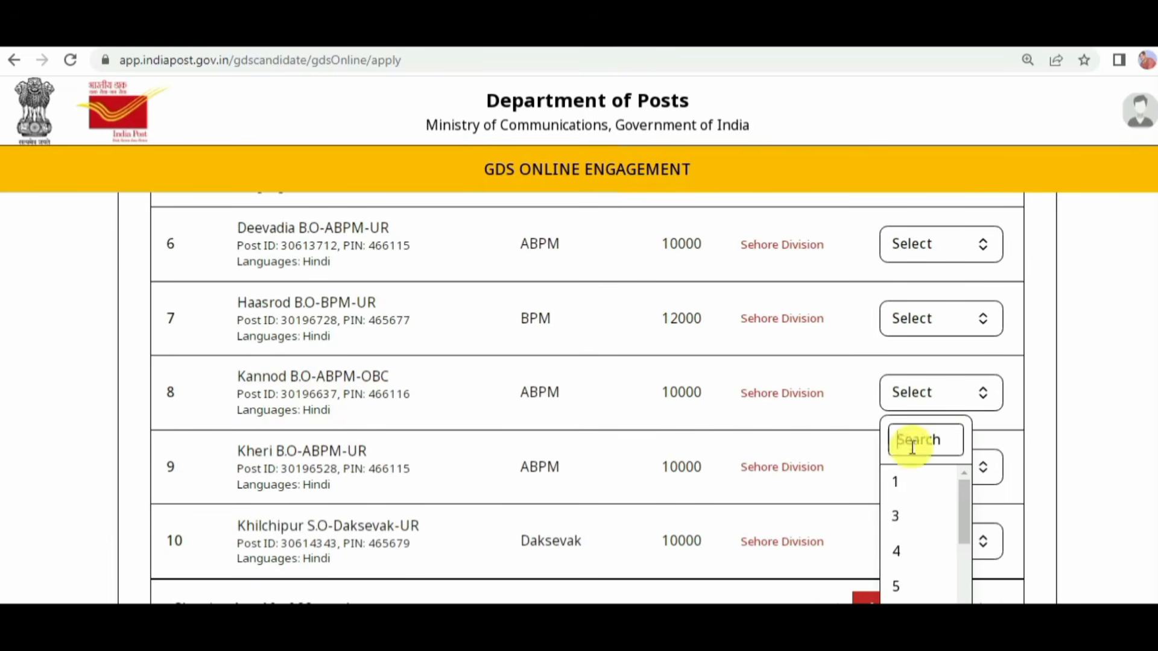
click(900, 484)
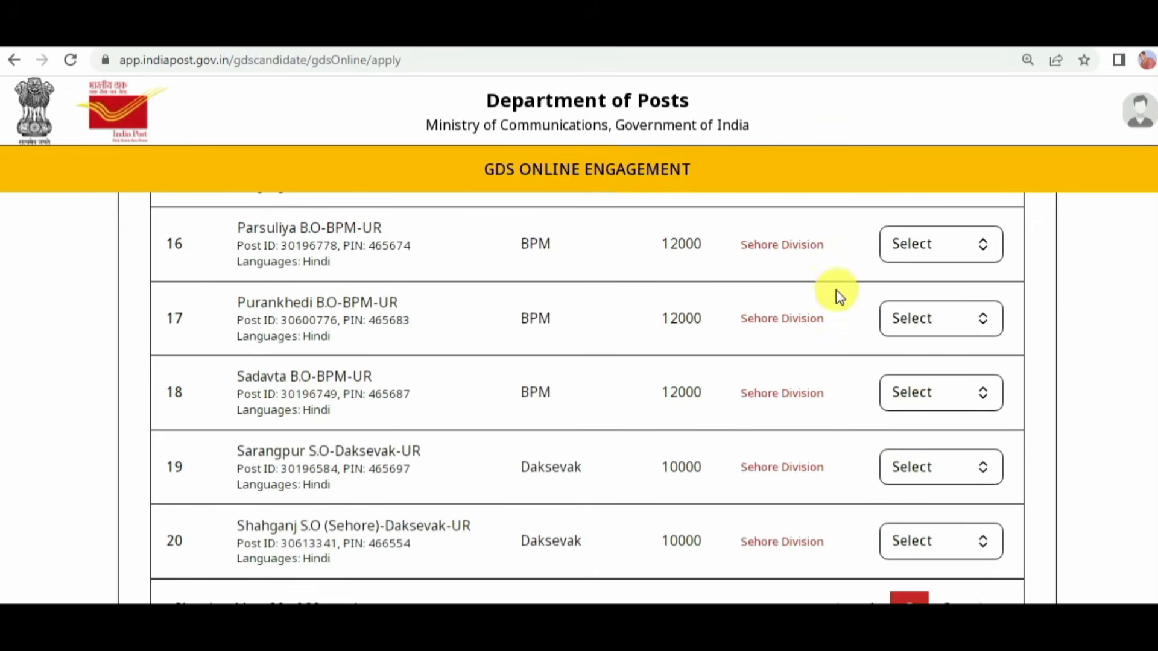
Step: Check the Molukhedi B.O post on the second results page, and assign preference 3 to the Deevadia B.O-ABPM-UR post on the first page
scroll(834, 297, up, 2)
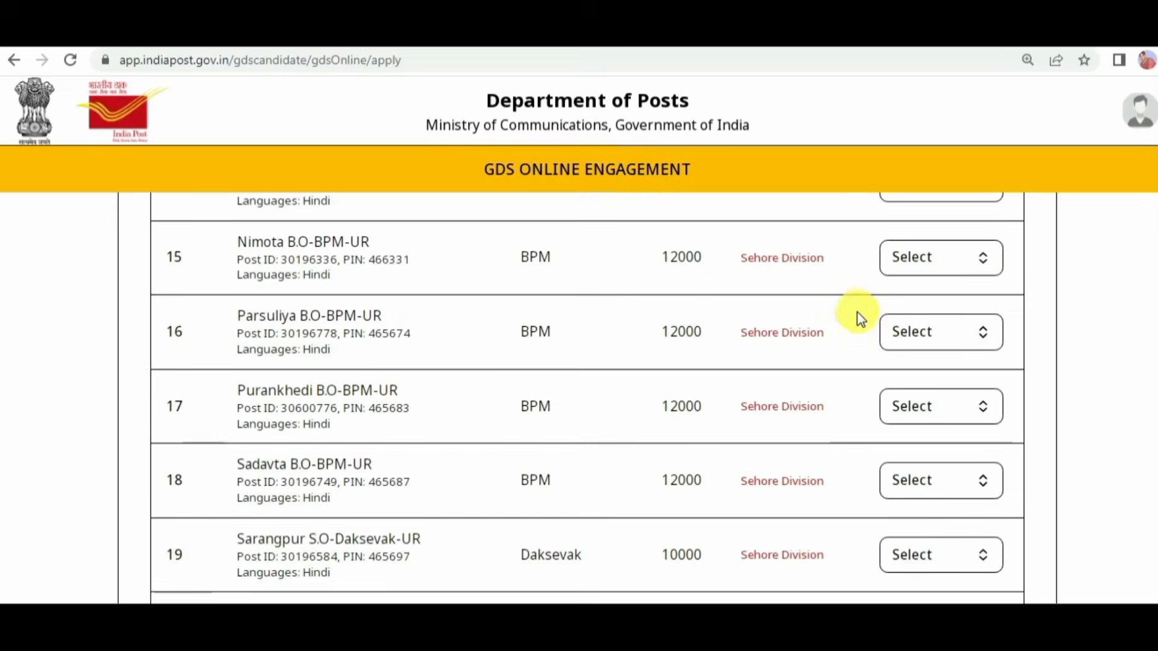
scroll(884, 306, up, 2)
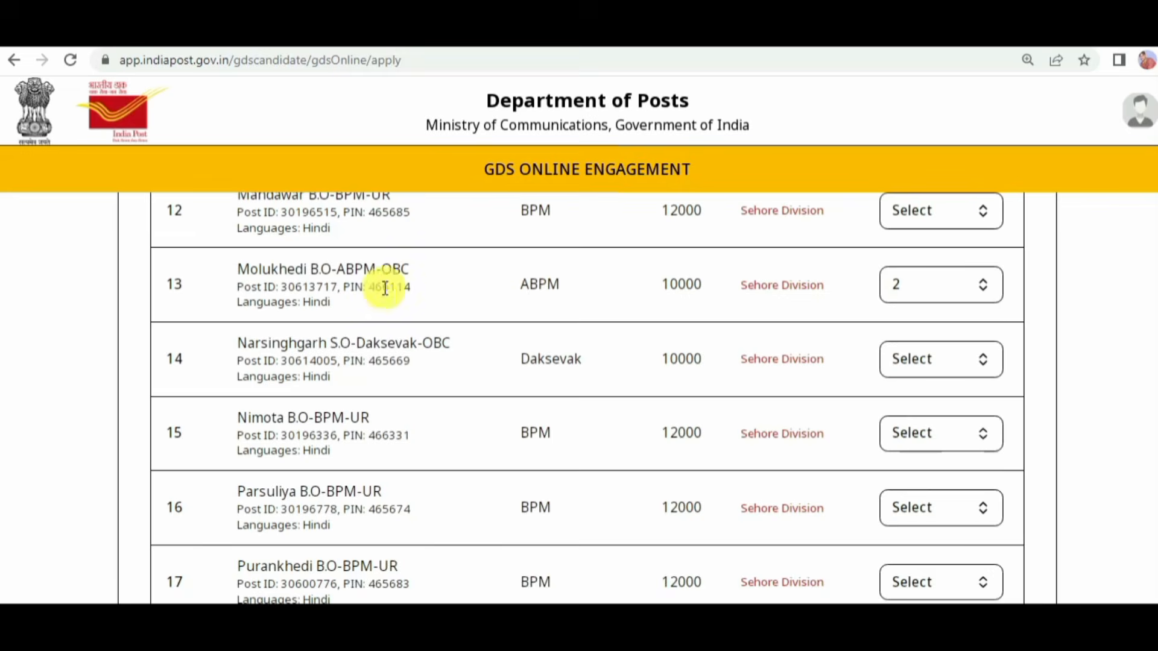
drag(382, 288, 427, 294)
scroll(855, 428, down, 5)
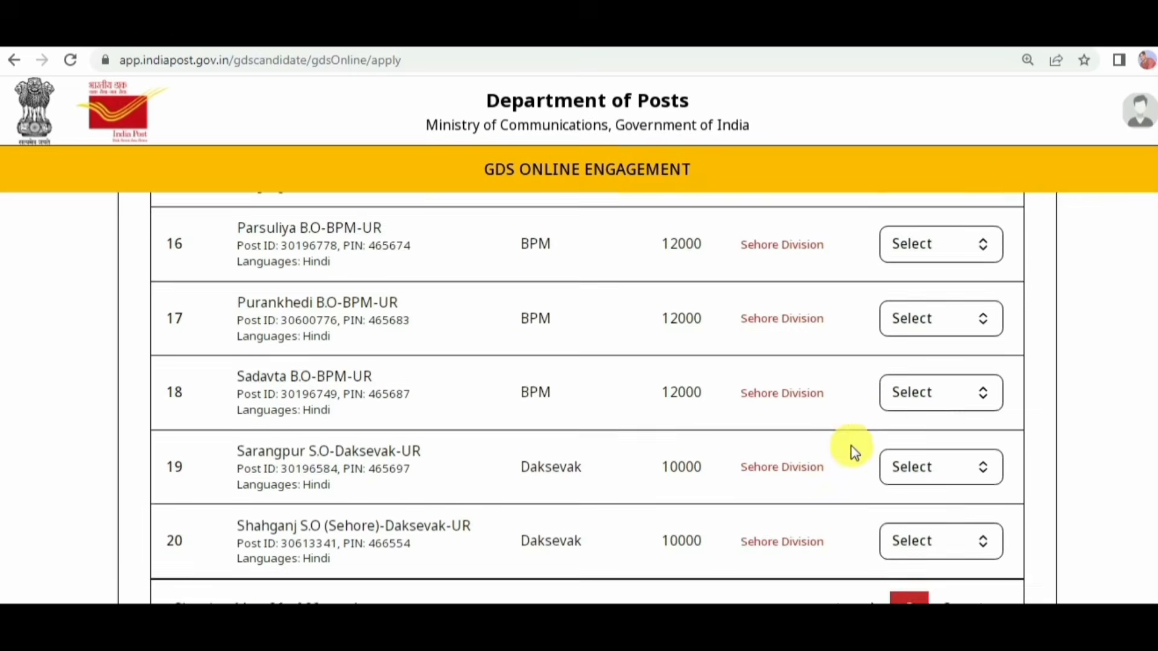
click(872, 522)
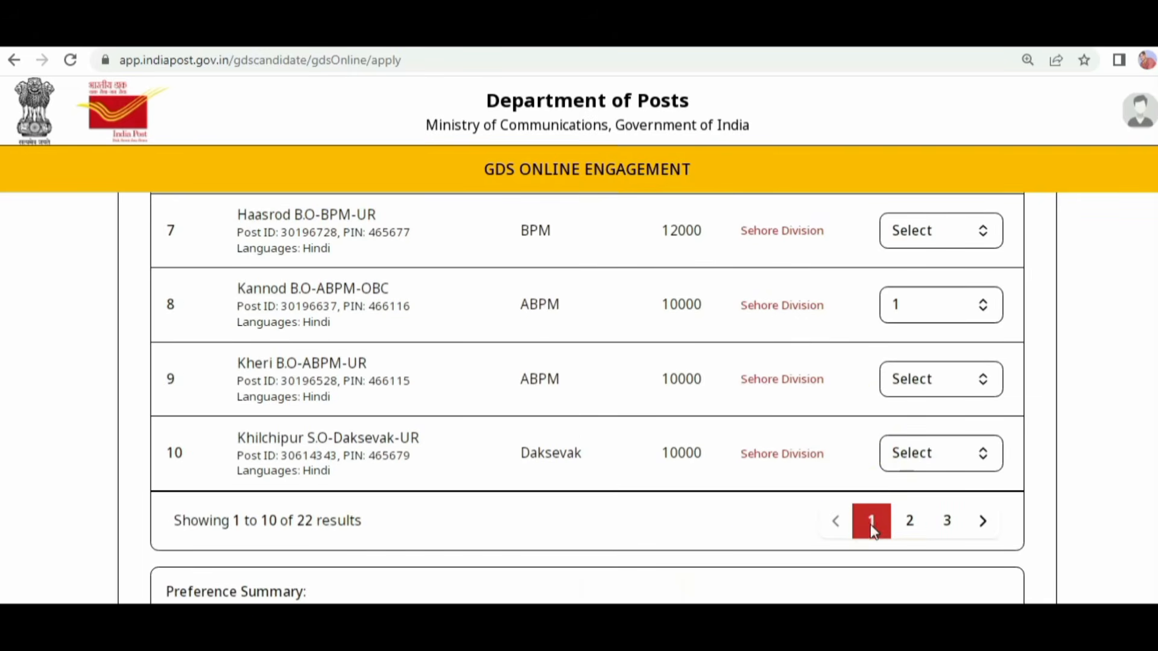
scroll(445, 377, up, 3)
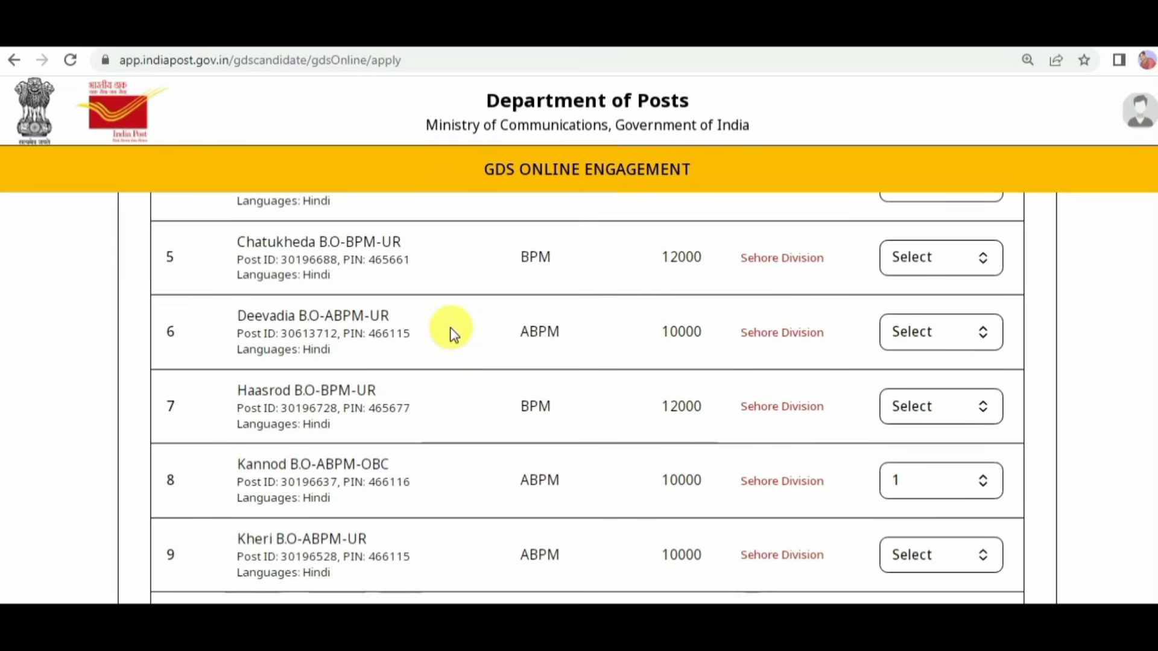
click(938, 333)
click(897, 422)
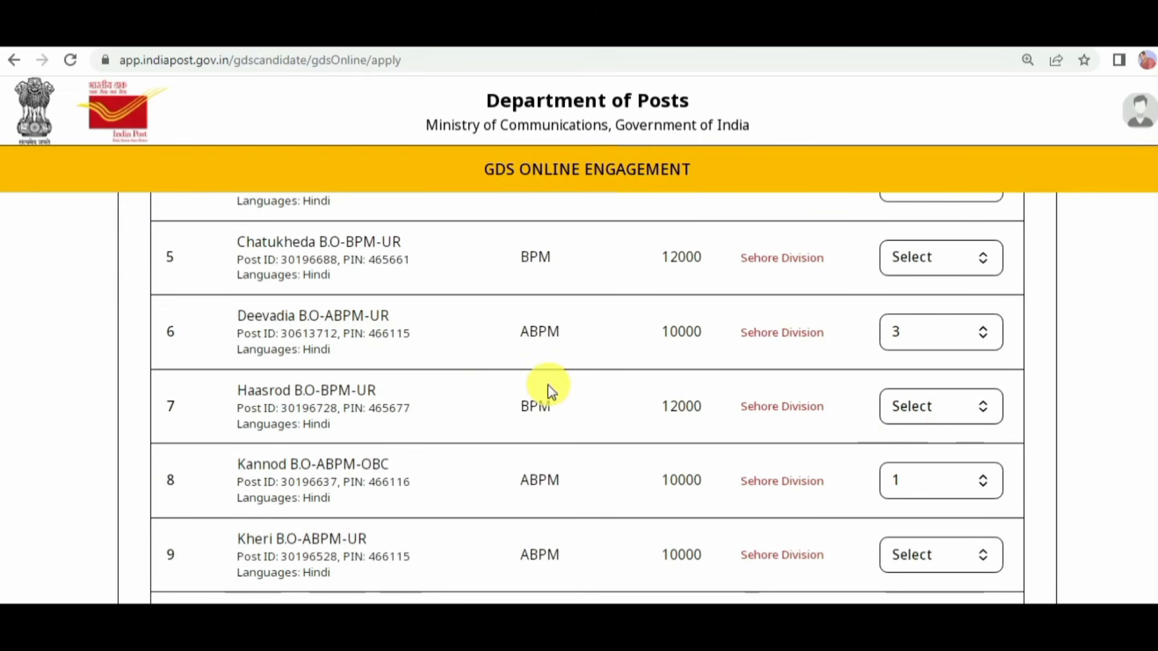
Step: Assign preference 4 to the Kheri B.O-ABPM-UR post on the first results page
scroll(462, 361, down, 3)
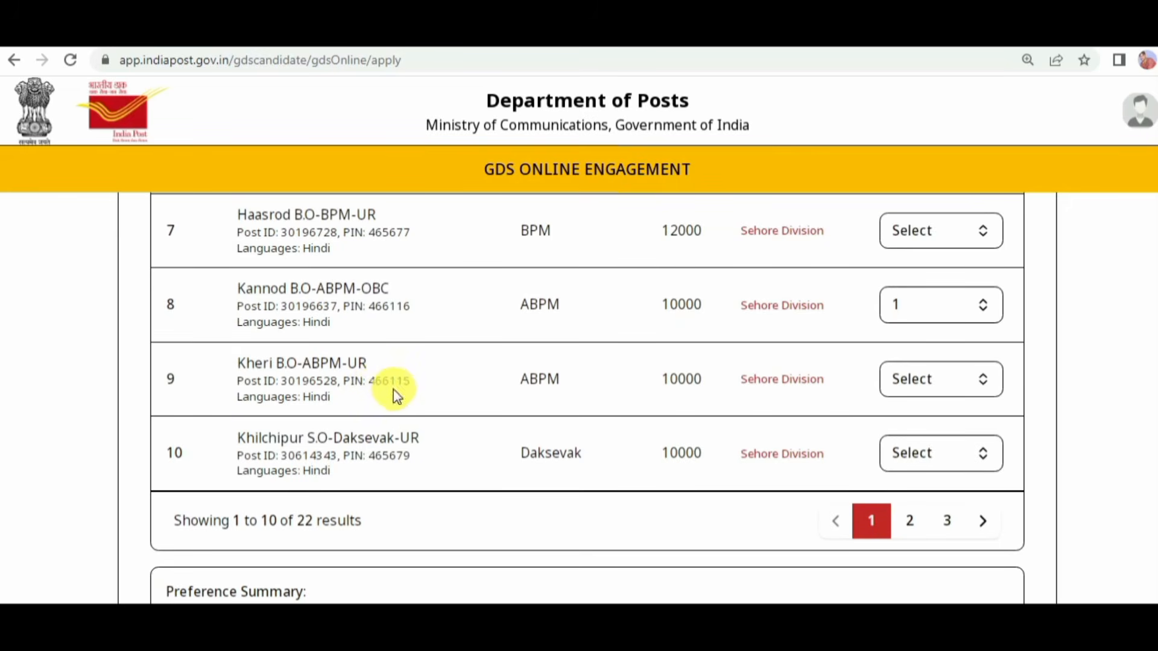
drag(375, 381, 416, 387)
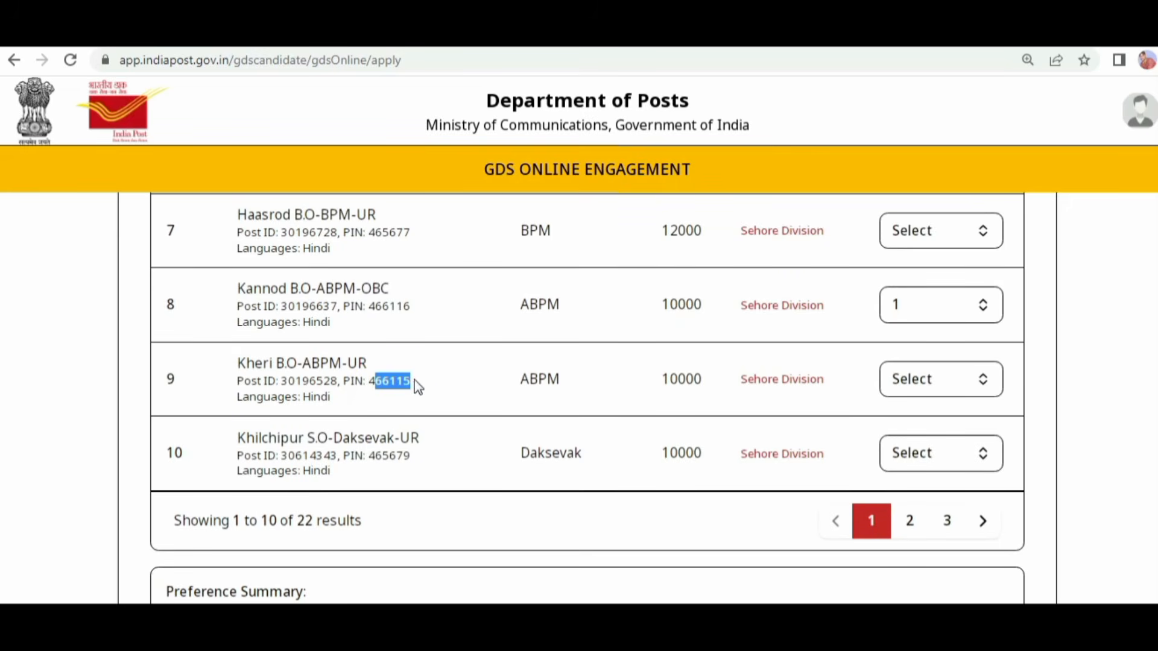
click(939, 385)
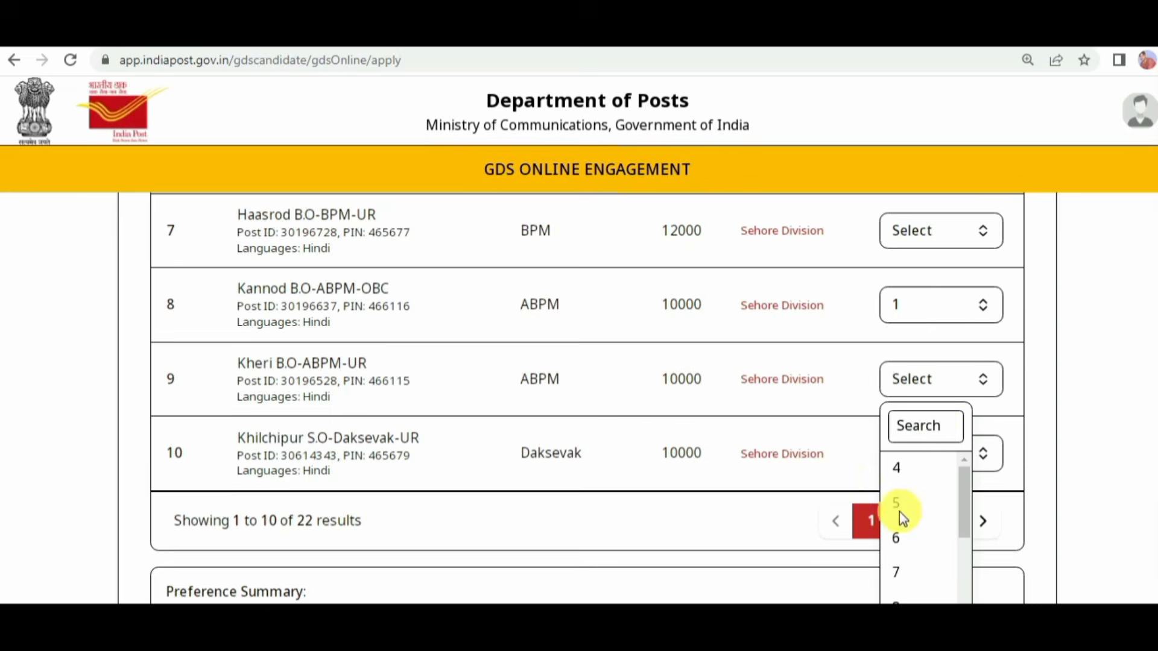
click(902, 469)
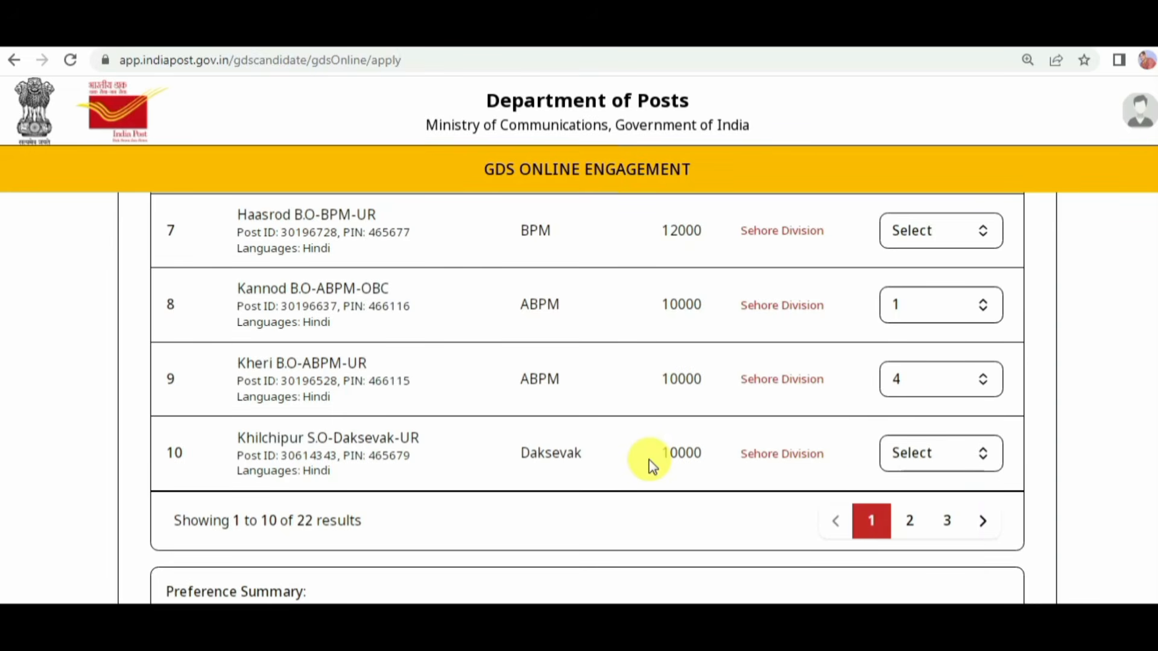
Step: Compare the postal PIN codes and designations of the Haasrod, Chatukheda, Deevadia and Khilchipur posts on the first results page
scroll(410, 434, up, 3)
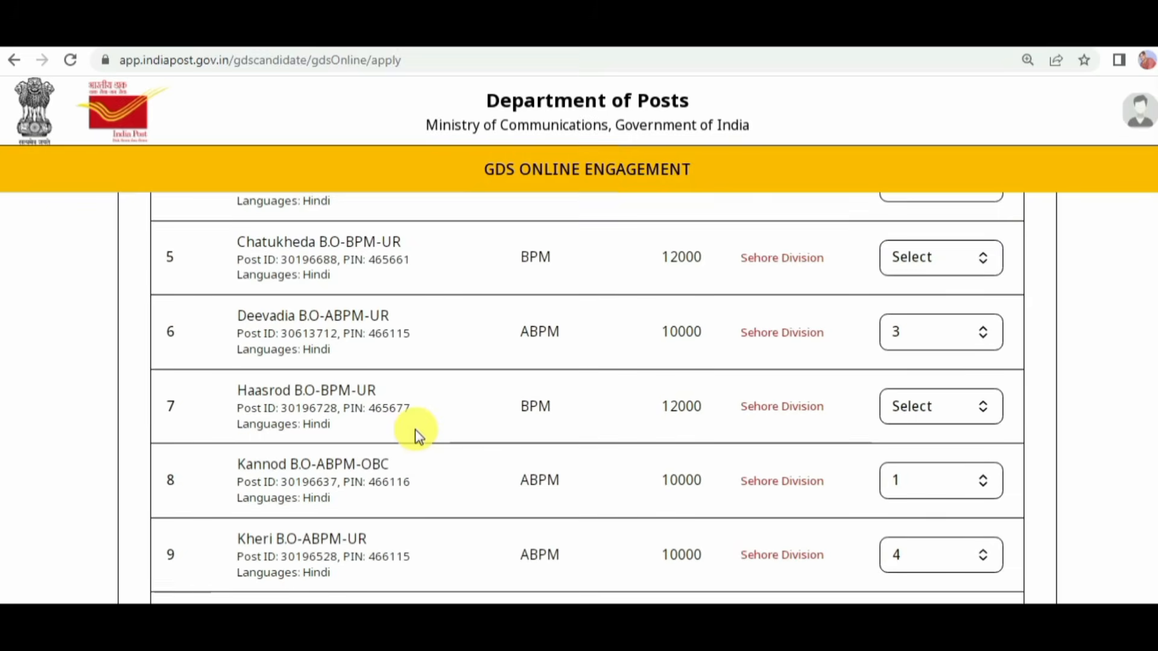
double_click(373, 410)
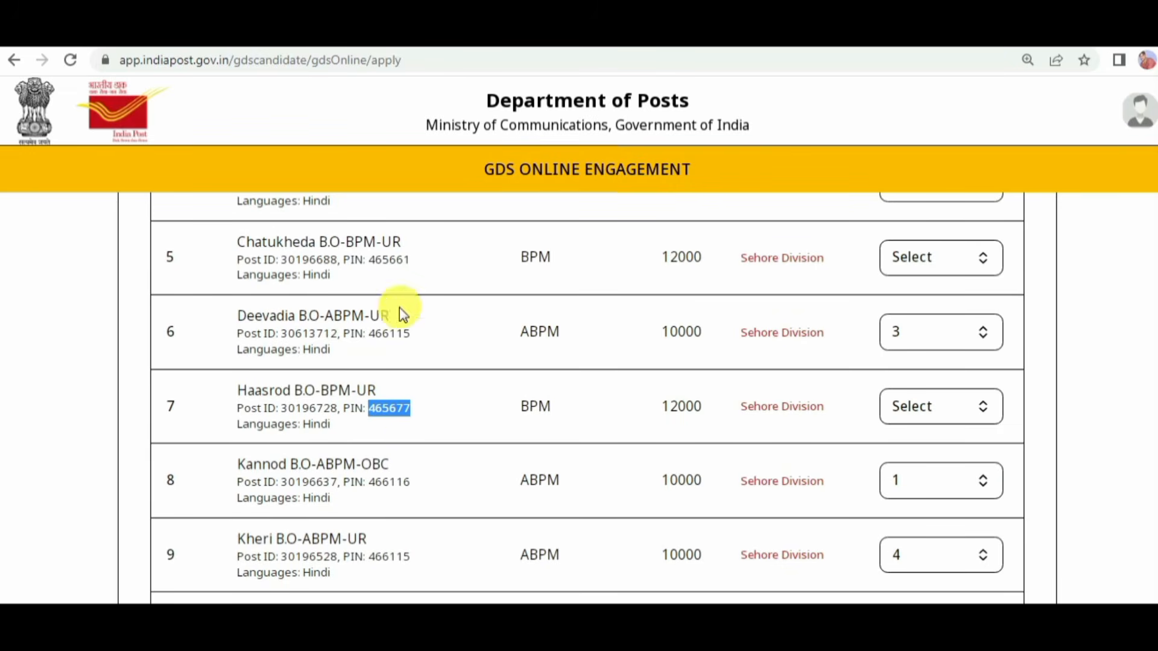
drag(369, 260, 419, 268)
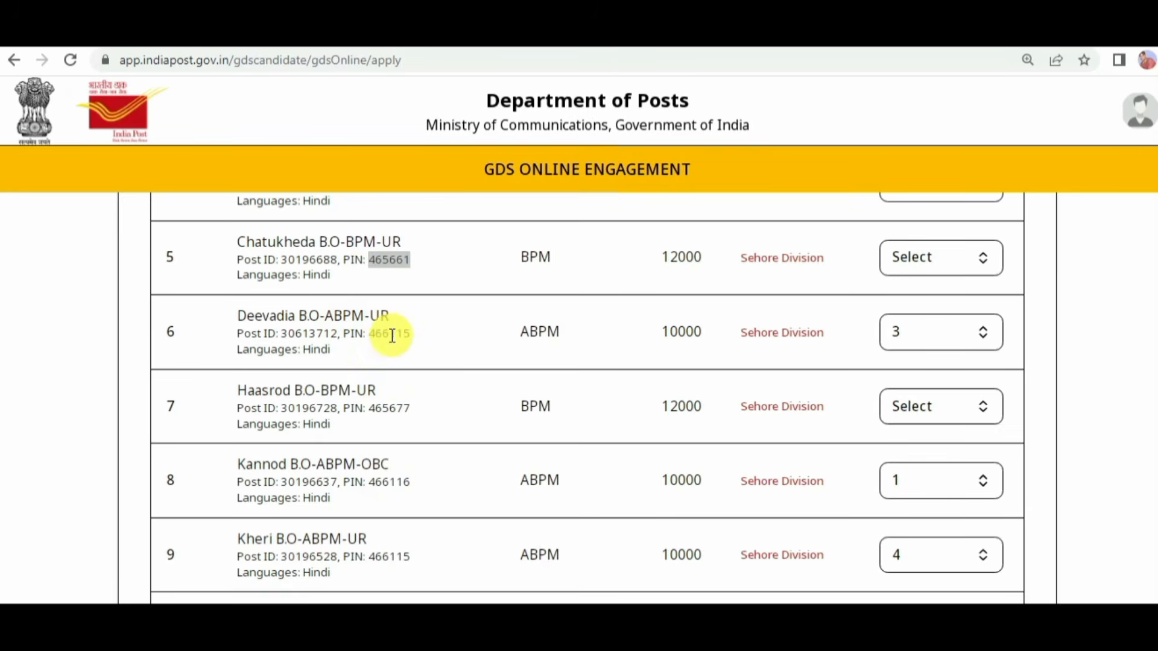
drag(368, 333, 420, 339)
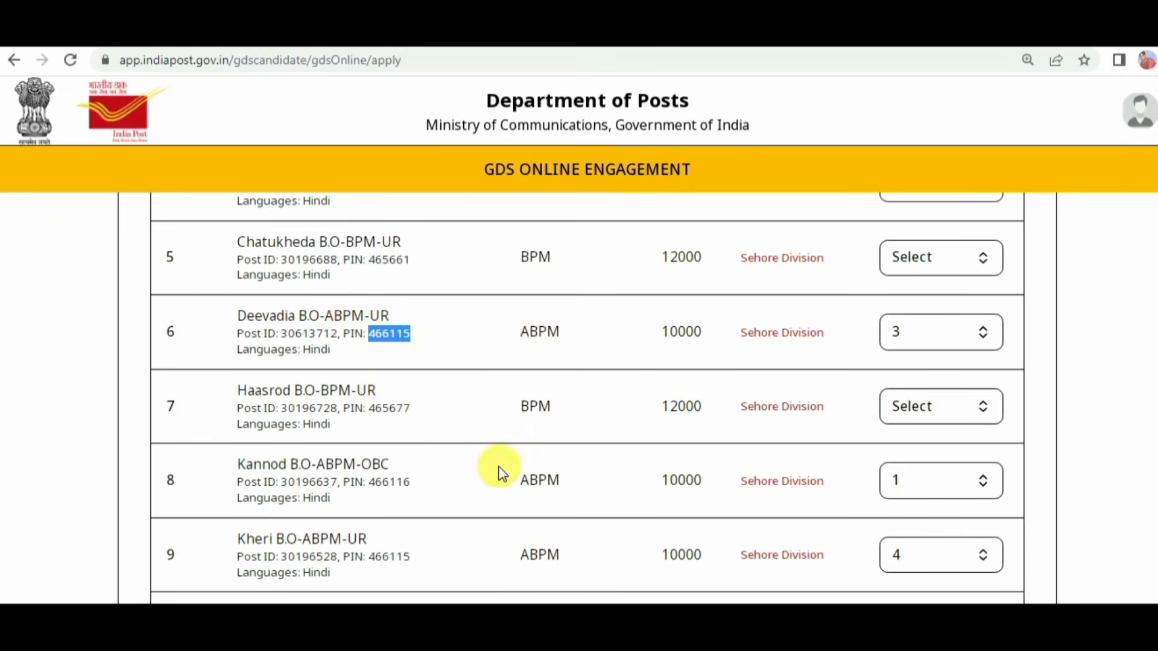
scroll(564, 442, down, 1)
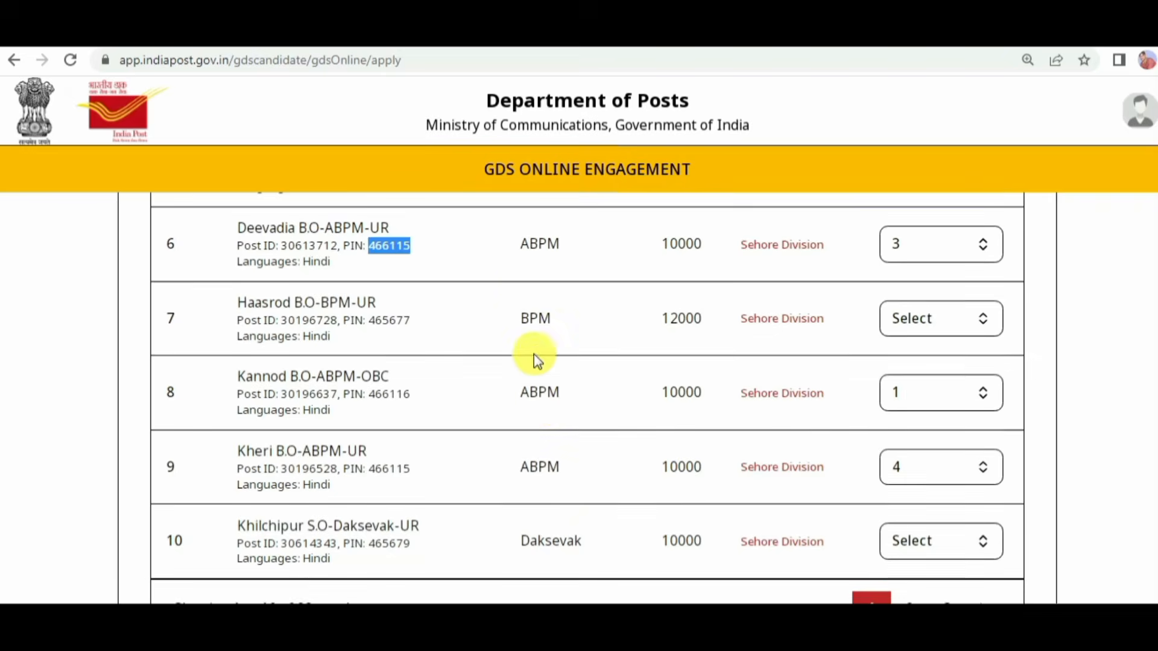
drag(515, 314, 537, 317)
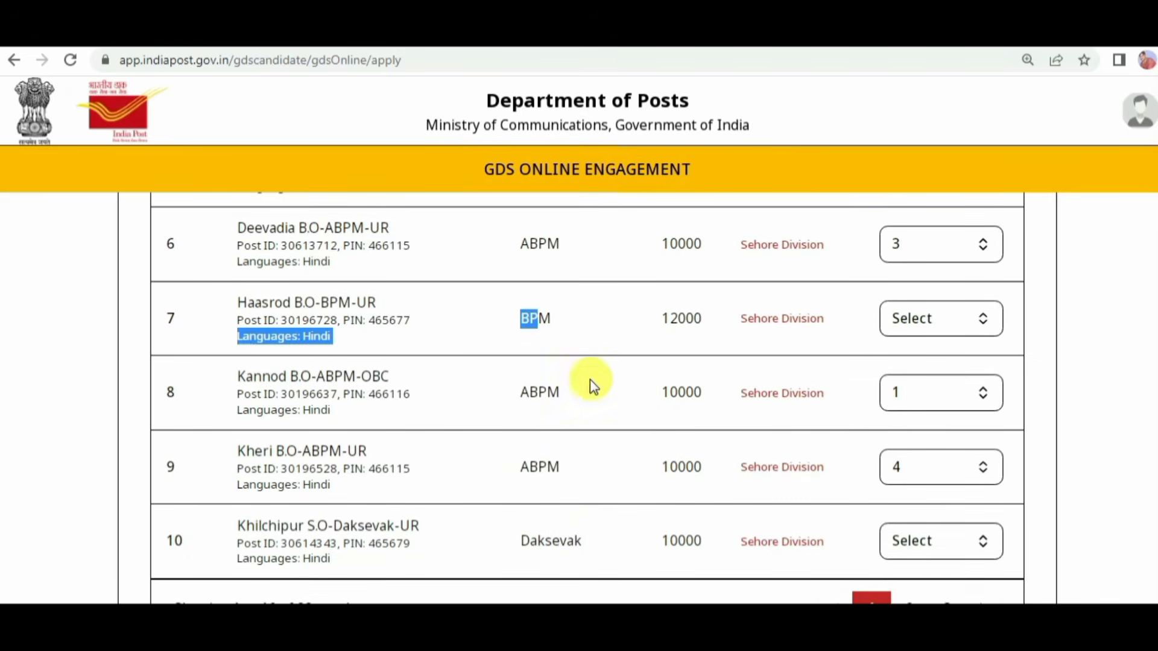
scroll(605, 446, up, 1)
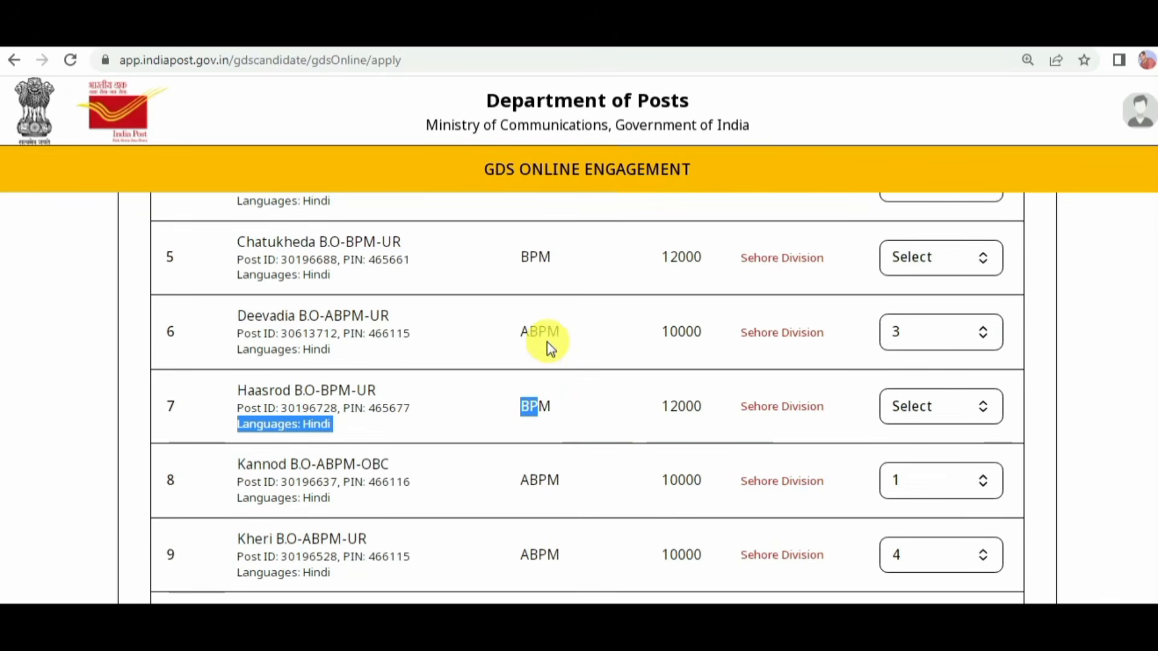
drag(519, 328, 583, 346)
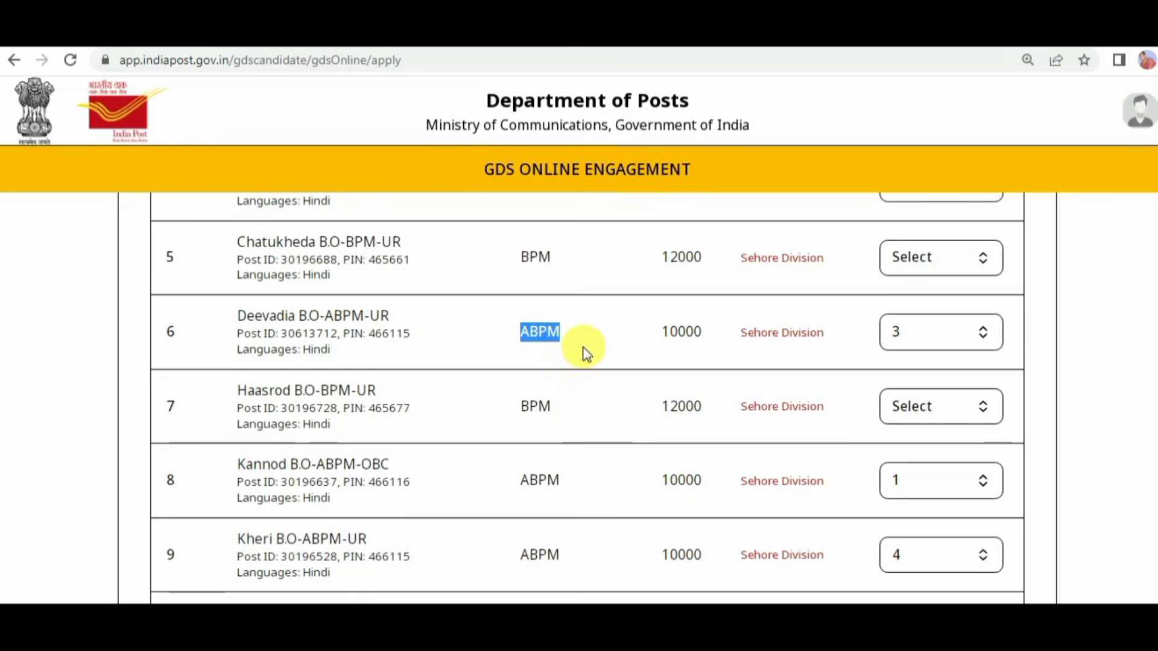
scroll(601, 455, down, 5)
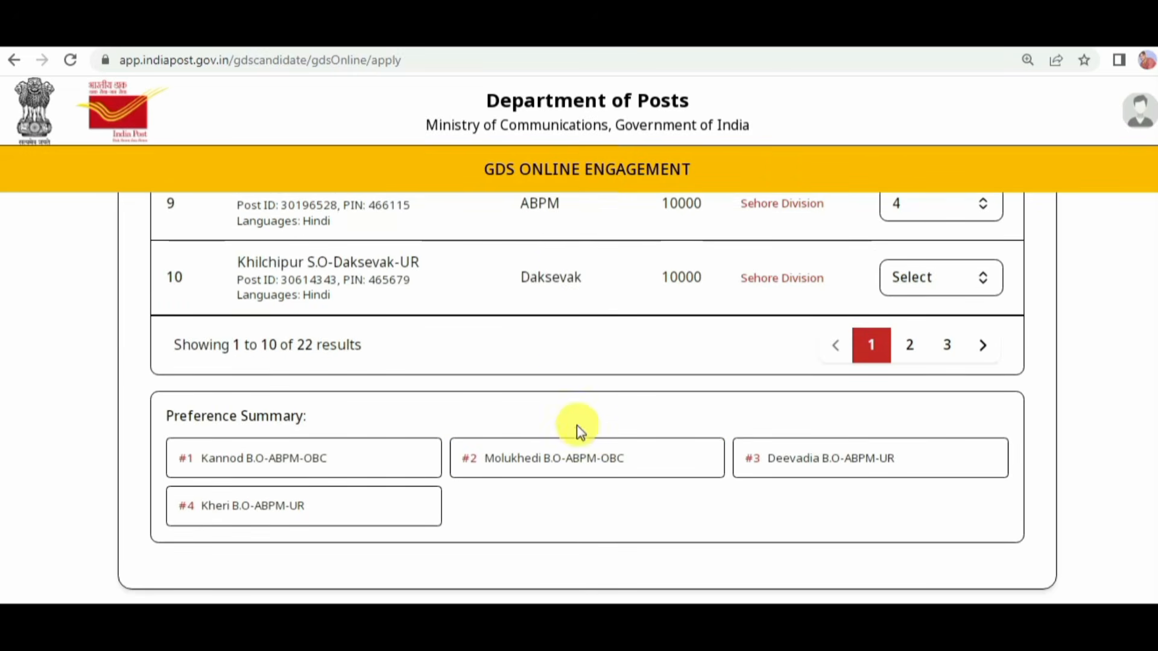
drag(529, 277, 588, 281)
scroll(585, 284, up, 3)
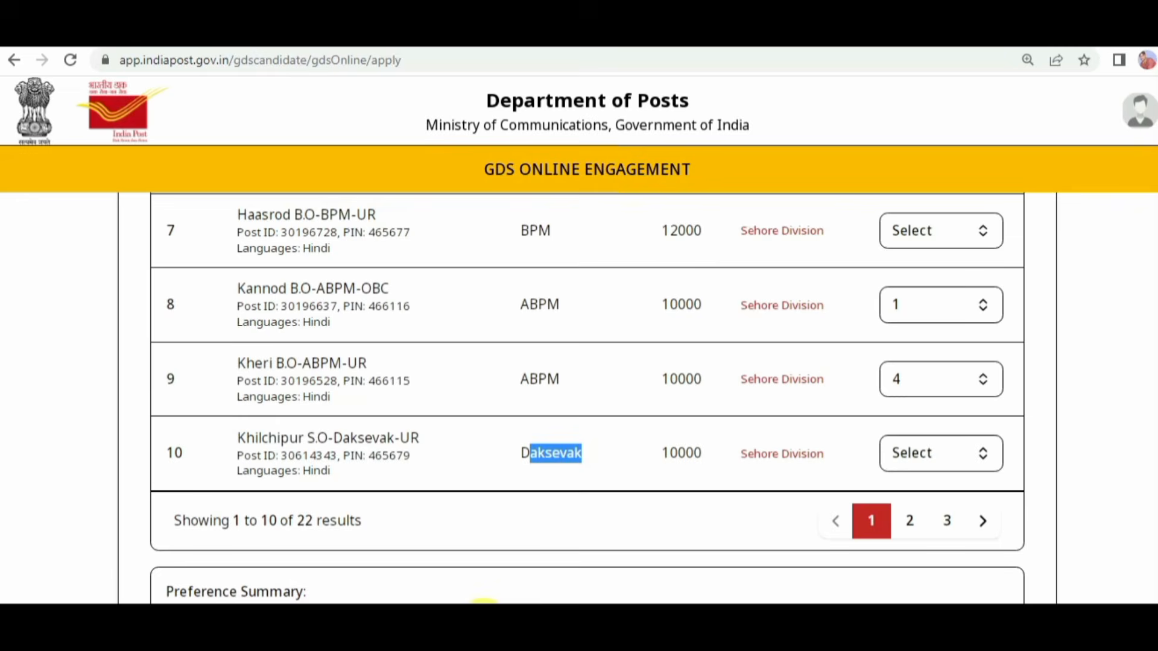
scroll(677, 352, up, 3)
Step: Review the preference numbers assigned to the posts on the second and first results pages
scroll(594, 349, up, 3)
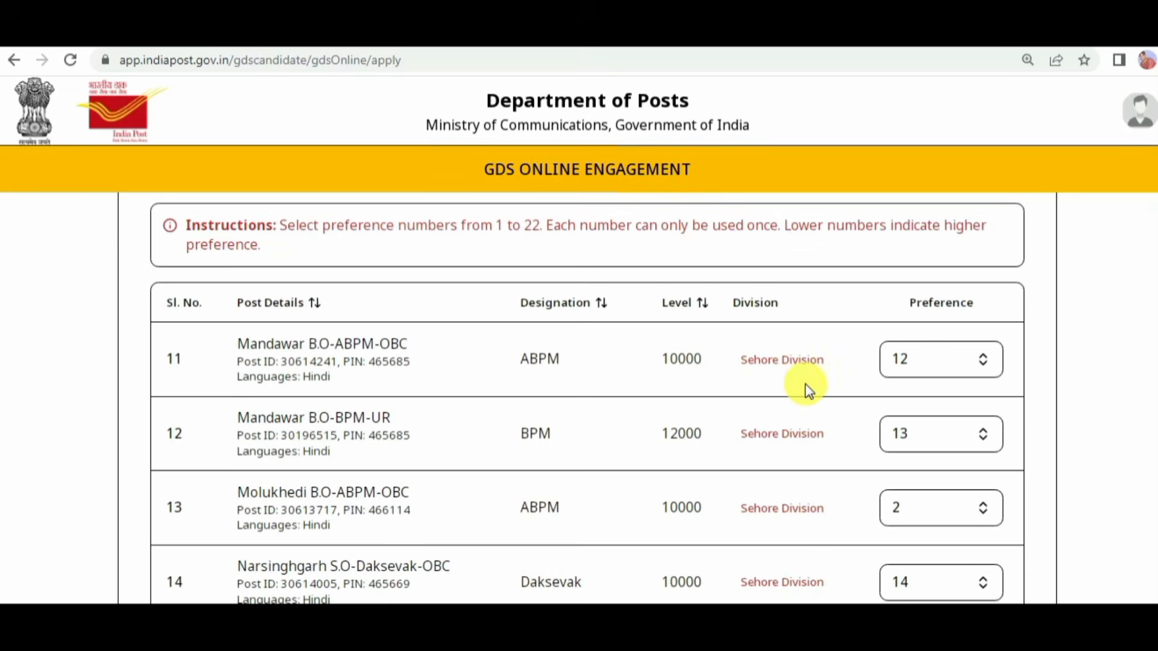
scroll(803, 384, down, 8)
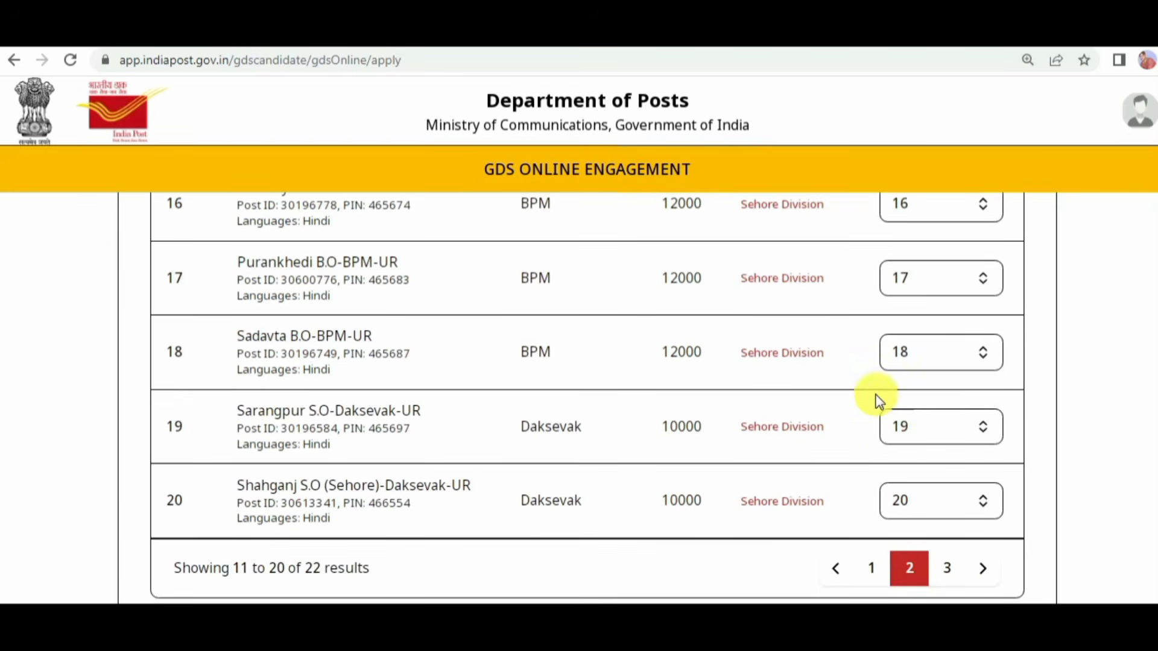
click(872, 569)
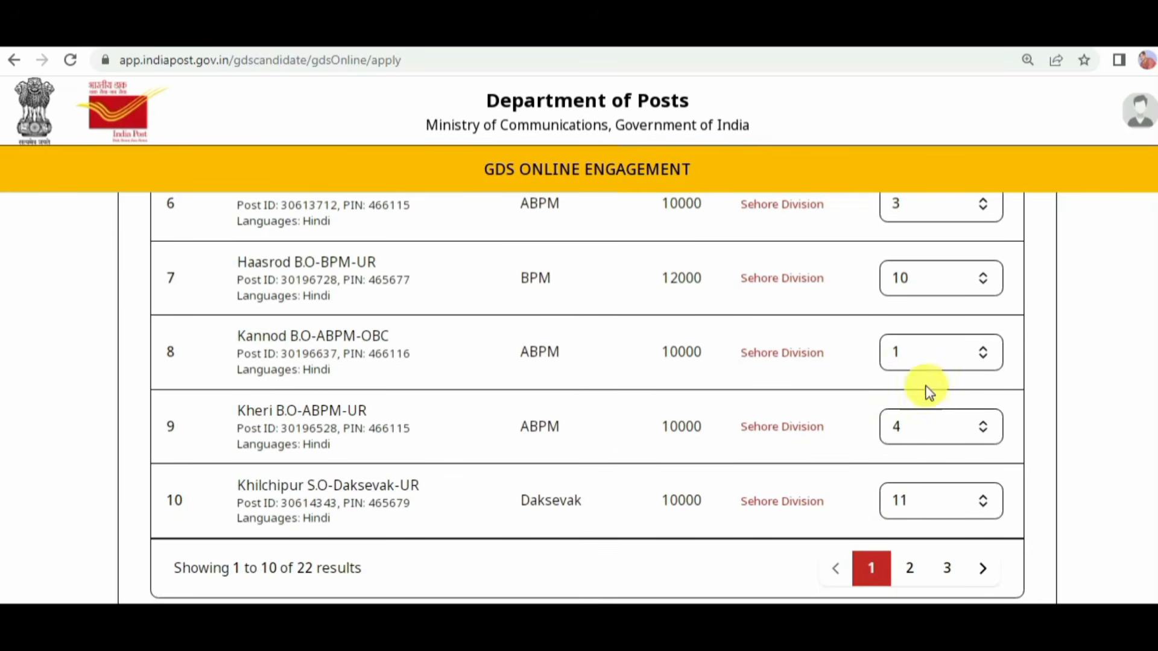
scroll(922, 356, up, 3)
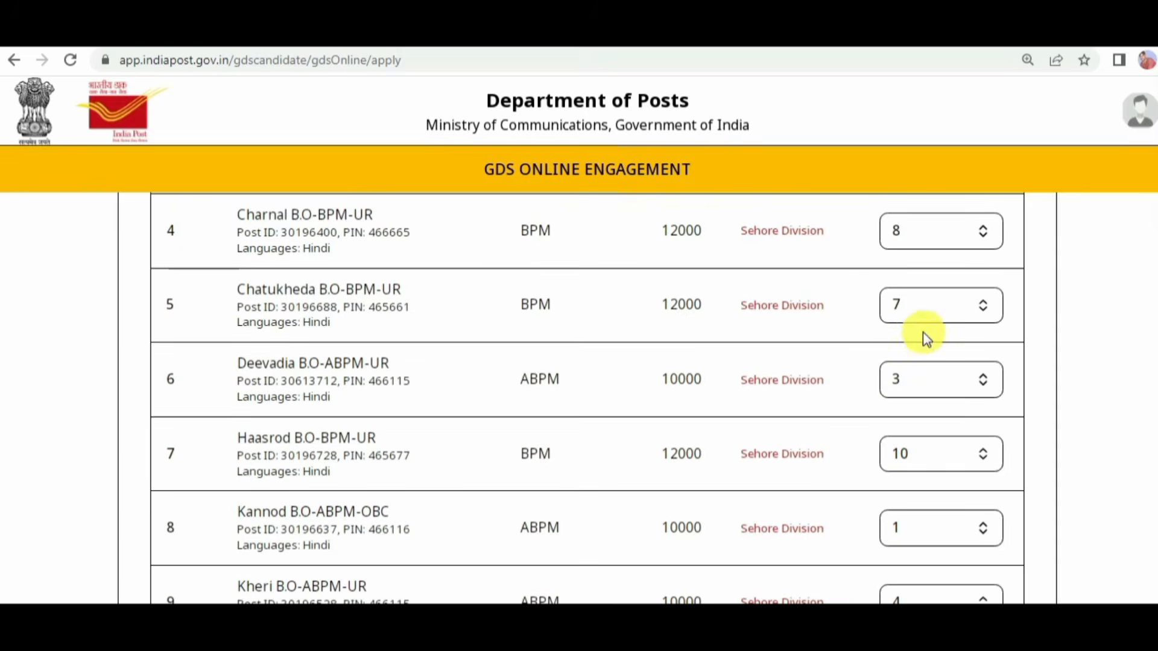
scroll(907, 361, up, 1)
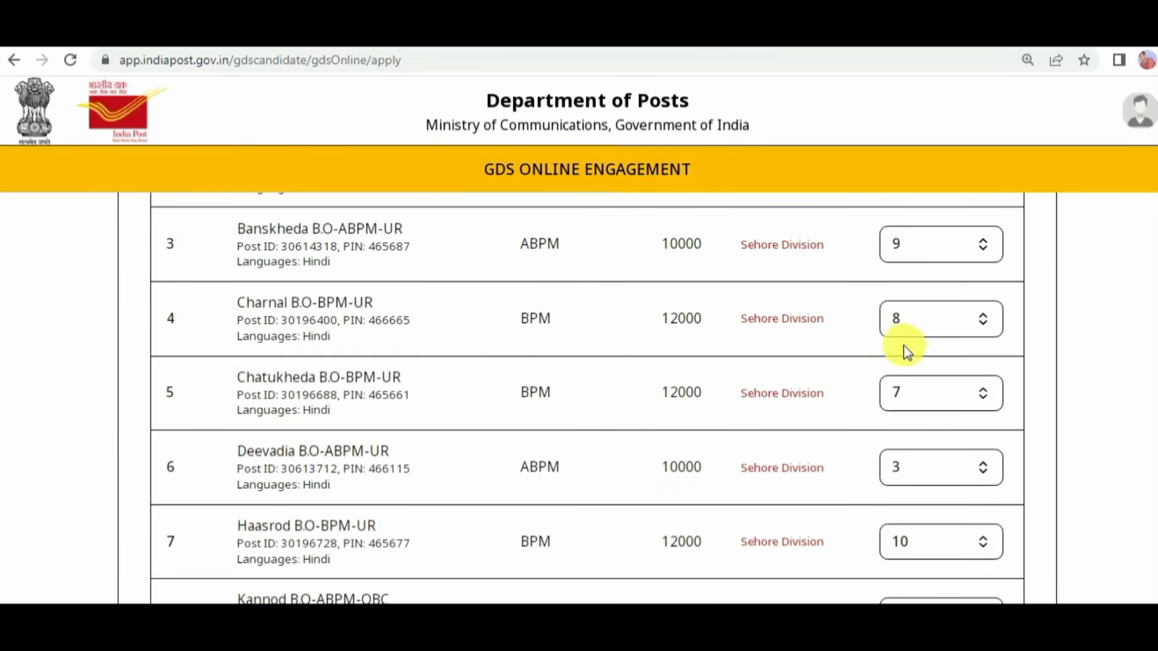
scroll(908, 356, down, 1)
scroll(910, 369, down, 3)
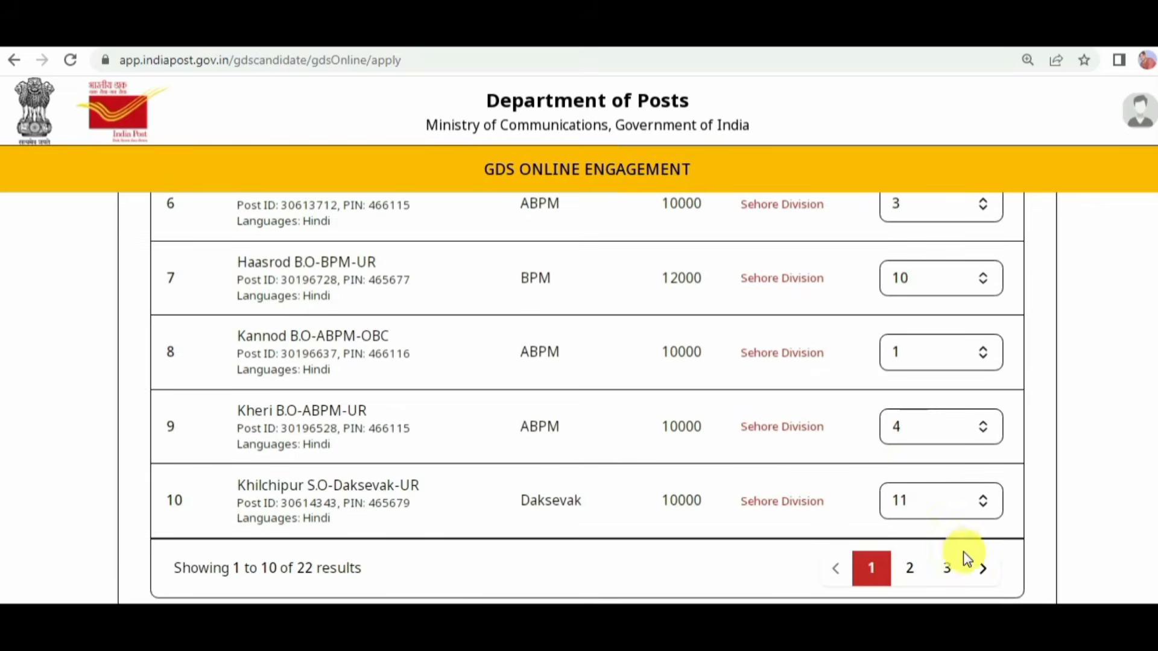
Step: Save the Sehore Division post preferences and proceed to the photo and signature upload form
scroll(976, 536, down, 3)
scroll(672, 406, down, 4)
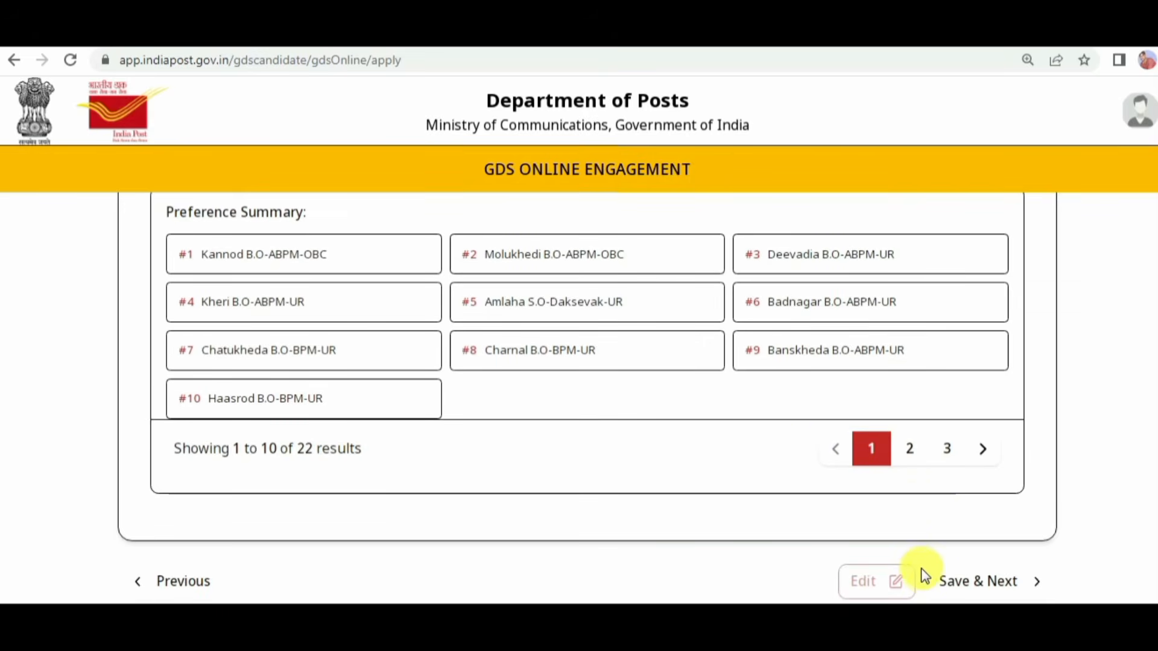
click(1003, 583)
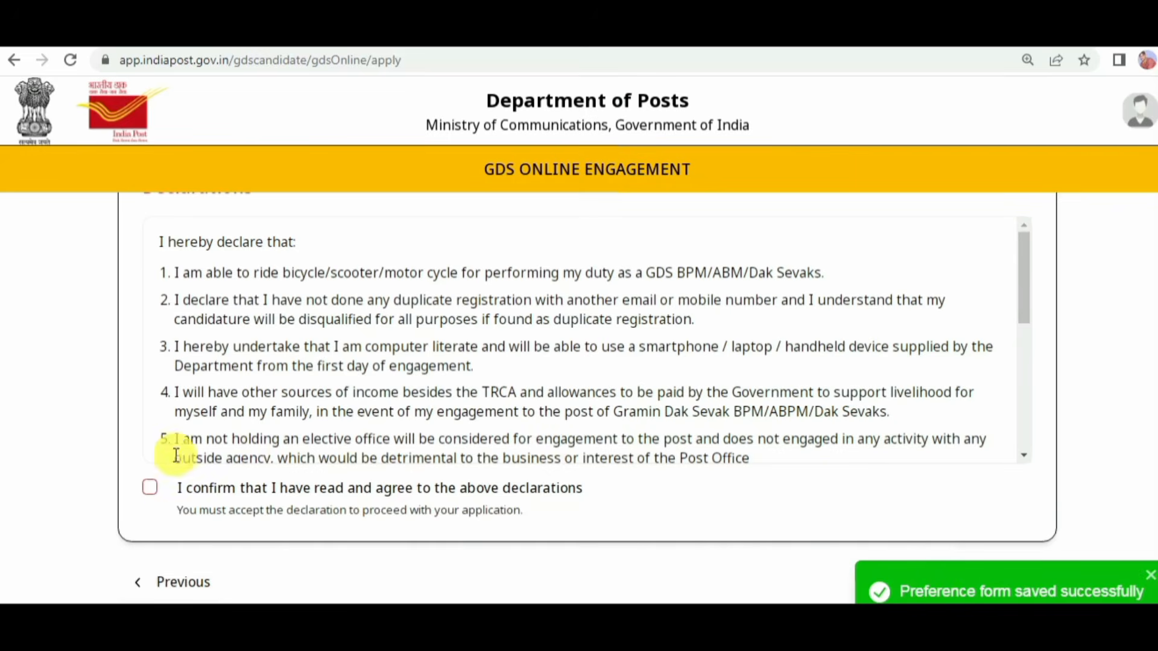
scroll(753, 339, up, 8)
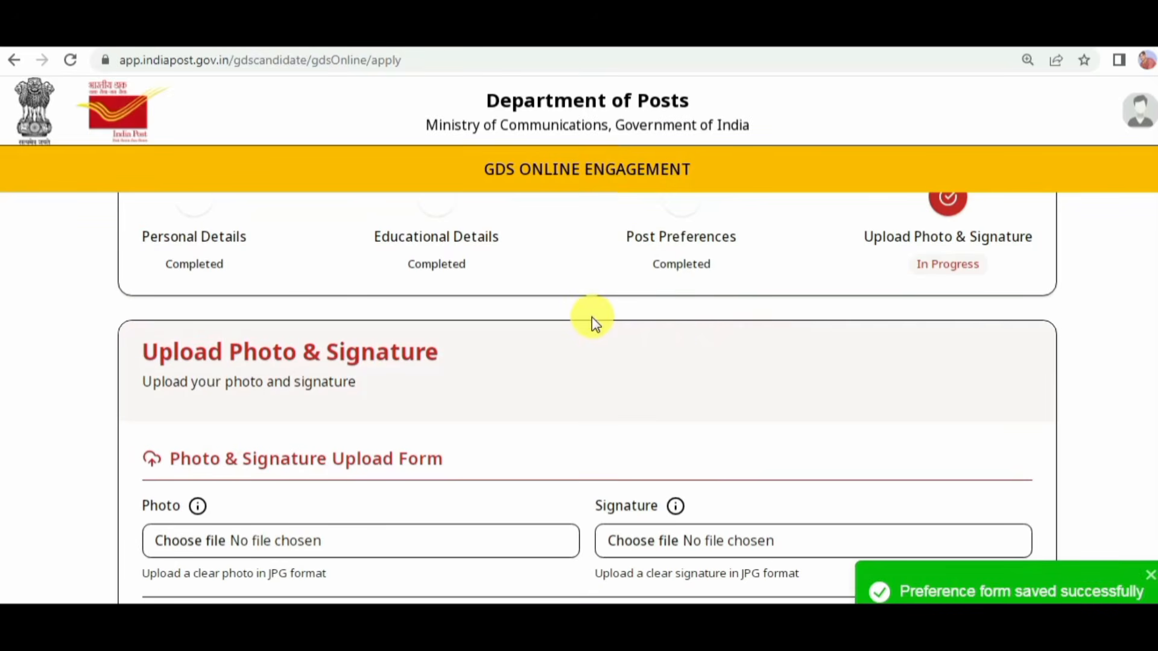
Step: Examine the photo upload specifications, including image dimensions, DPI and how much of the image the face should occupy
scroll(597, 320, down, 4)
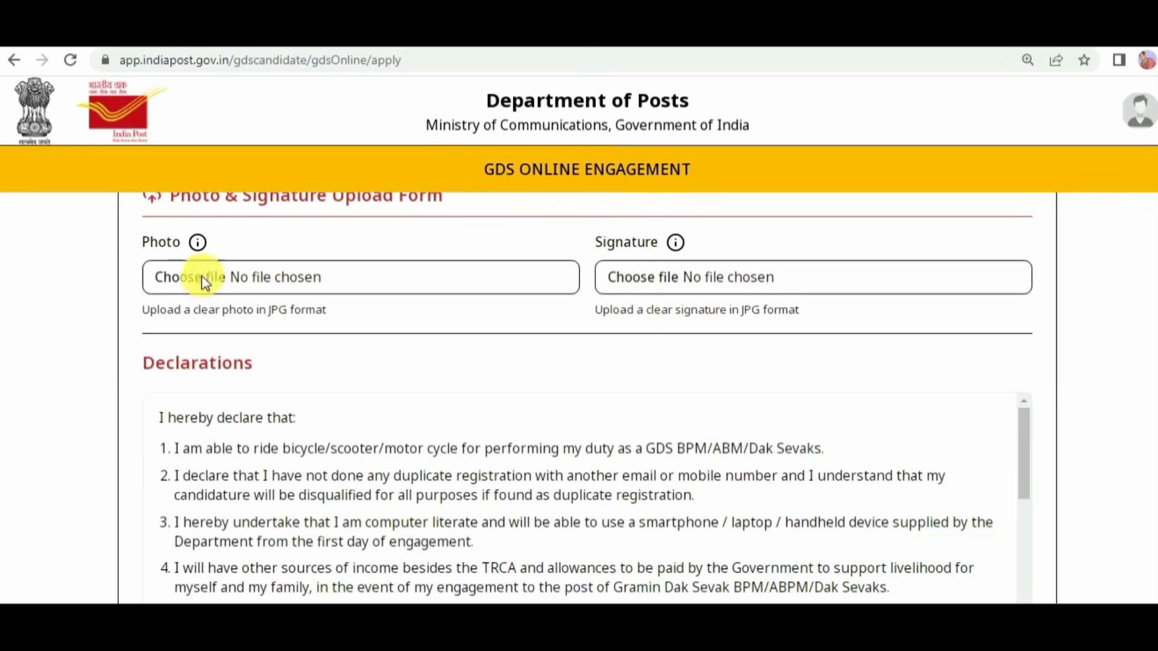
mouse_move(197, 244)
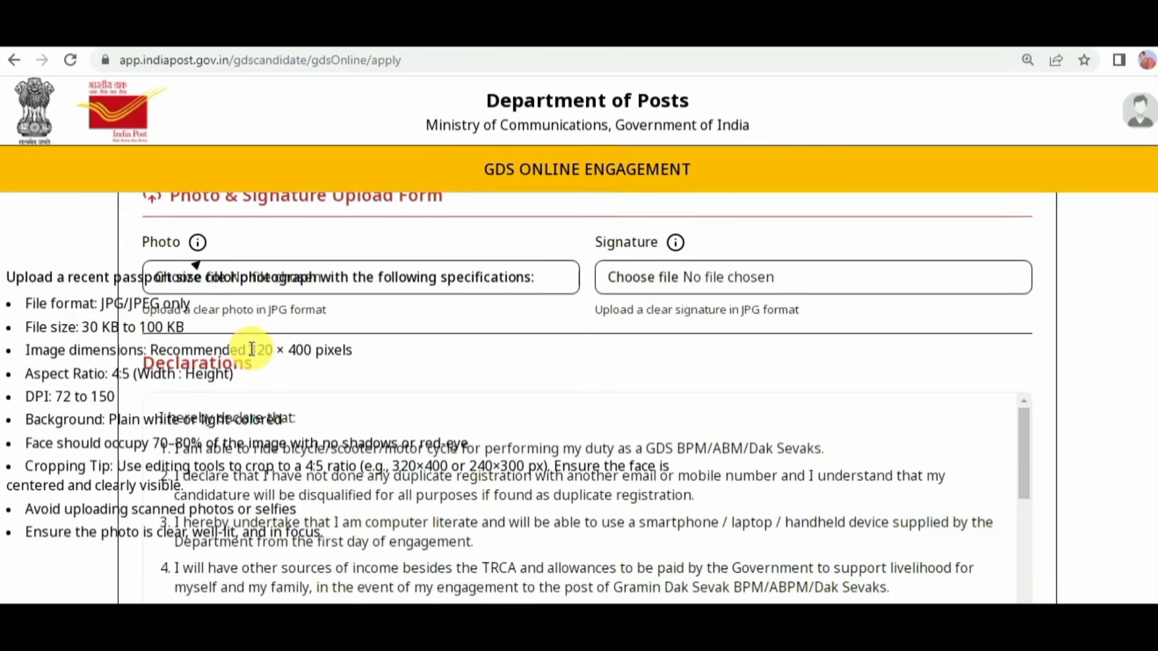
drag(249, 350, 326, 350)
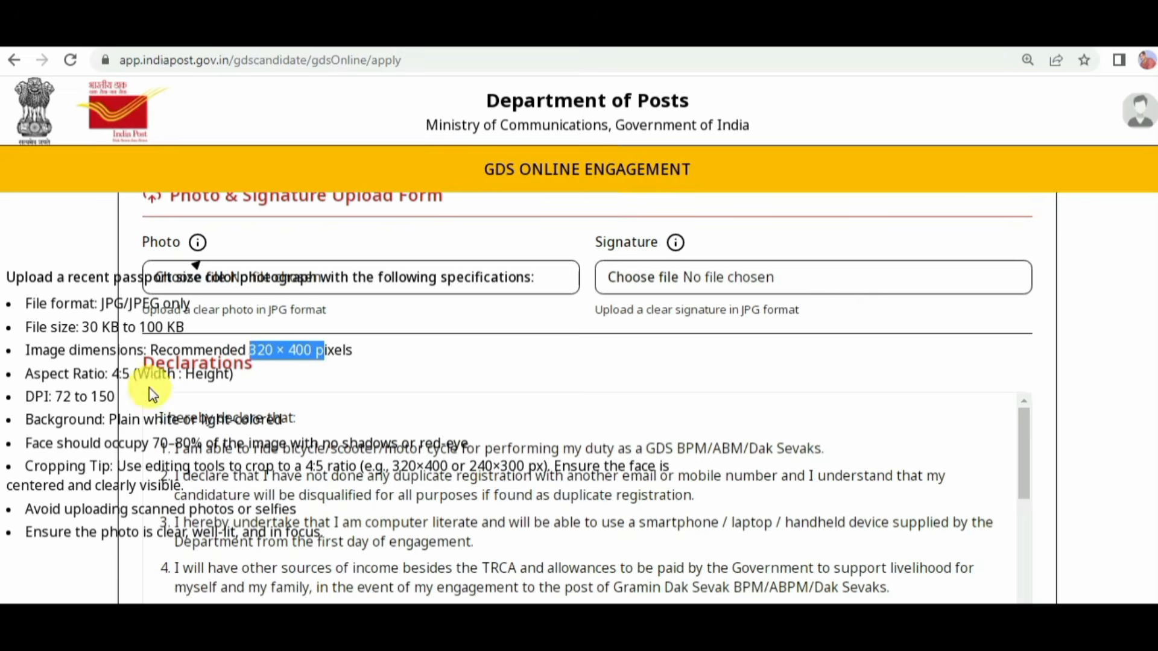
drag(56, 397, 117, 397)
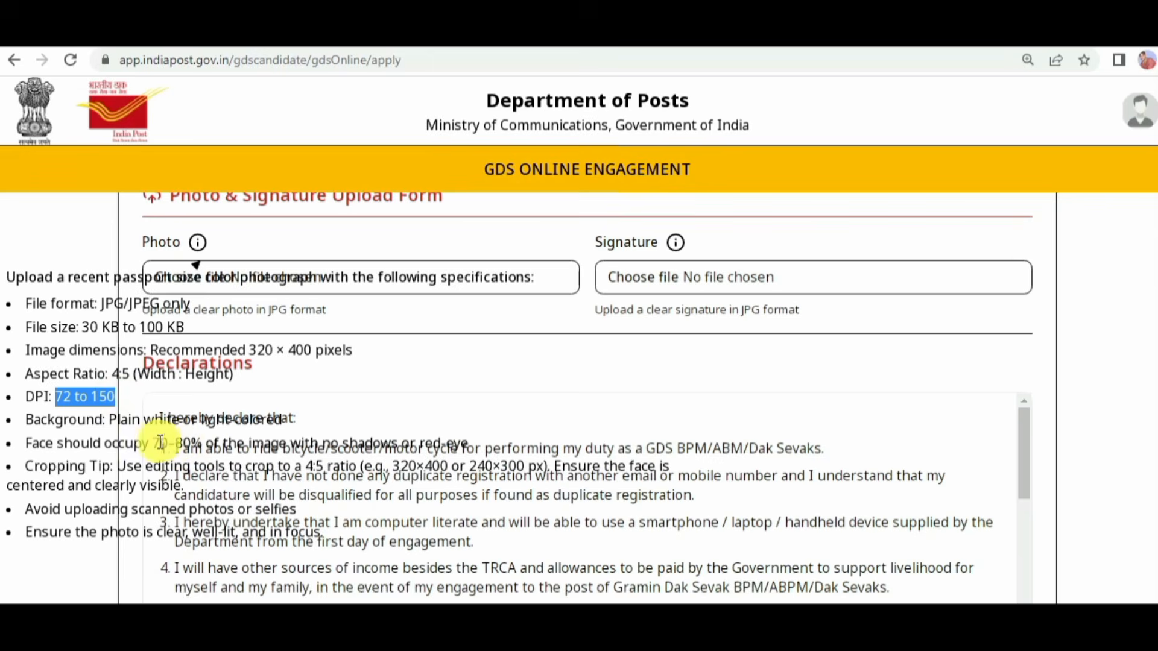
drag(153, 443, 317, 451)
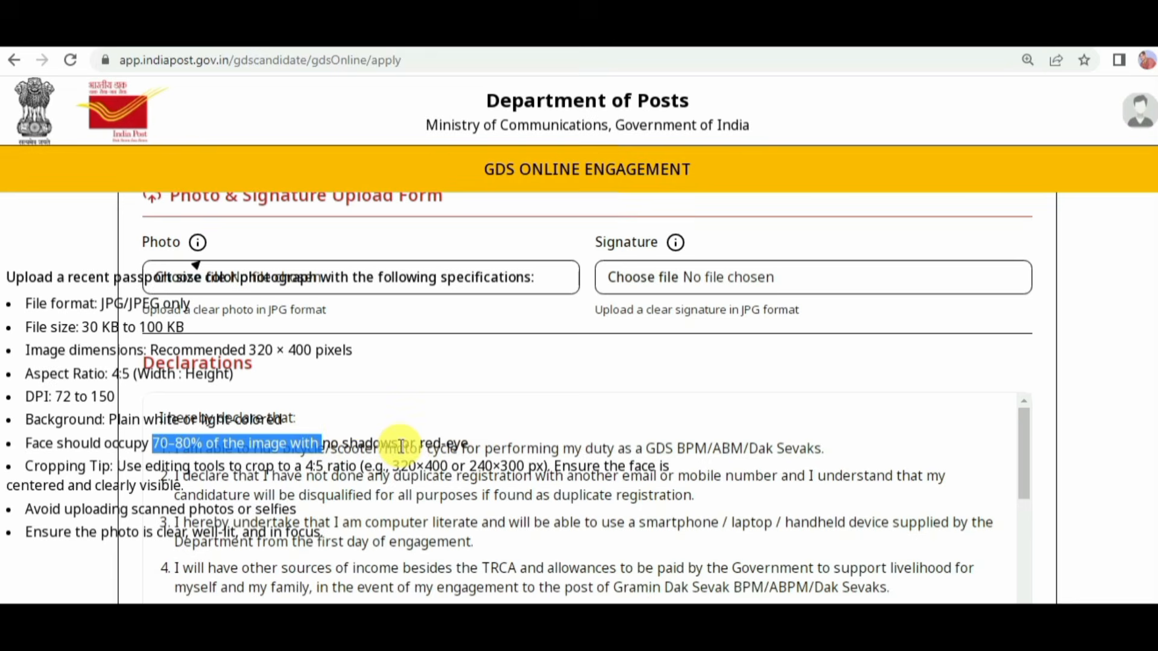
click(470, 579)
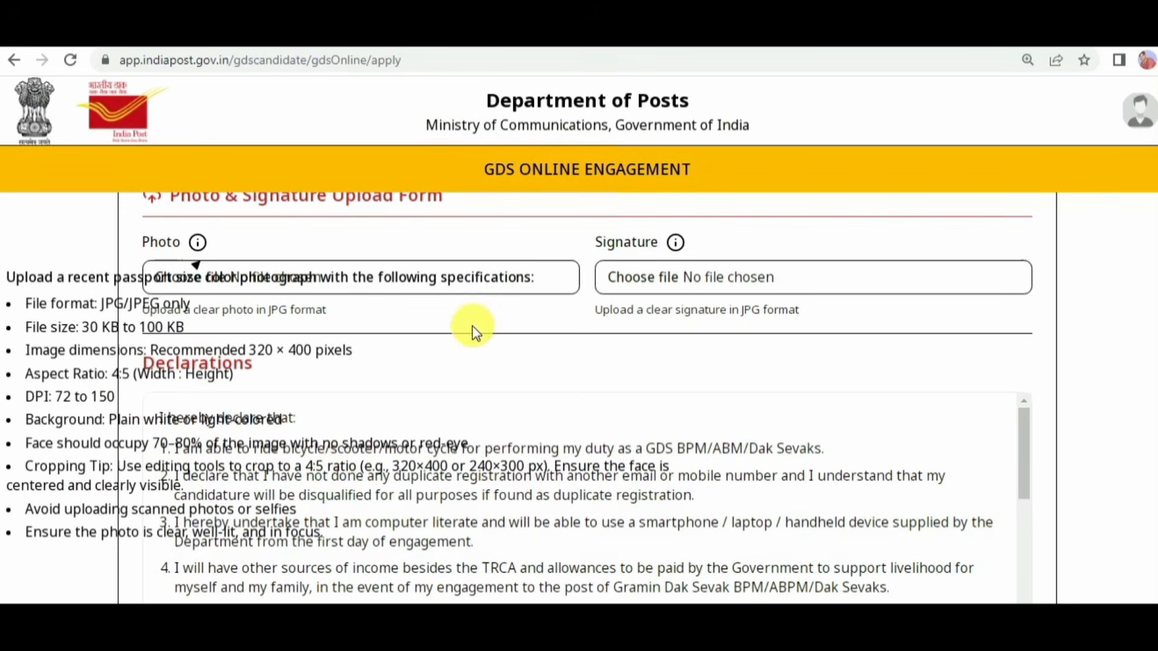
Step: Examine the signature upload specifications, including the recommended image dimensions and DPI
mouse_move(676, 240)
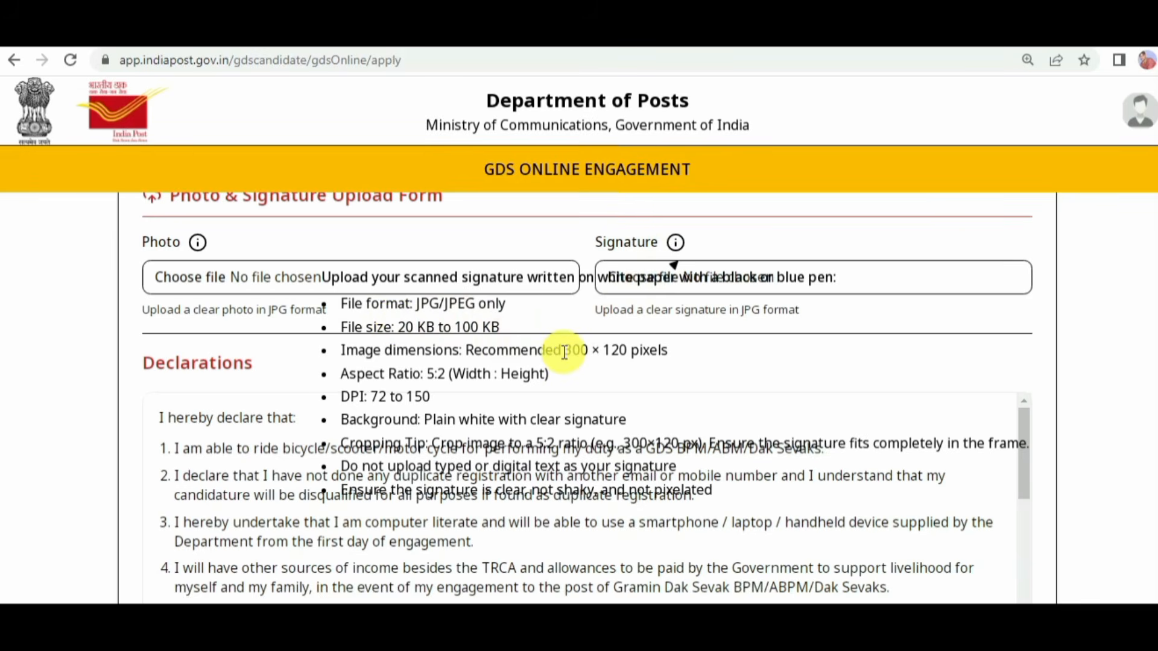
drag(564, 353, 607, 352)
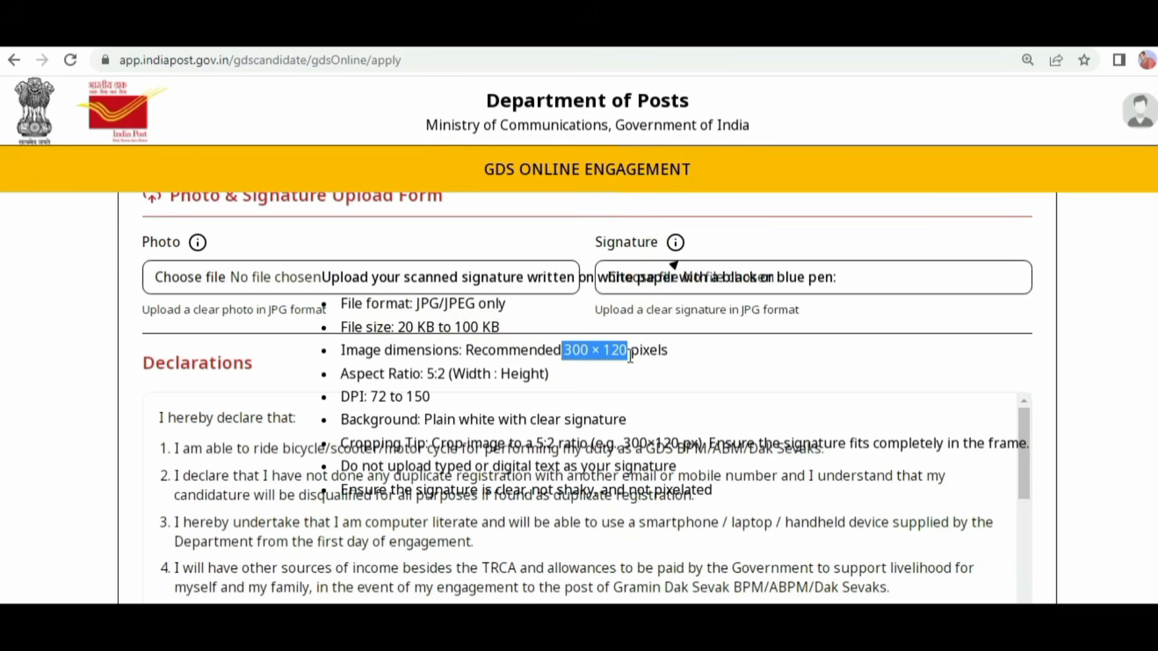
drag(369, 396, 429, 395)
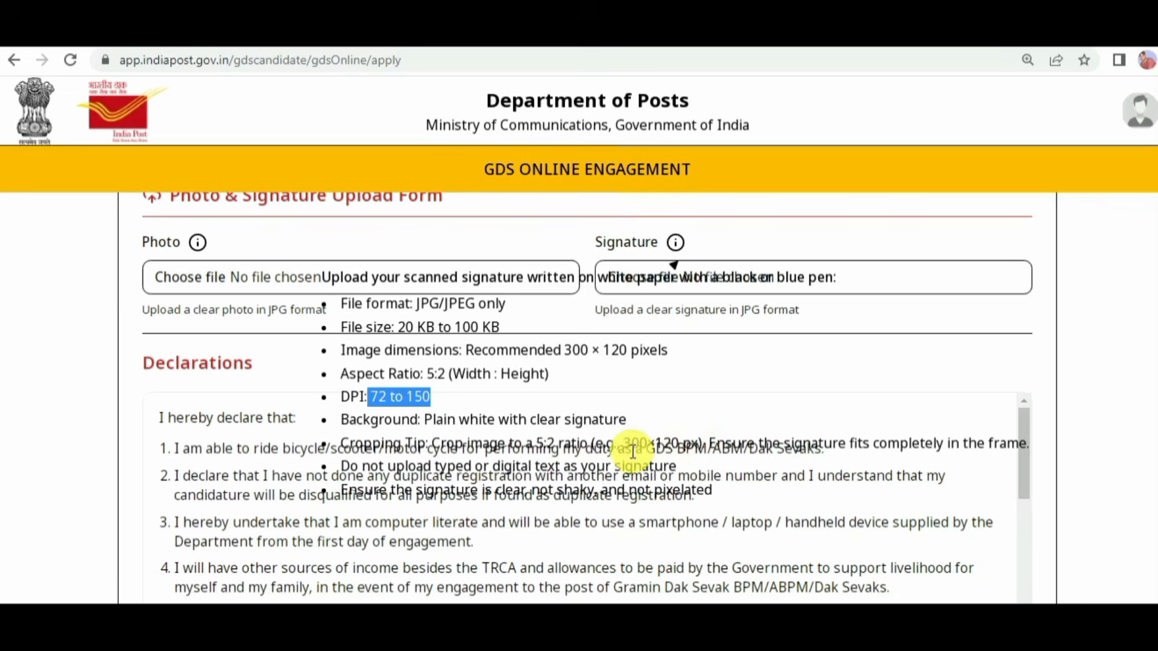
click(568, 514)
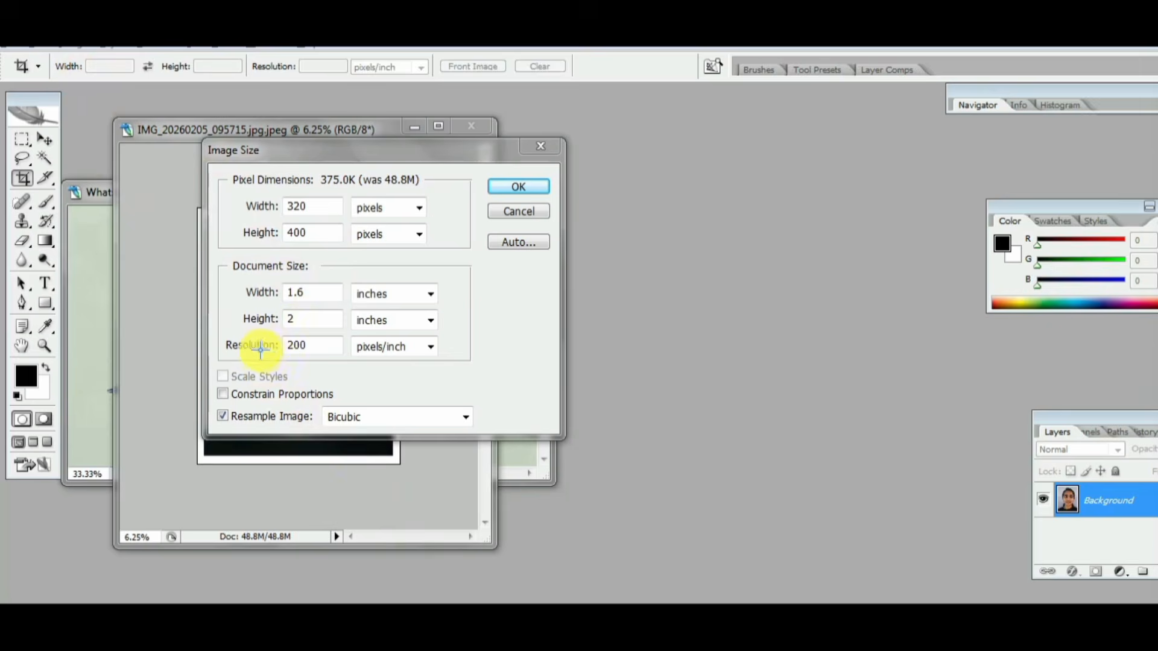
mouse_move(211, 341)
mouse_down()
mouse_move(271, 331)
mouse_move(201, 344)
mouse_up()
mouse_move(325, 339)
mouse_down()
mouse_move(338, 344)
mouse_move(372, 320)
mouse_up()
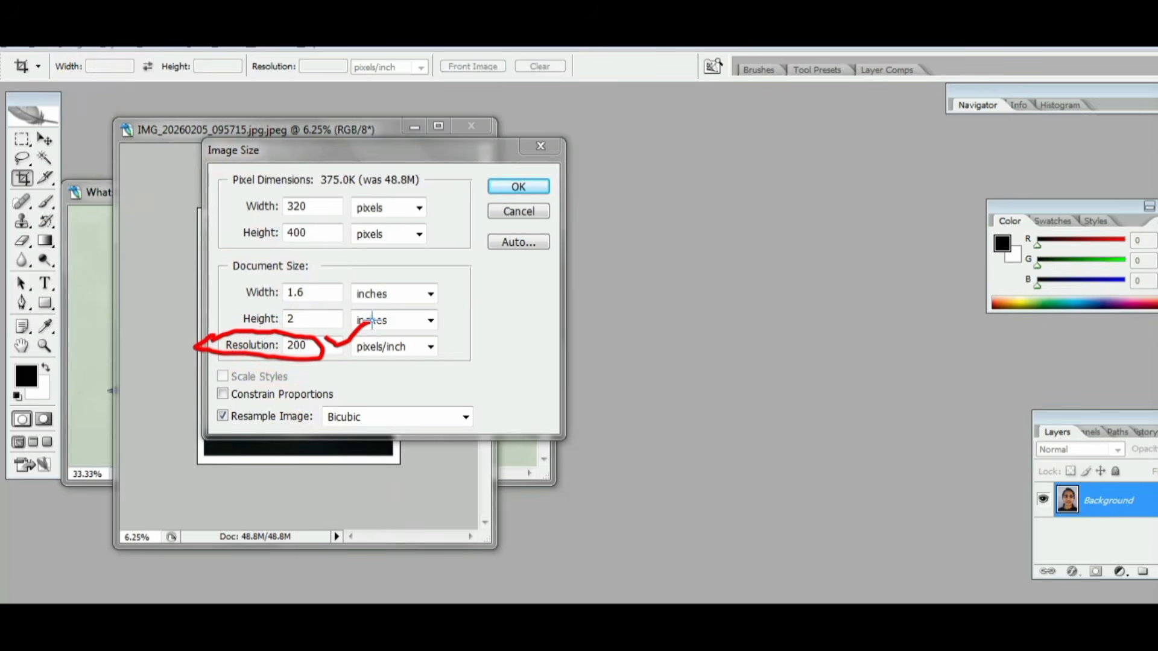
mouse_move(233, 203)
mouse_down()
mouse_move(309, 195)
mouse_move(240, 195)
mouse_up()
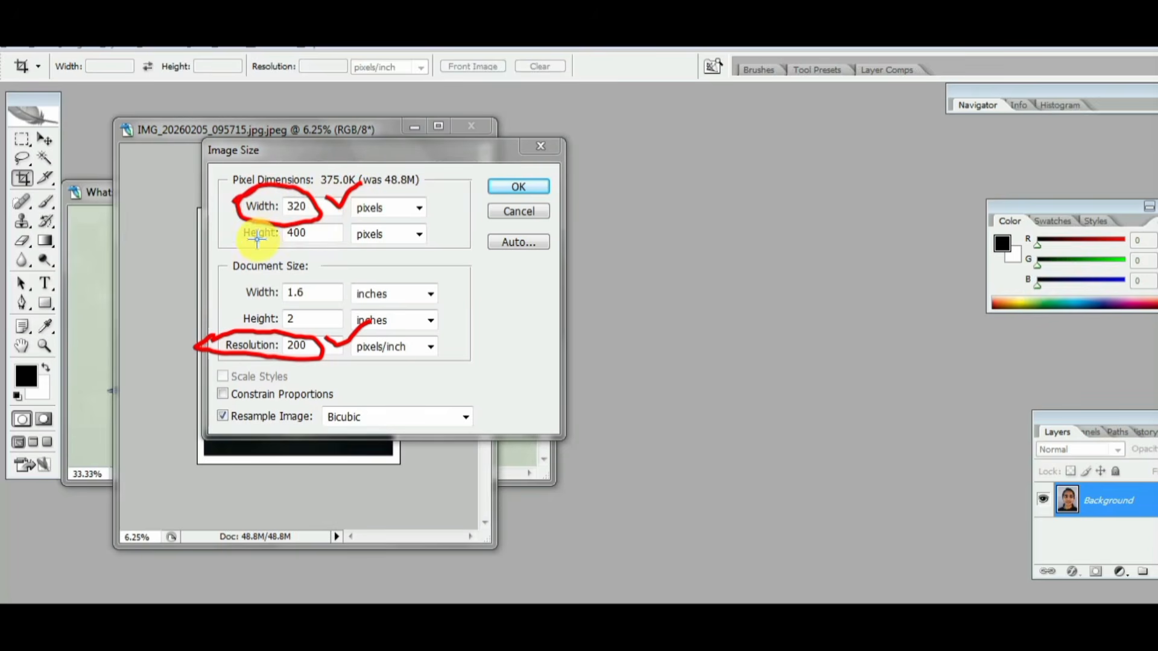
mouse_move(228, 233)
mouse_down()
mouse_move(247, 219)
mouse_move(327, 242)
mouse_move(216, 227)
mouse_up()
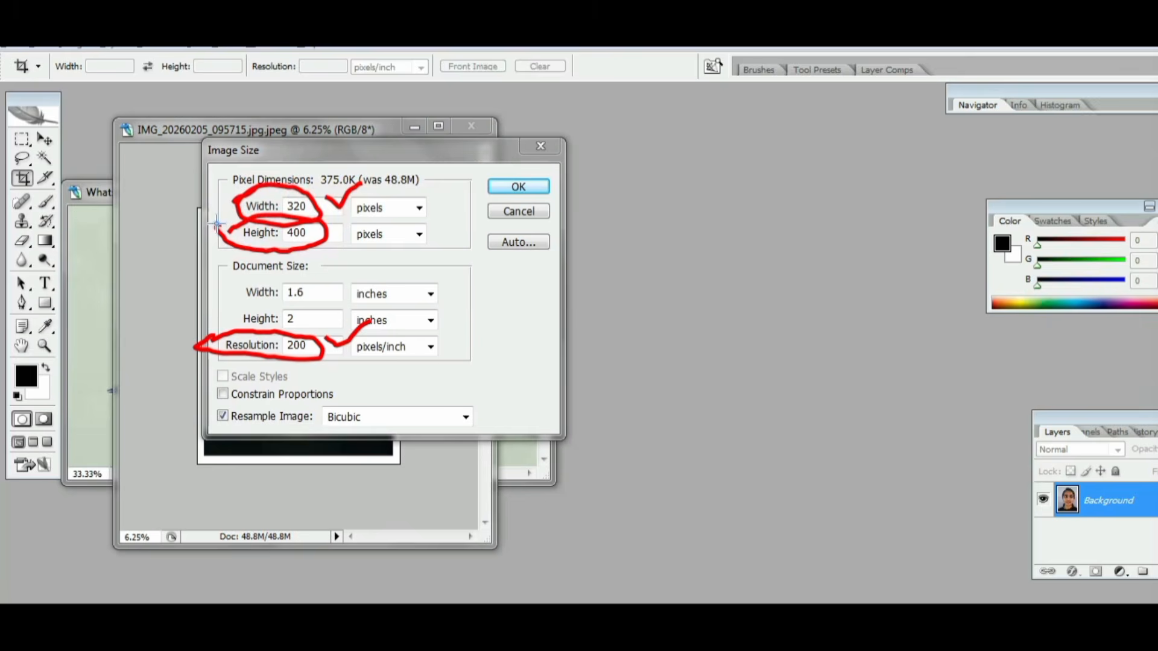
mouse_move(328, 227)
mouse_down()
mouse_move(416, 188)
mouse_move(432, 243)
mouse_up()
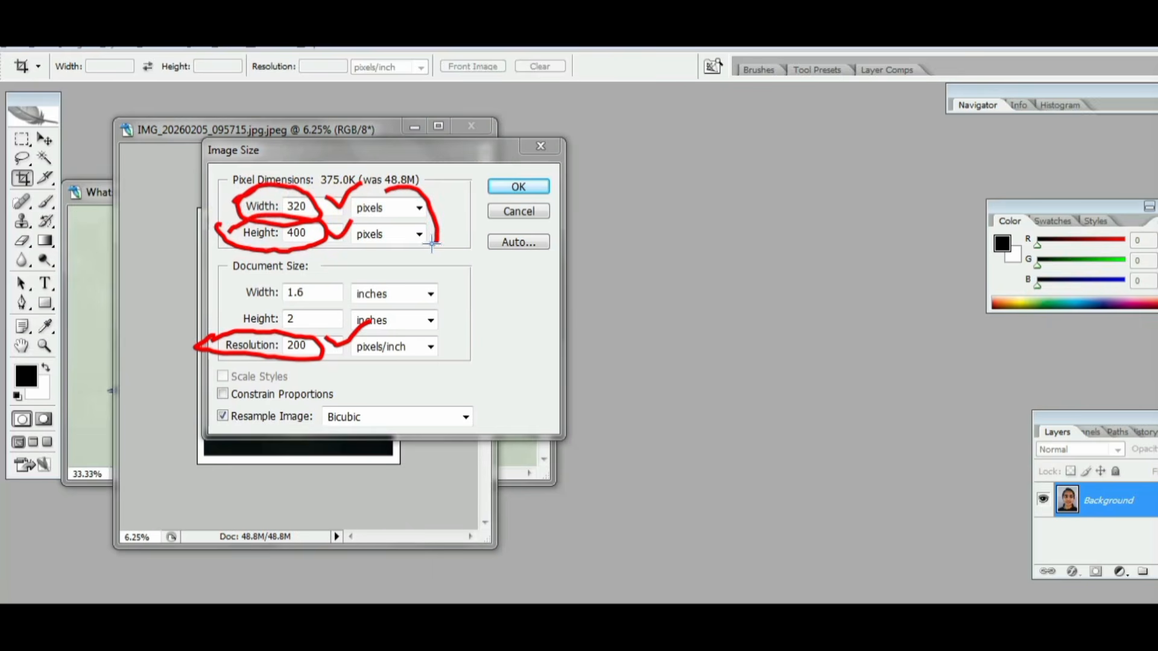
drag(448, 193, 438, 225)
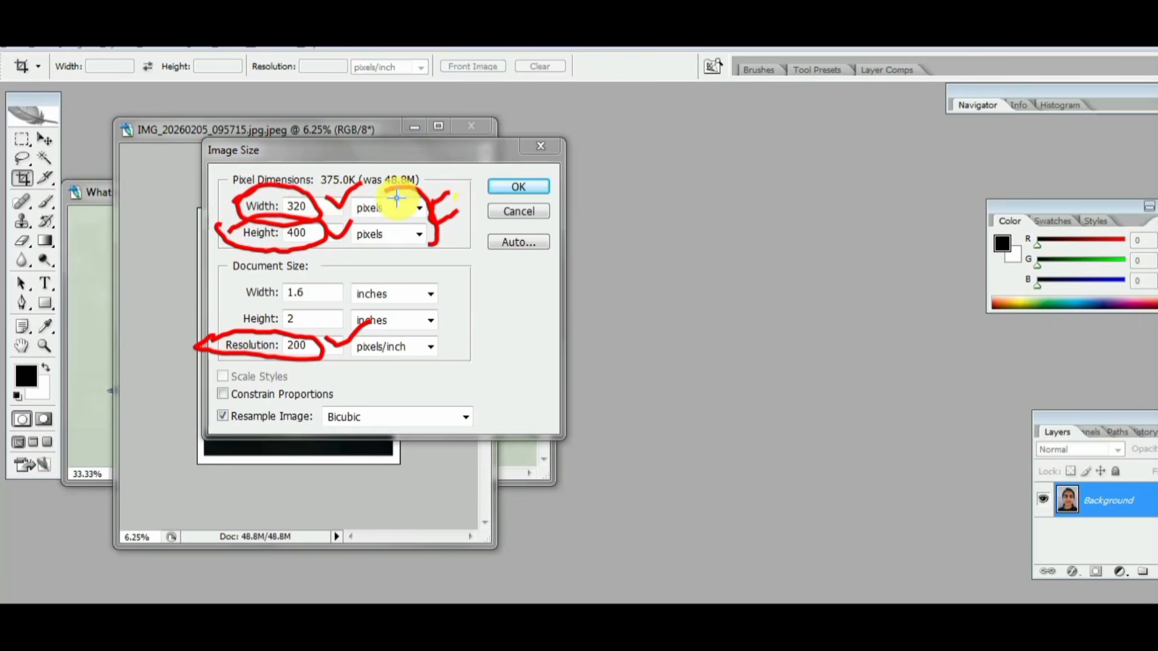
drag(524, 188, 548, 177)
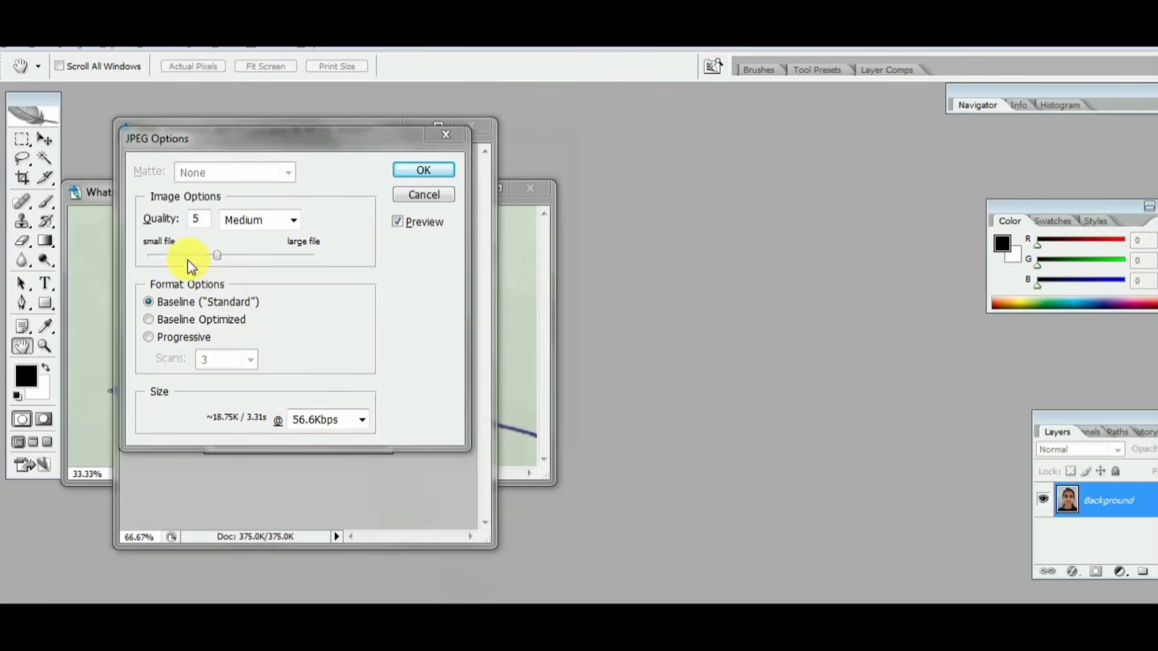
drag(218, 257, 226, 255)
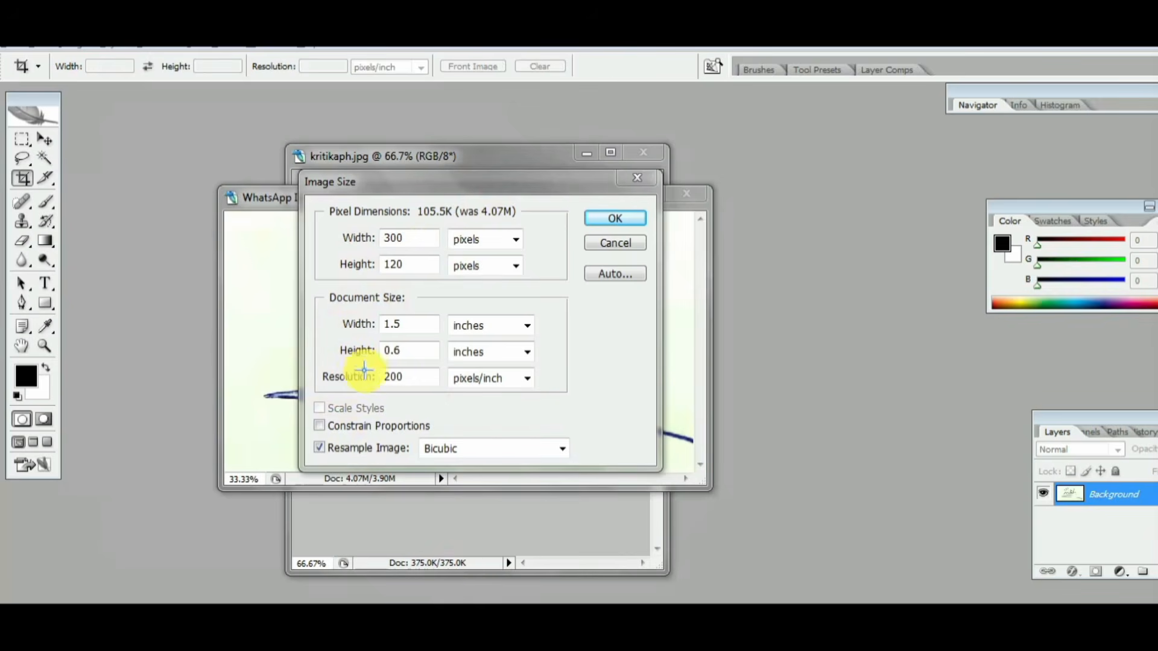
mouse_move(354, 360)
mouse_down()
mouse_move(422, 373)
mouse_move(276, 383)
mouse_move(308, 365)
mouse_up()
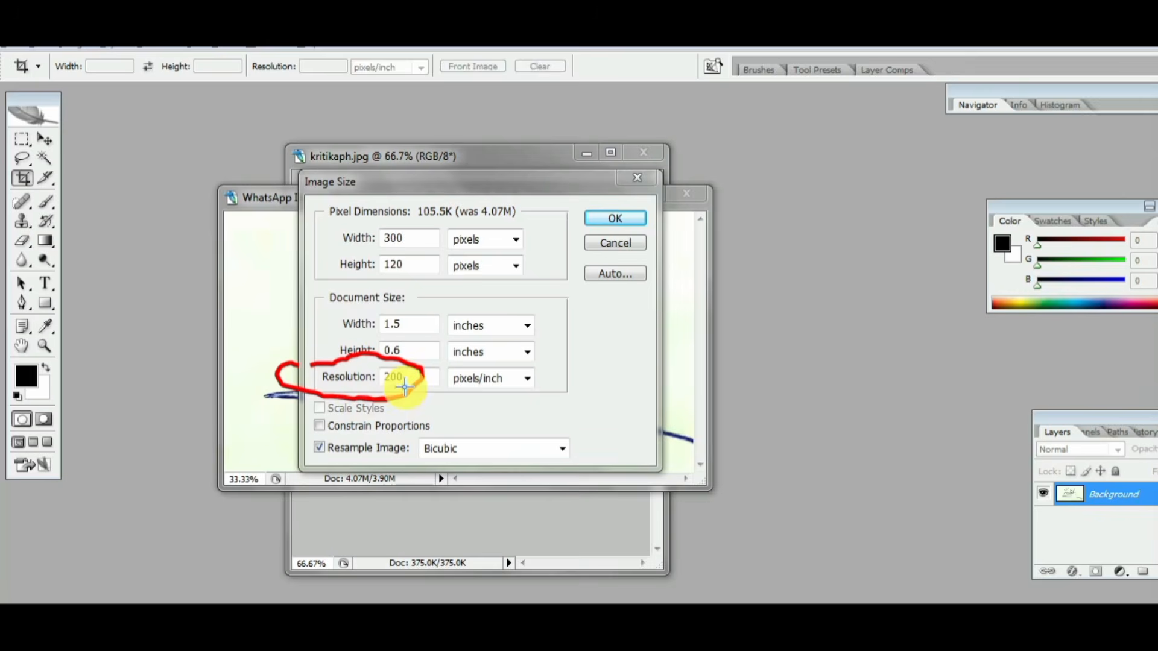
drag(389, 391, 449, 352)
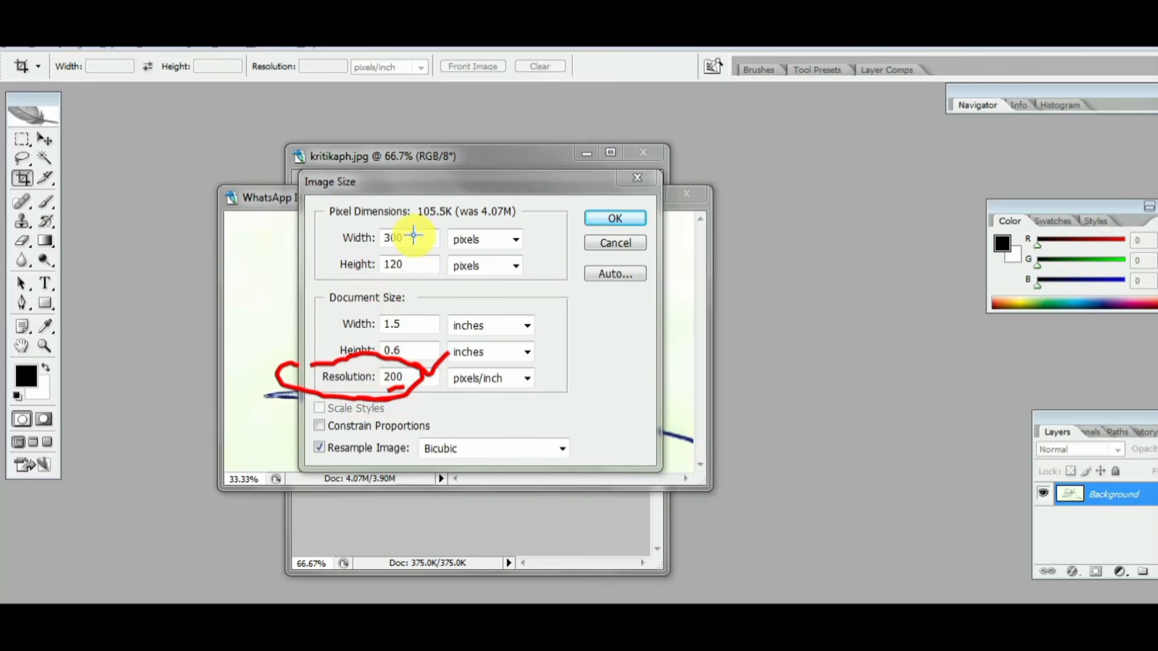
drag(419, 228, 434, 240)
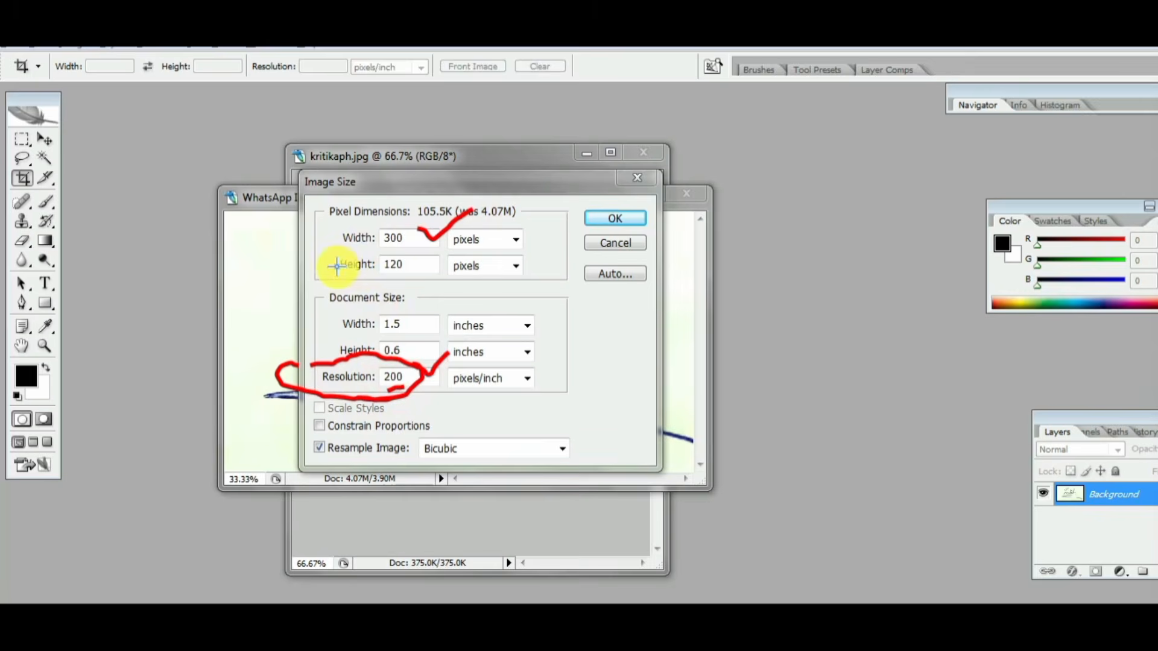
drag(418, 256, 428, 263)
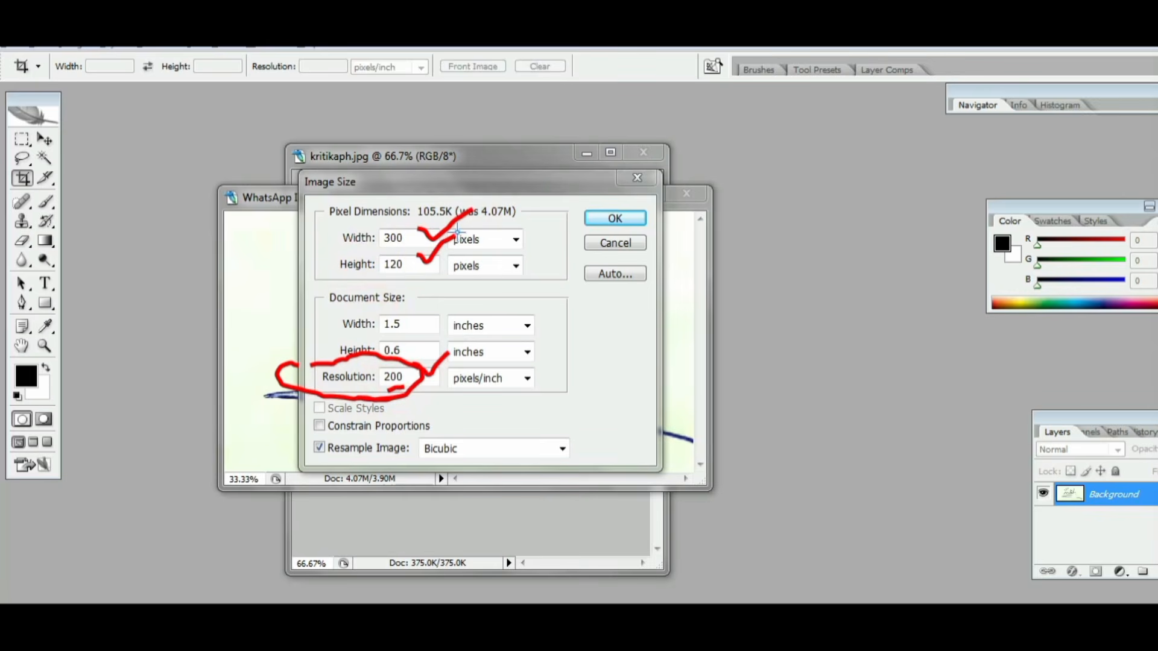
drag(486, 233, 546, 230)
drag(633, 190, 682, 180)
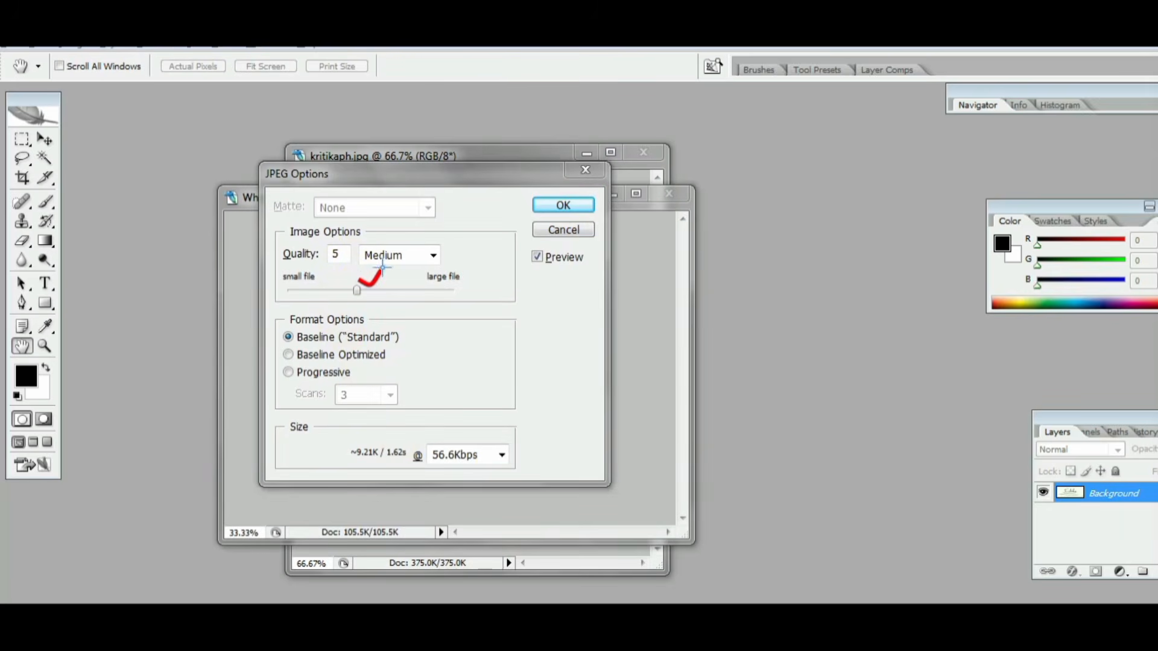
drag(572, 191, 622, 179)
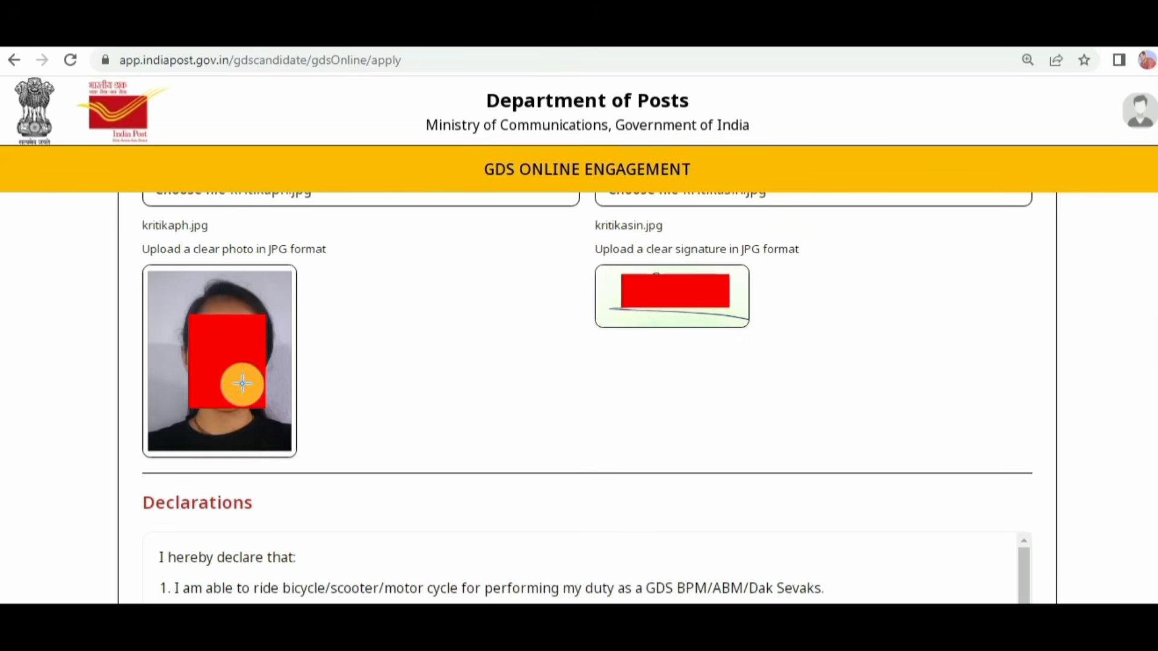
drag(267, 272, 342, 250)
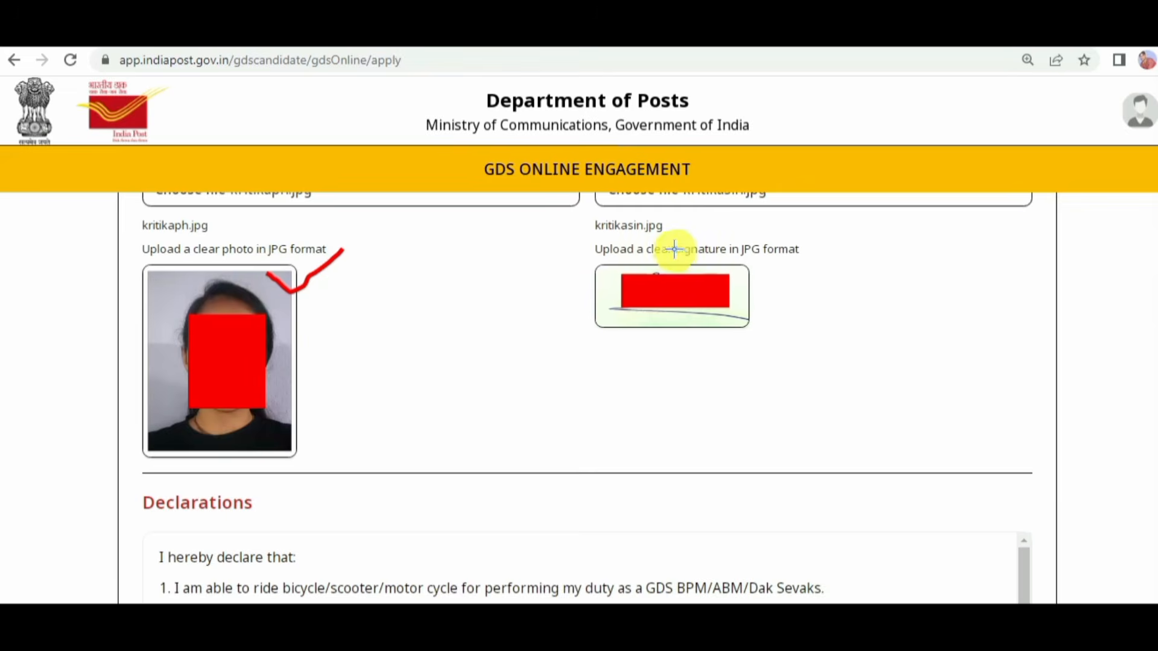
mouse_move(698, 262)
mouse_down()
mouse_move(721, 272)
mouse_move(771, 236)
mouse_up()
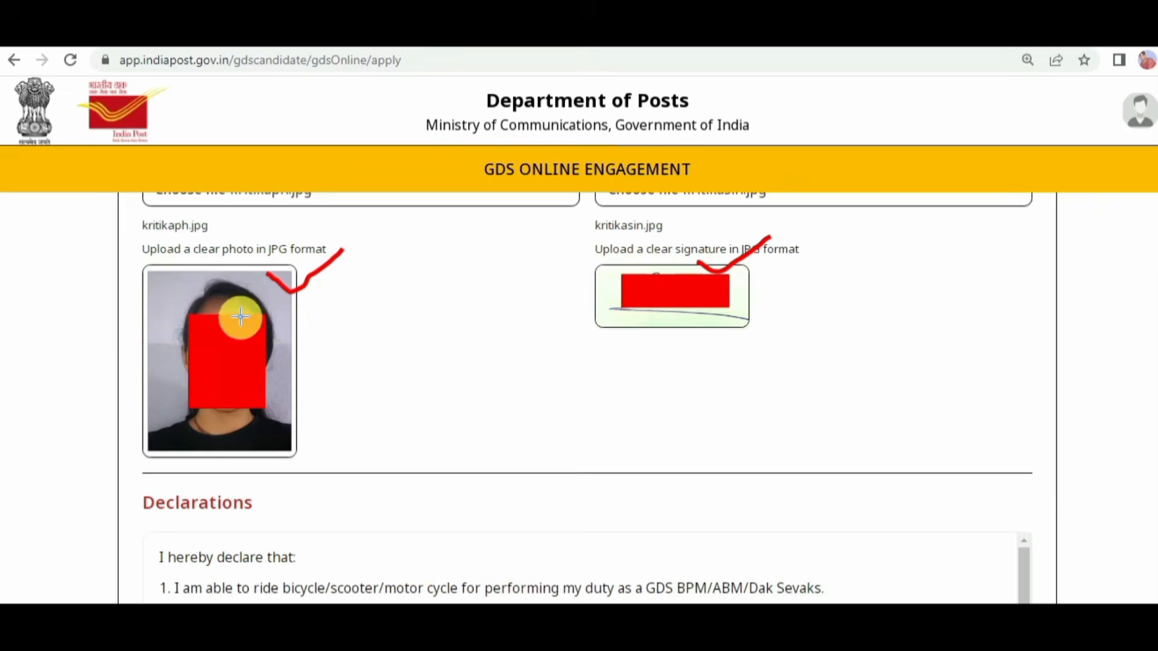
mouse_move(170, 304)
mouse_down()
mouse_move(209, 277)
mouse_move(228, 413)
mouse_move(178, 332)
mouse_move(216, 304)
mouse_up()
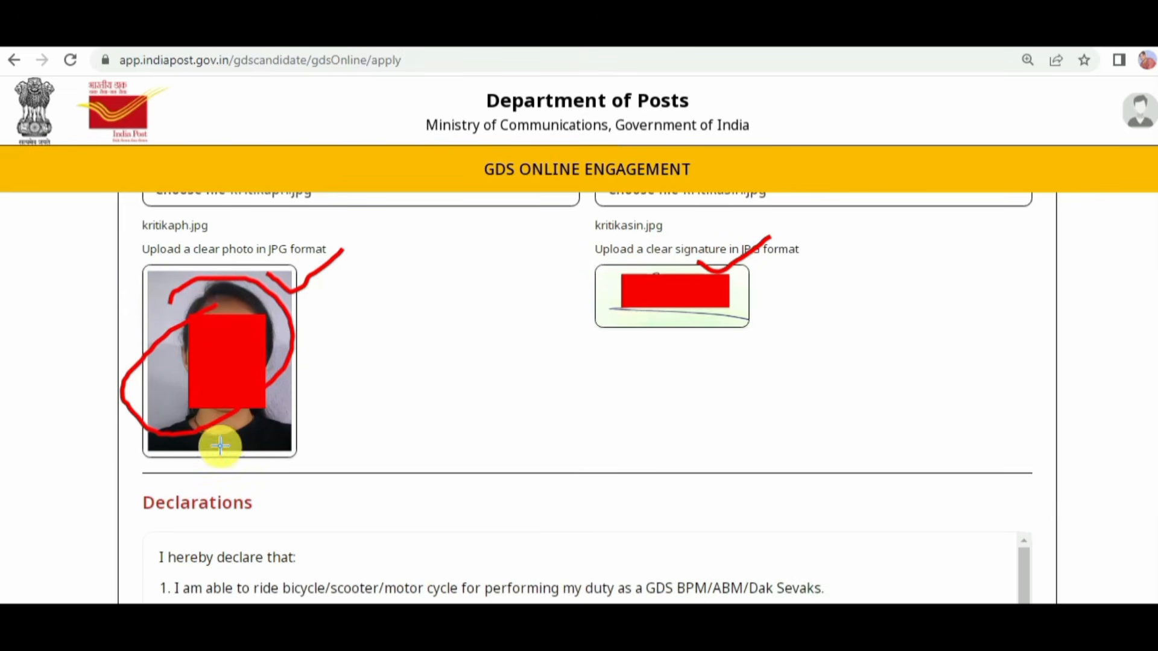
mouse_move(169, 450)
mouse_down()
mouse_move(224, 447)
mouse_move(239, 491)
mouse_up()
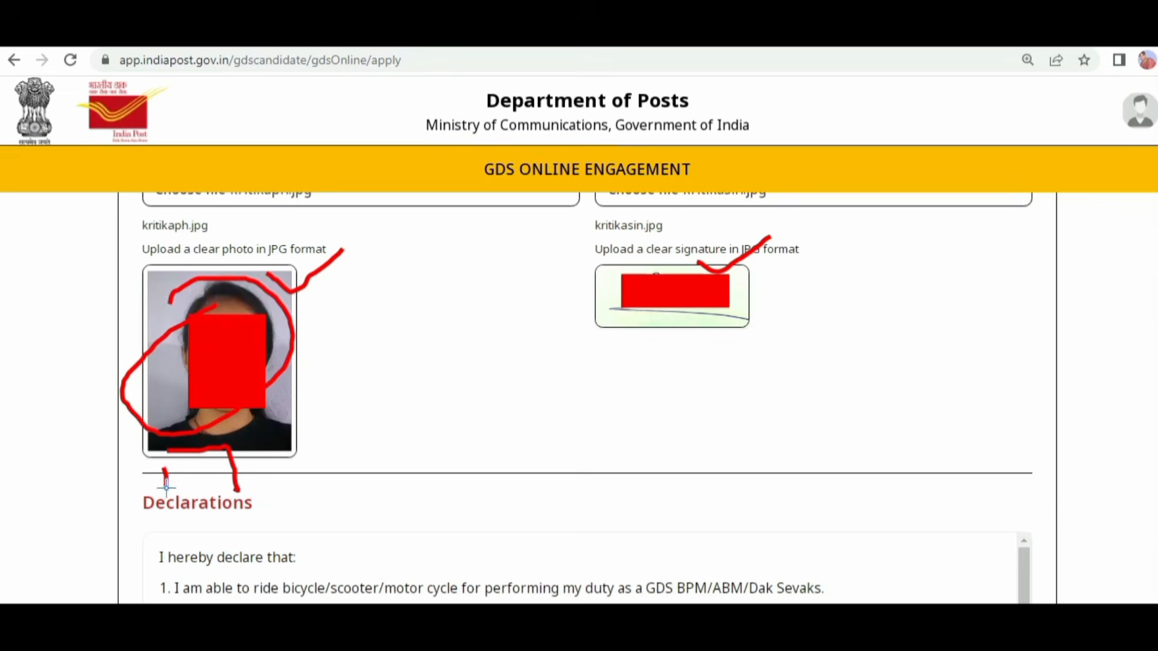
drag(165, 486, 208, 471)
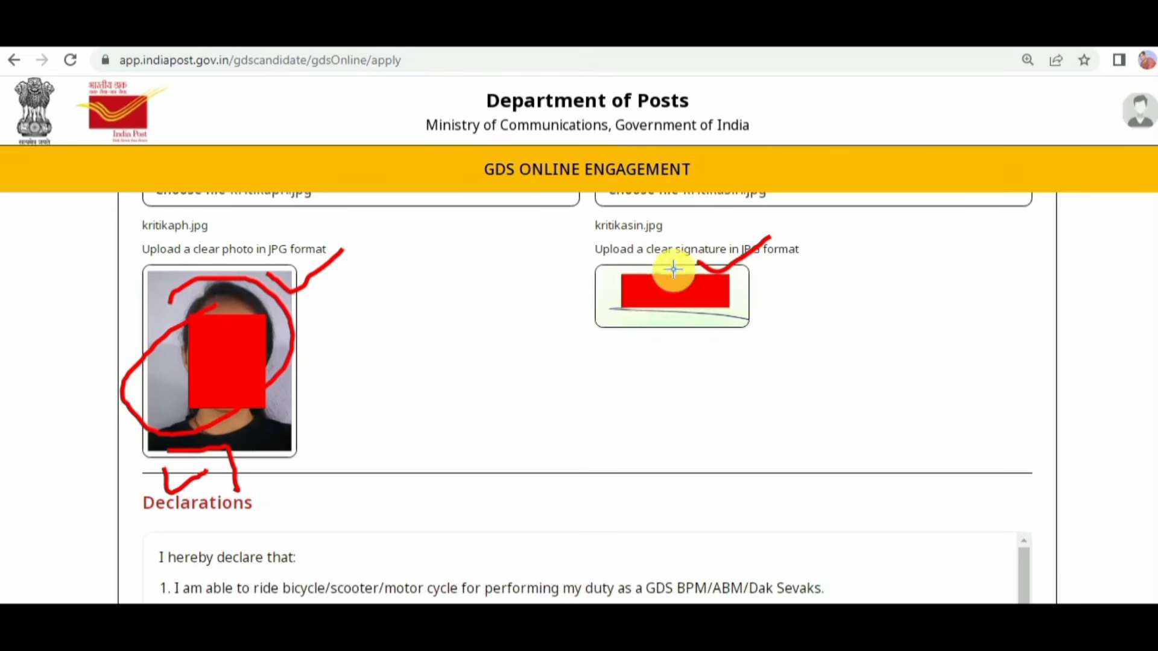
mouse_move(602, 263)
mouse_down()
mouse_move(745, 329)
mouse_move(606, 247)
mouse_up()
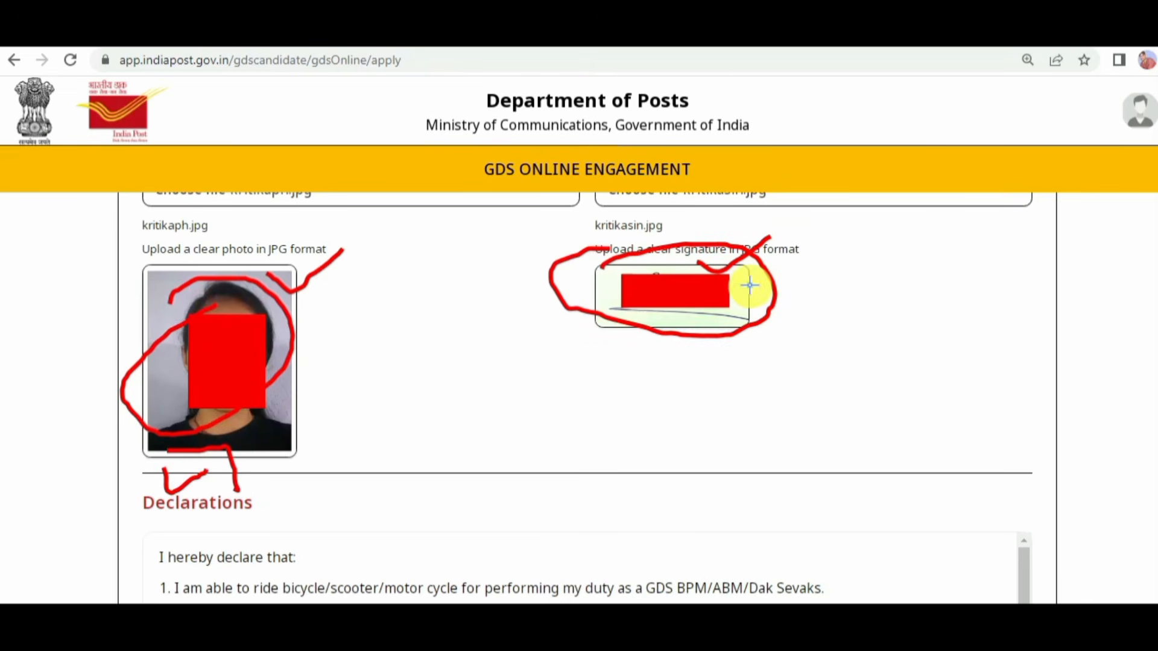
drag(749, 284, 801, 254)
Step: Open the application preview from below the declarations and review the entered details
scroll(579, 398, down, 5)
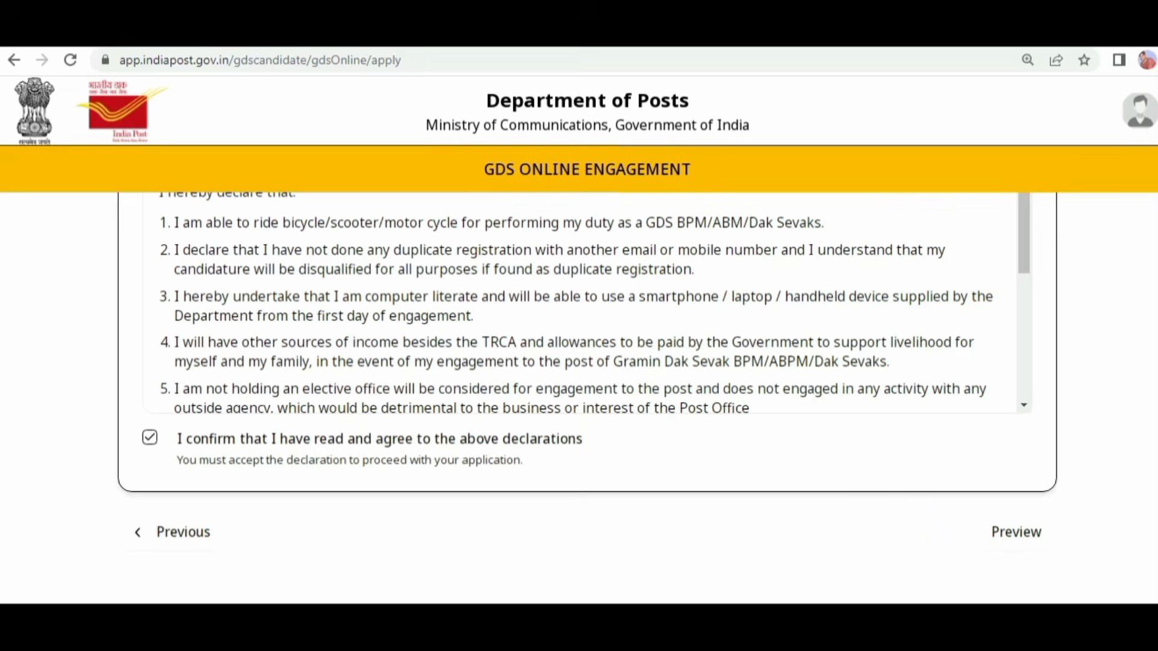
click(991, 539)
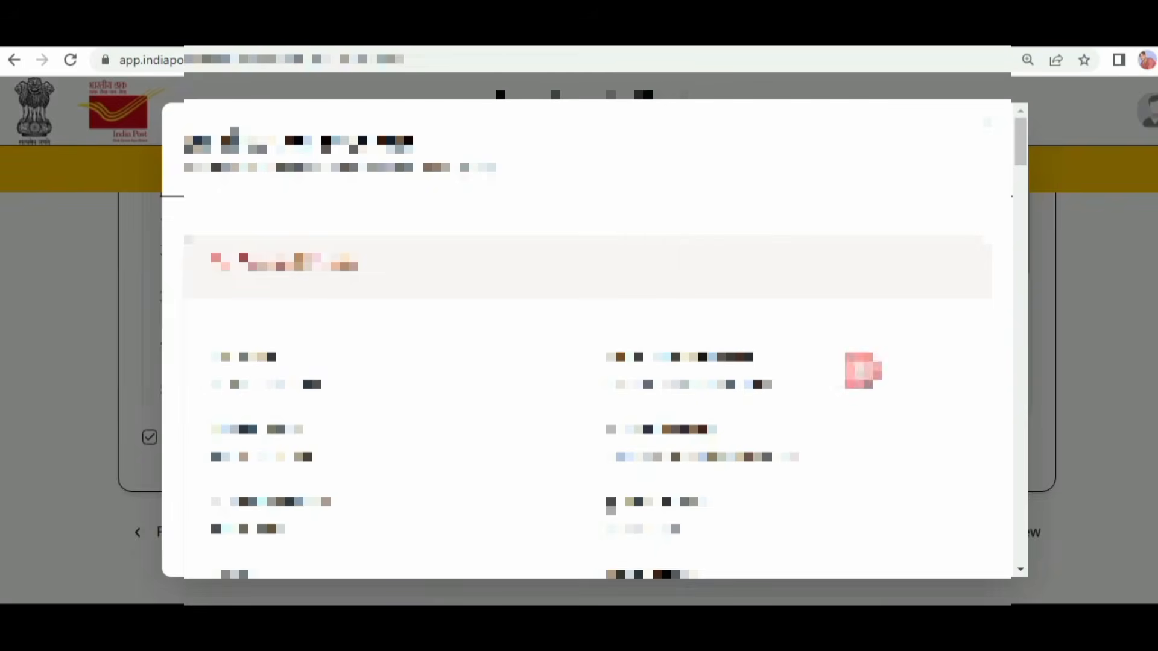
scroll(850, 395, down, 8)
scroll(850, 395, down, 10)
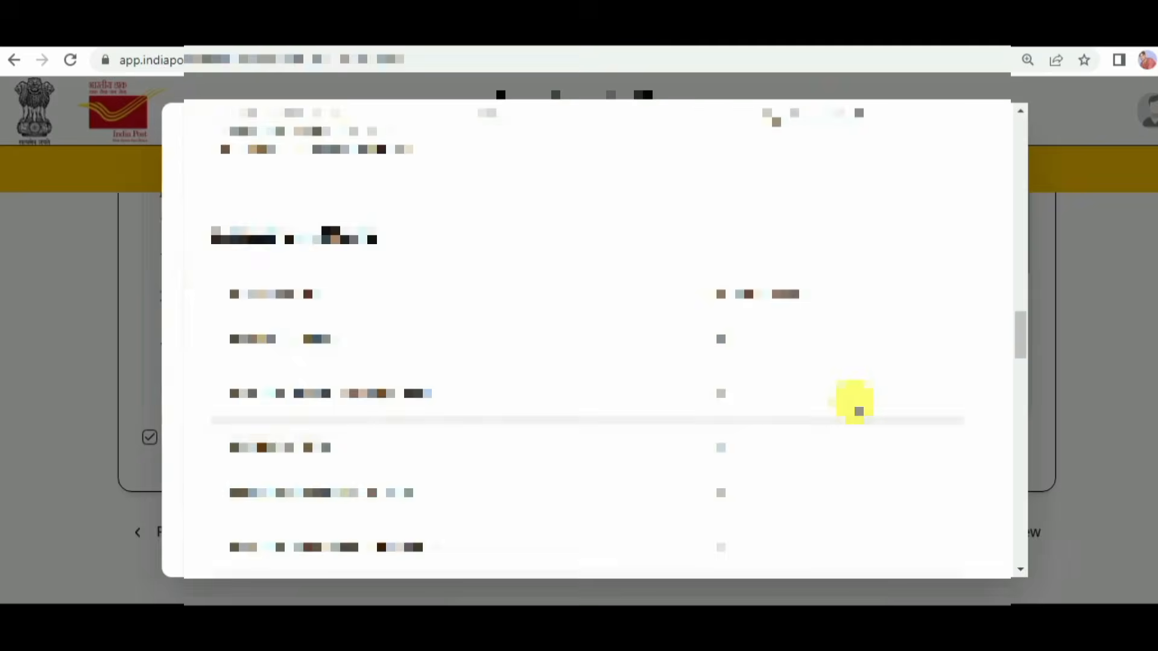
Step: Submit the previewed application and confirm the final submission
scroll(855, 403, down, 10)
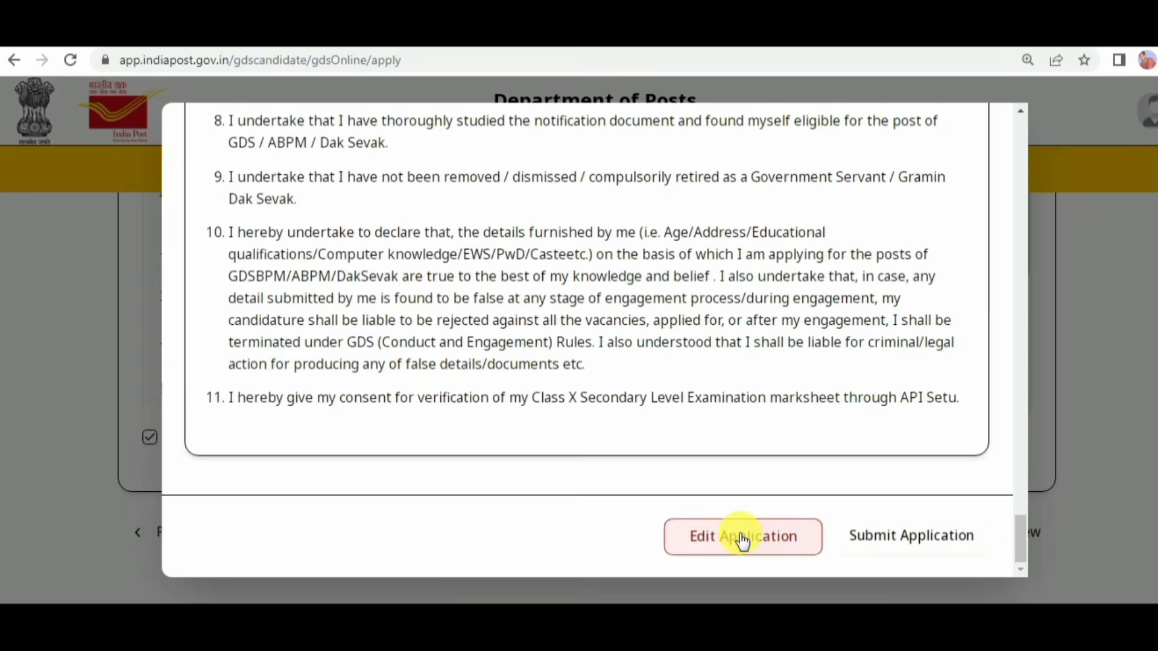
click(912, 546)
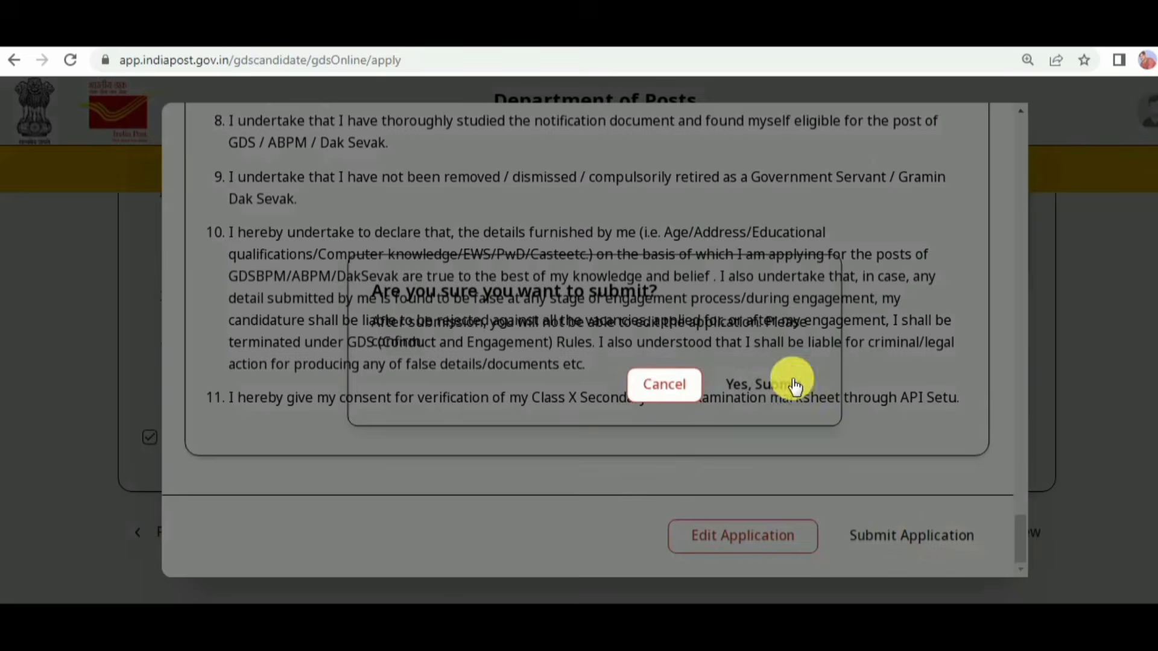
click(752, 395)
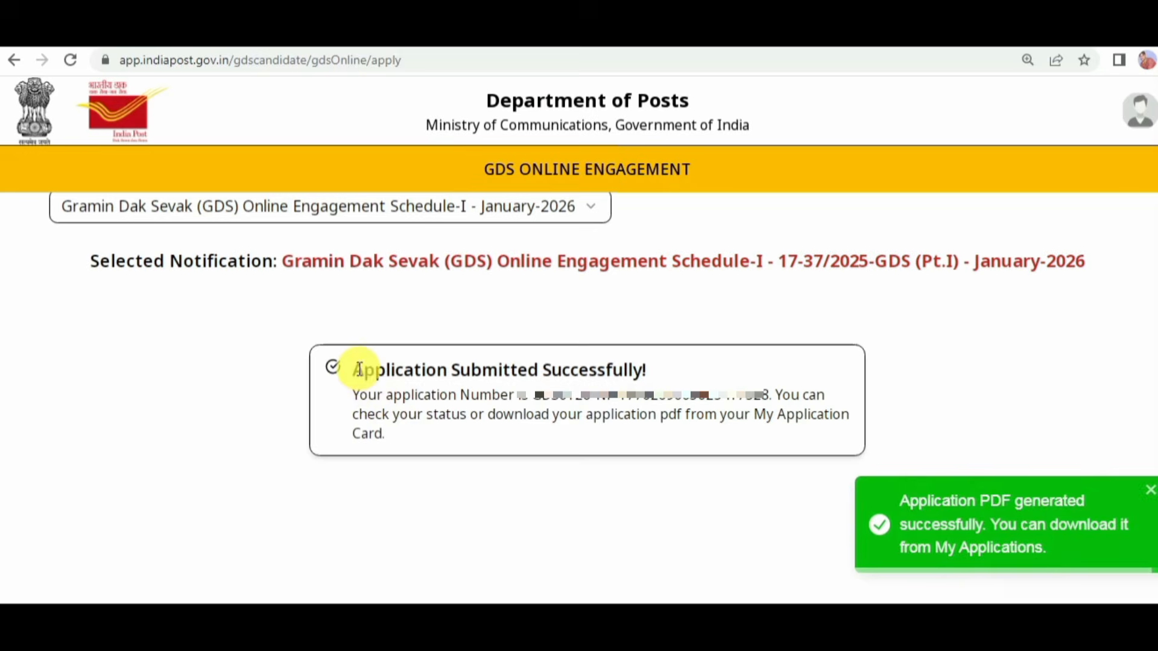
Step: Read the application submission confirmation, including the instructions for checking the status and downloading the PDF, and dismiss the PDF notification
drag(359, 369, 680, 382)
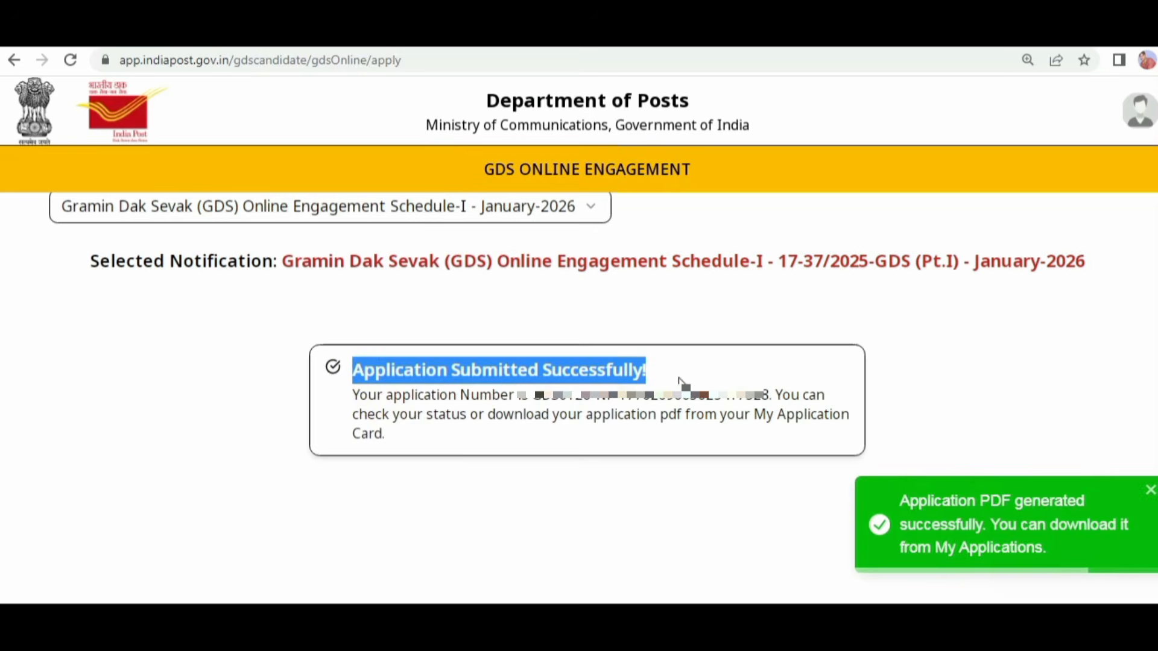
click(996, 523)
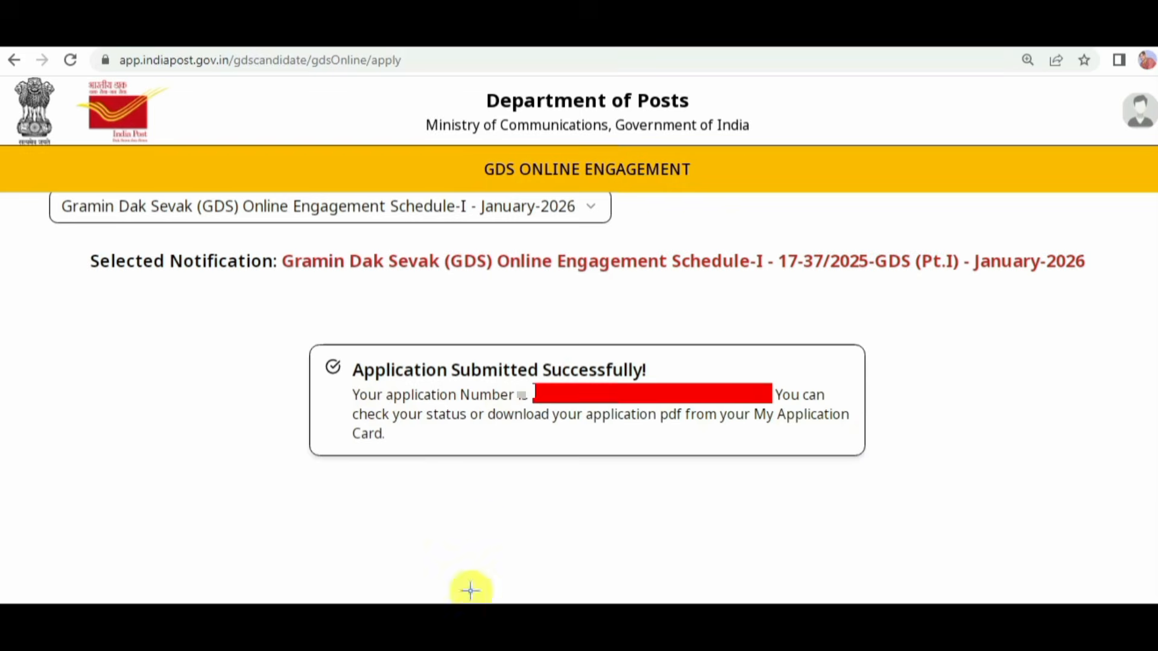
drag(365, 383, 645, 375)
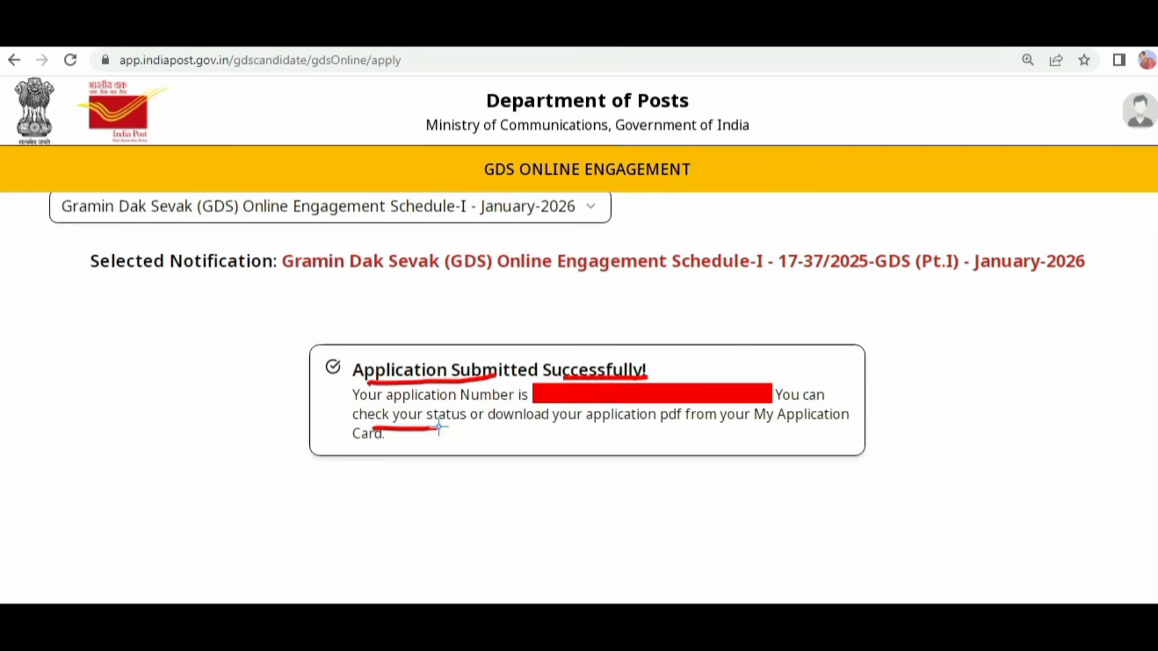
drag(516, 425, 574, 427)
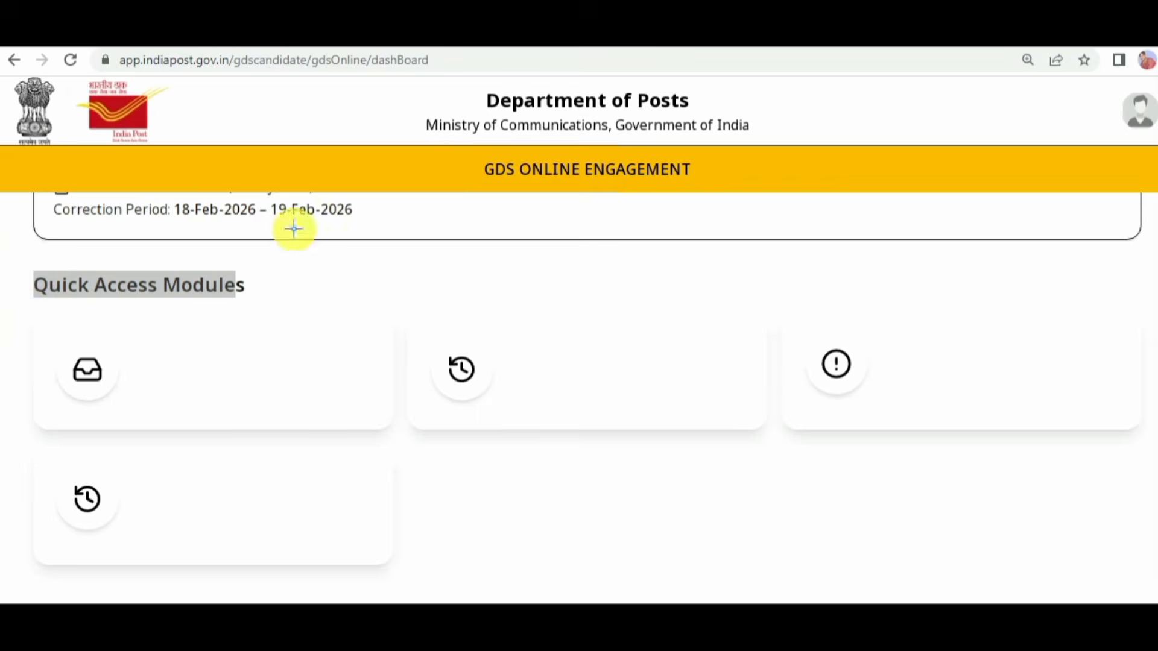
Step: Open the My Applications page from the dashboard's Quick Access Modules
mouse_move(28, 265)
mouse_down()
mouse_move(207, 245)
mouse_move(62, 324)
mouse_up()
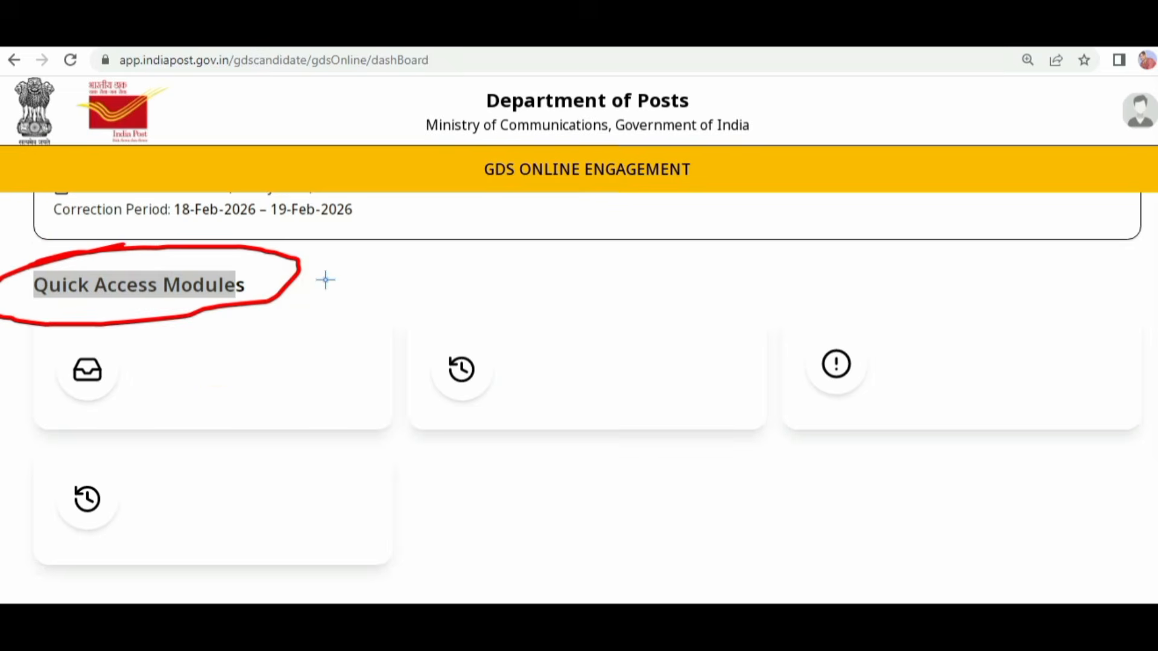
drag(228, 342, 232, 341)
drag(493, 359, 502, 362)
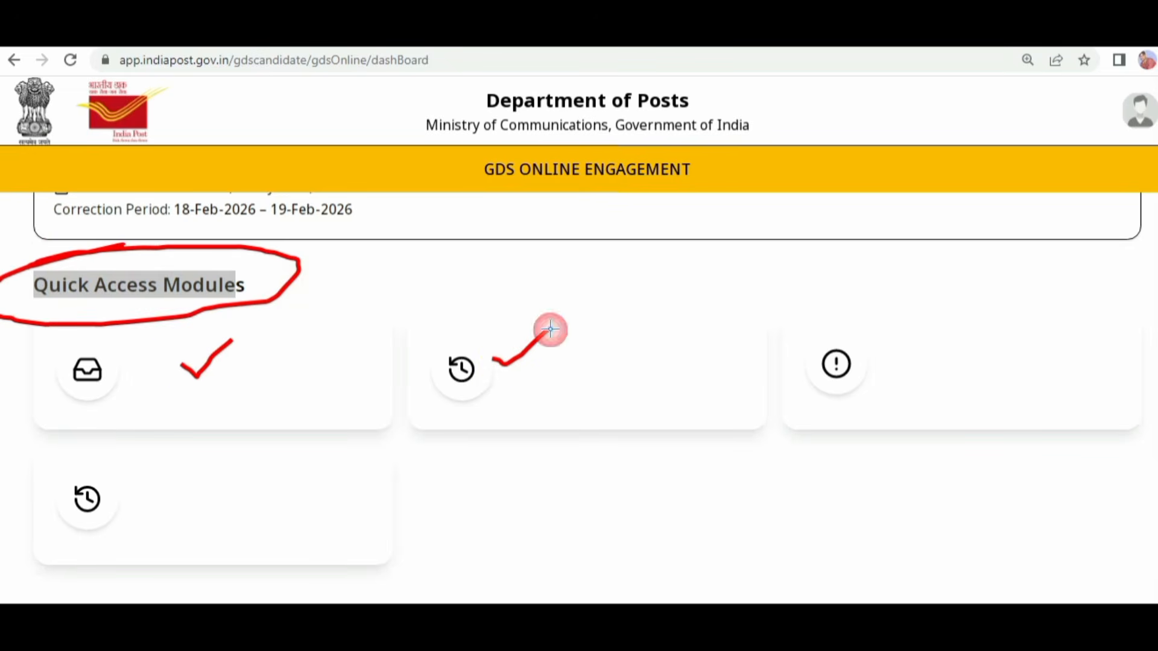
drag(550, 329, 549, 329)
drag(601, 379, 424, 340)
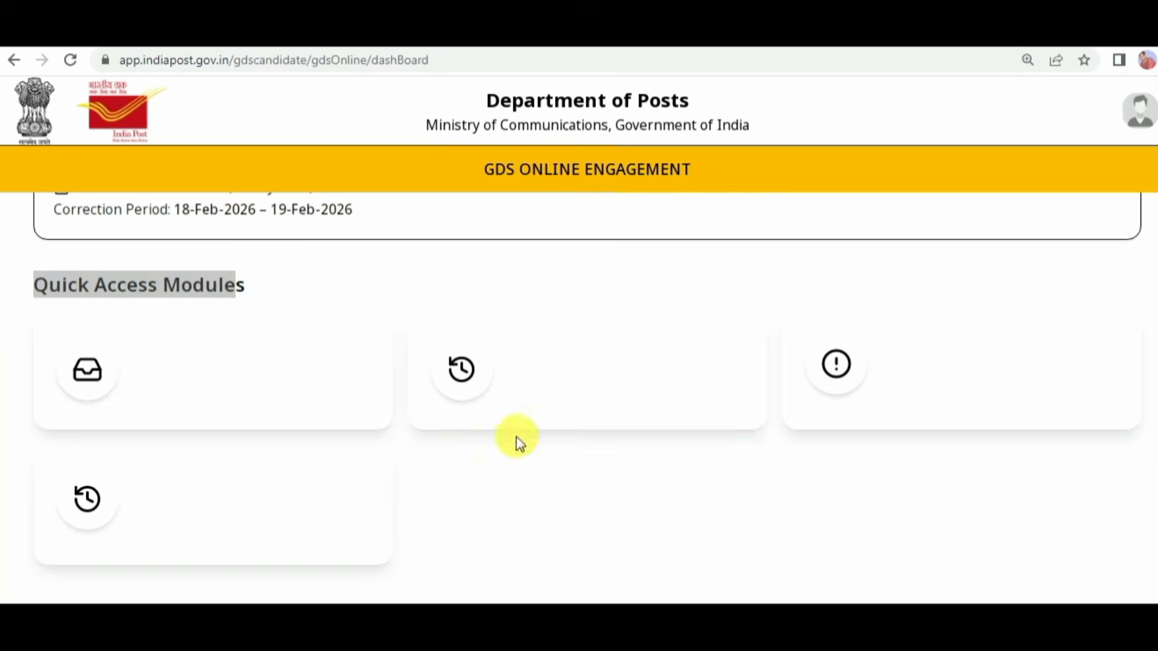
click(460, 367)
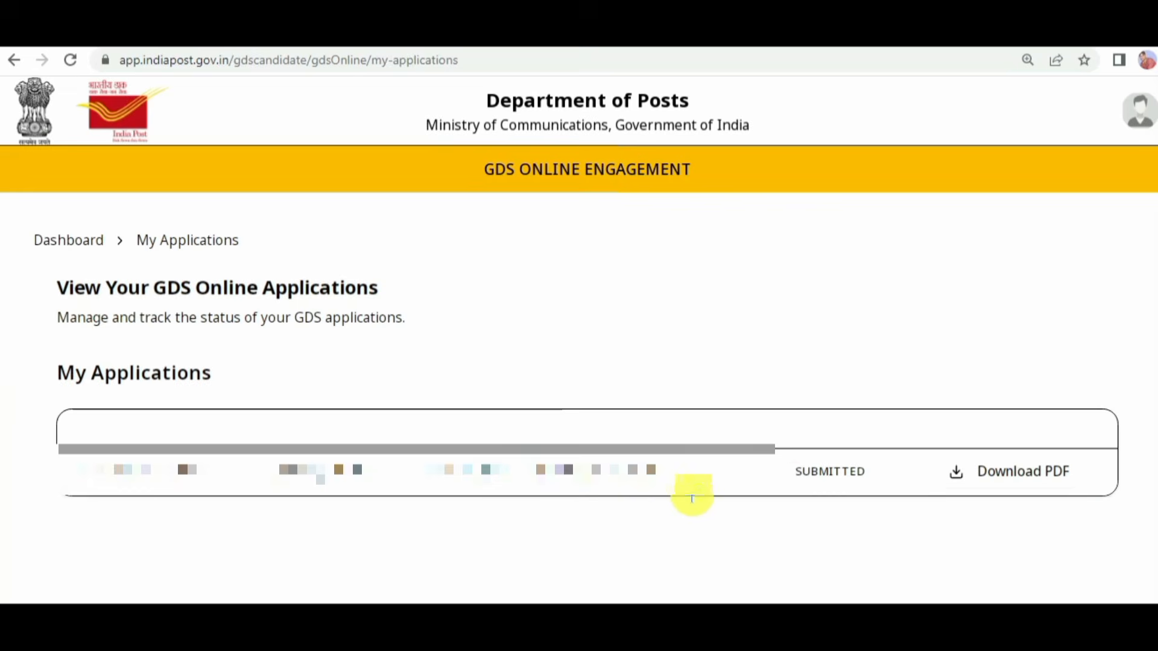
Step: Check the application's status in My Applications and download its PDF
drag(890, 486, 766, 448)
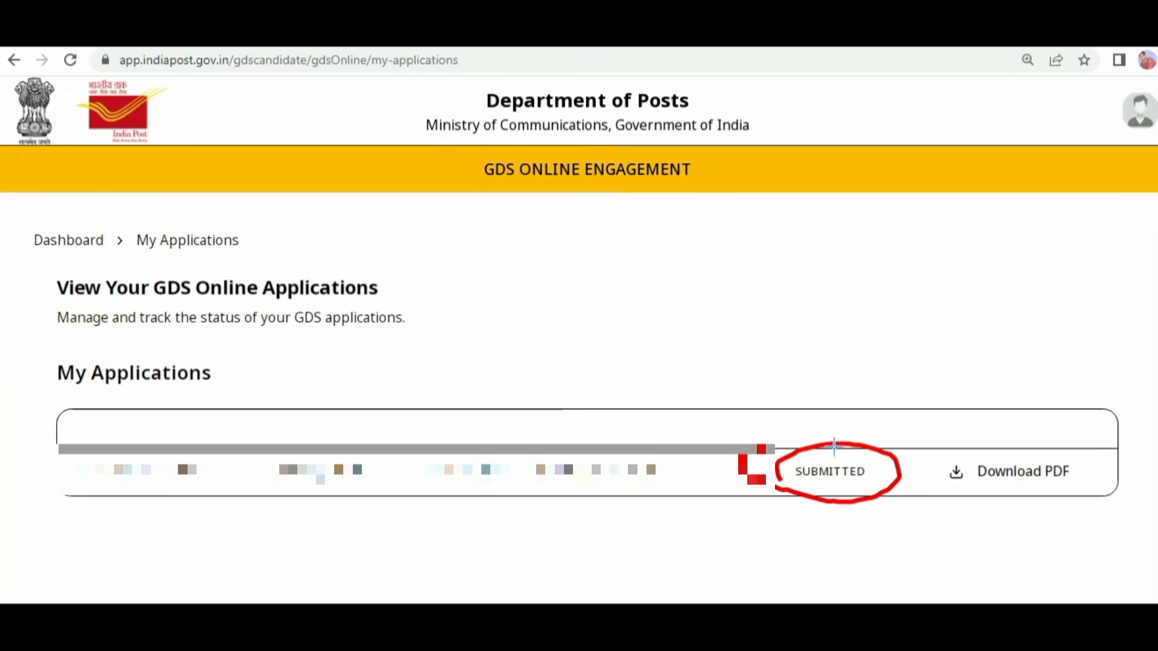
mouse_move(951, 473)
mouse_down()
mouse_move(1021, 507)
mouse_move(928, 436)
mouse_up()
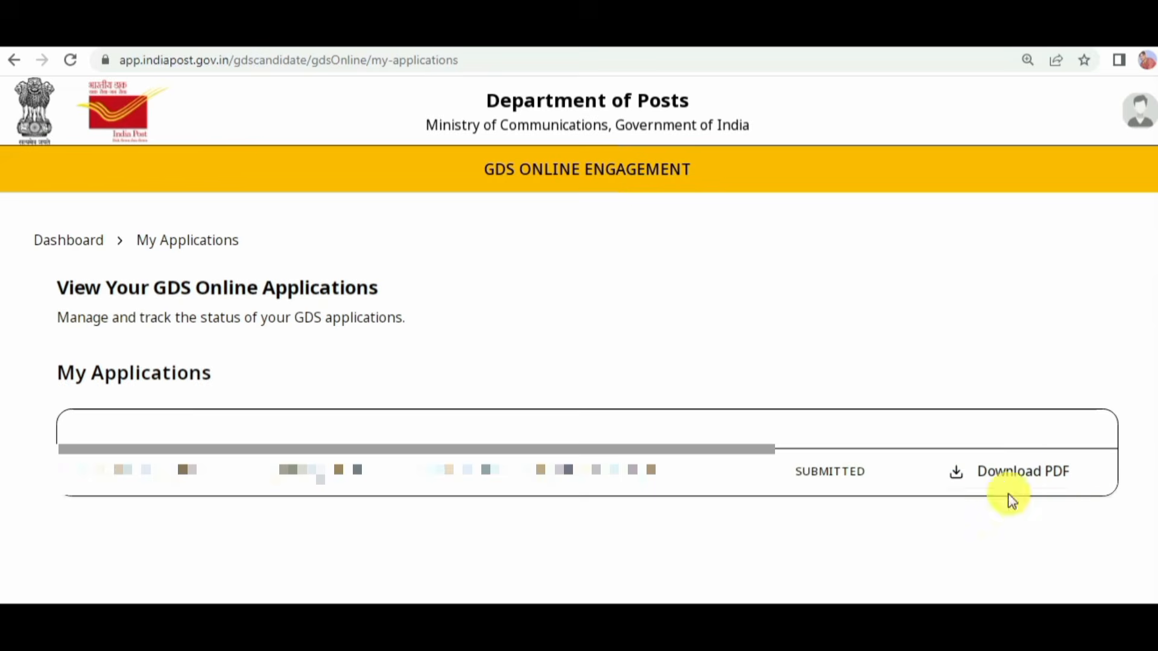
click(1026, 469)
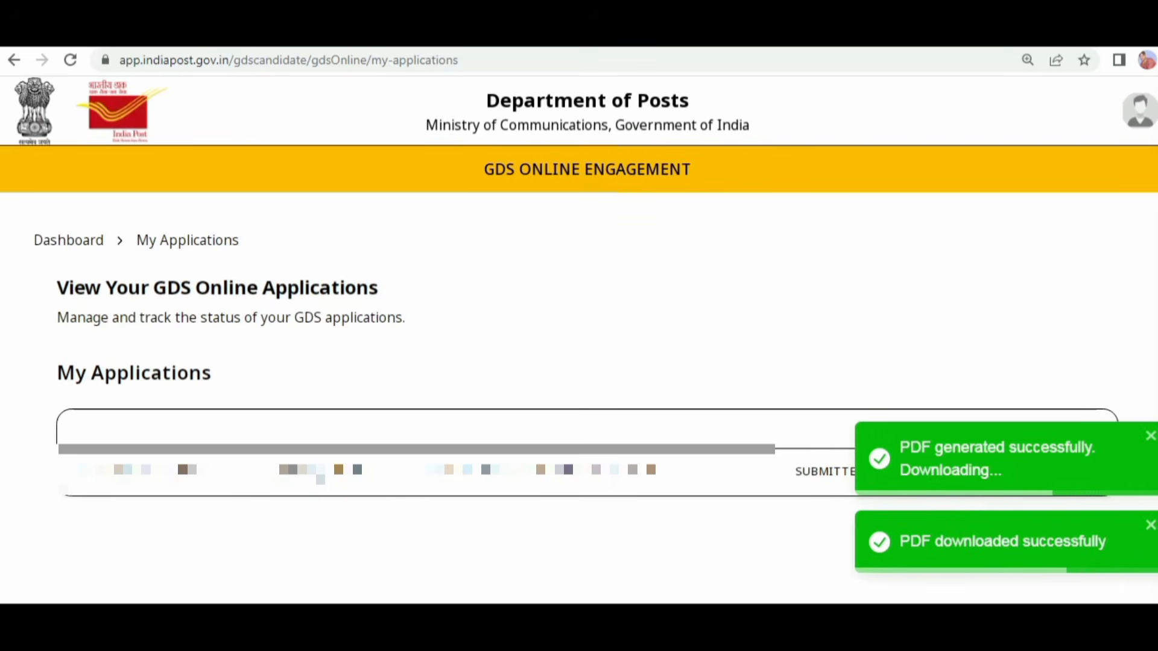
Step: Open the downloaded application PDF and review its pages, including the applicant details, declarations, post preferences and signature
click(79, 624)
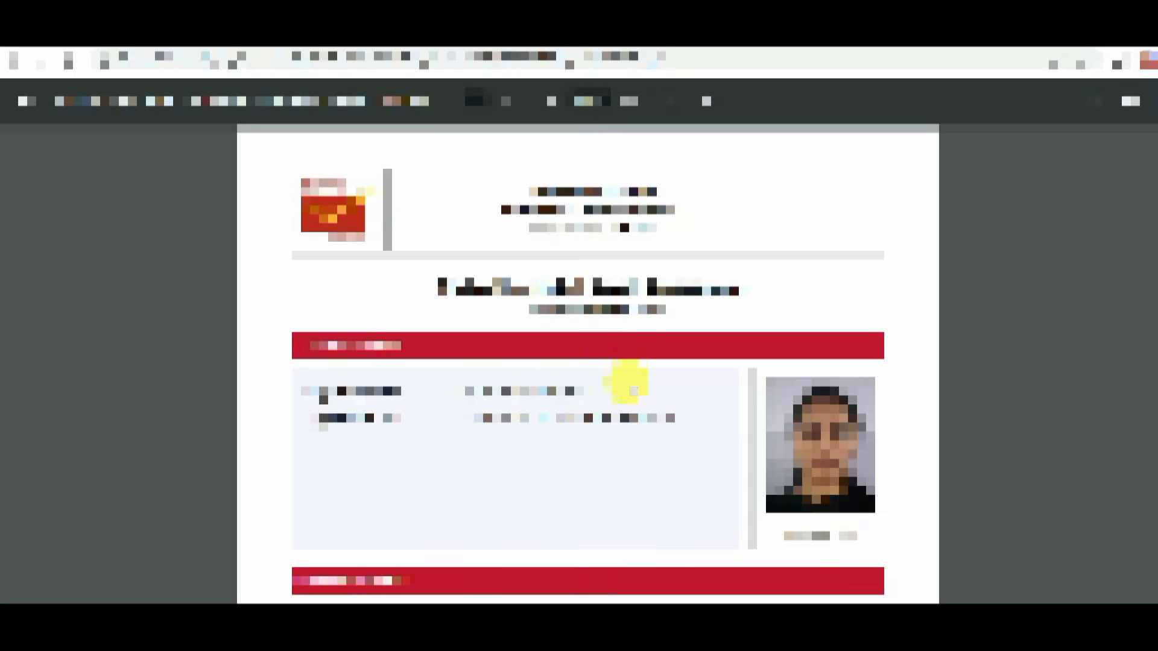
scroll(679, 367, down, 6)
scroll(683, 365, down, 15)
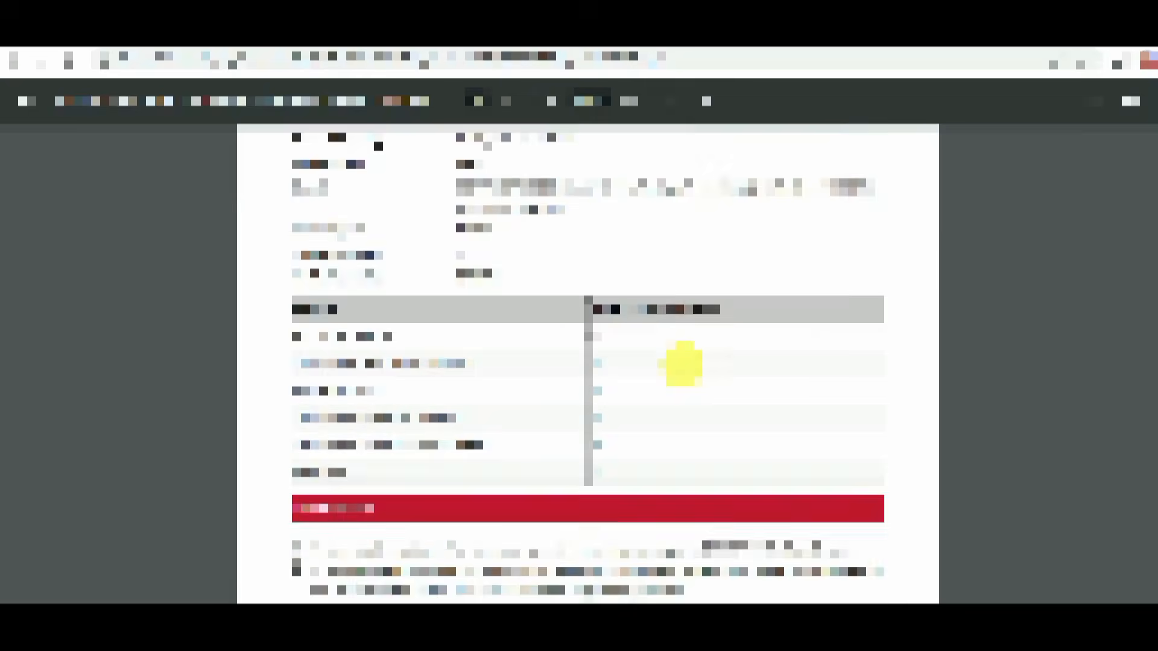
scroll(688, 392, down, 3)
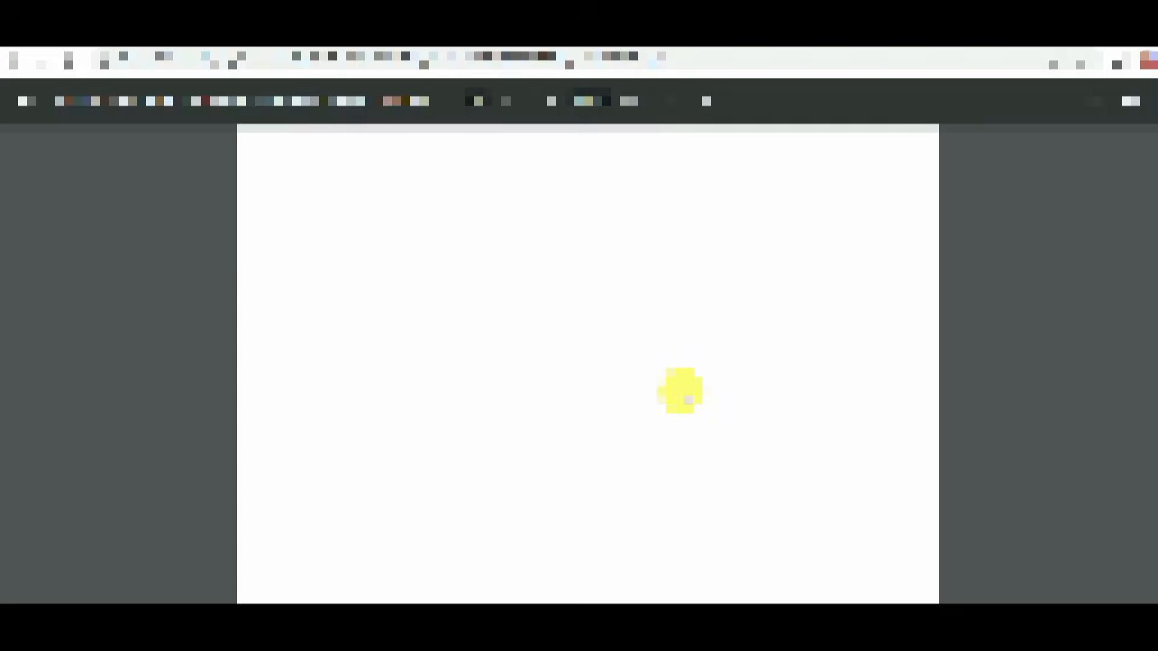
scroll(694, 397, down, 9)
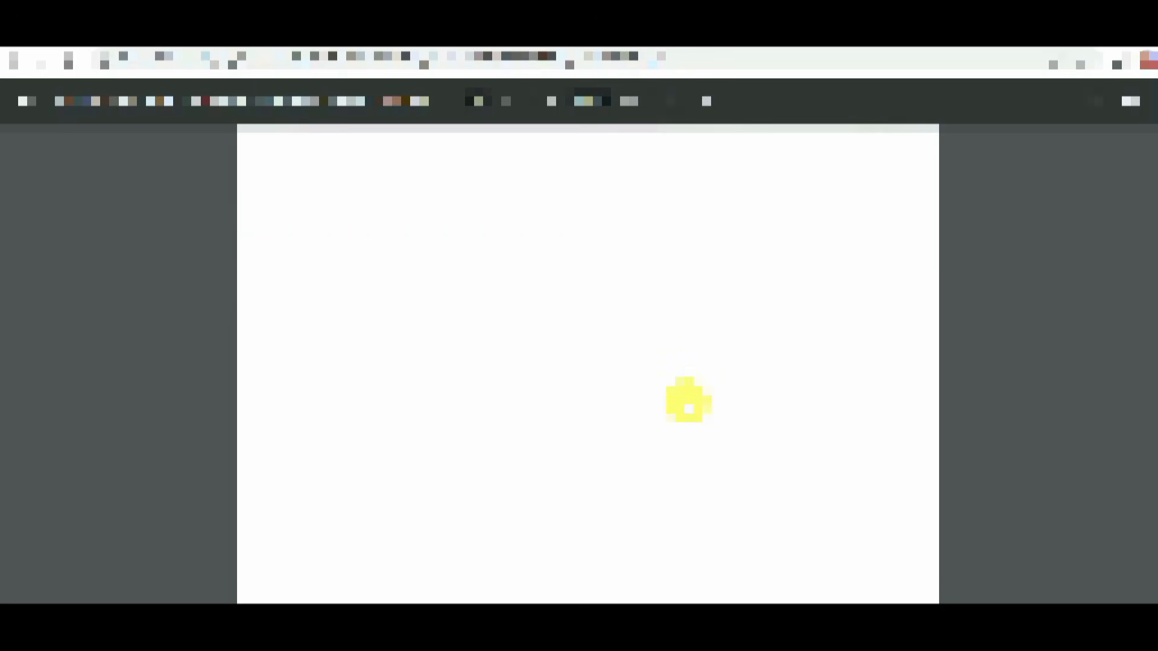
scroll(692, 416, up, 7)
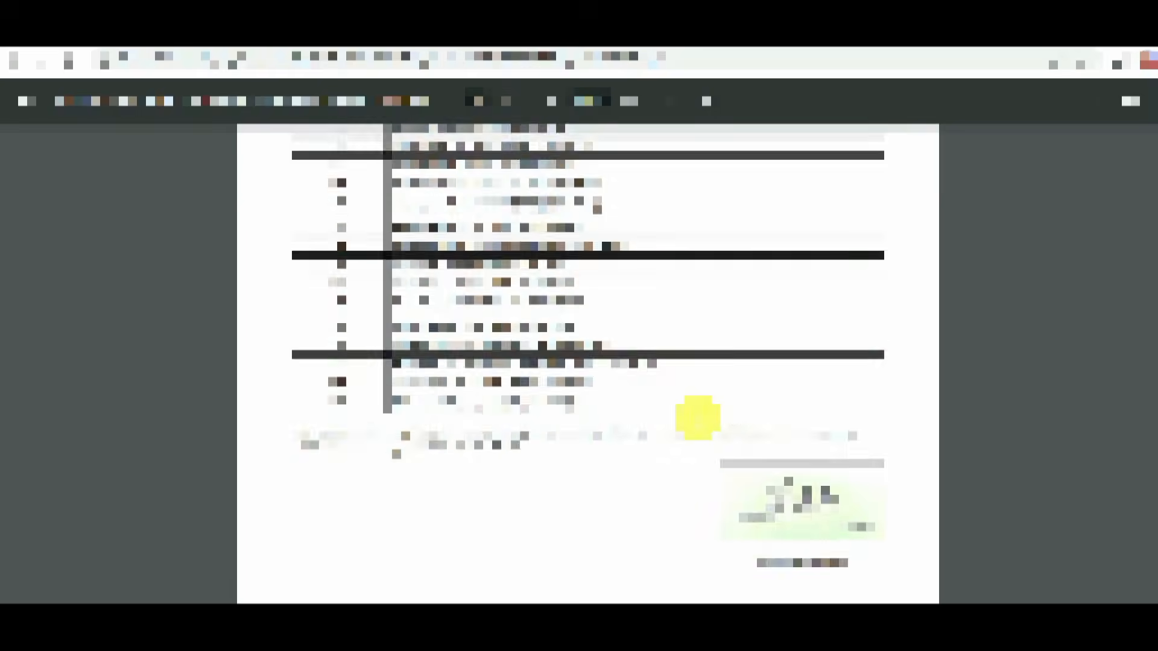
scroll(698, 418, down, 6)
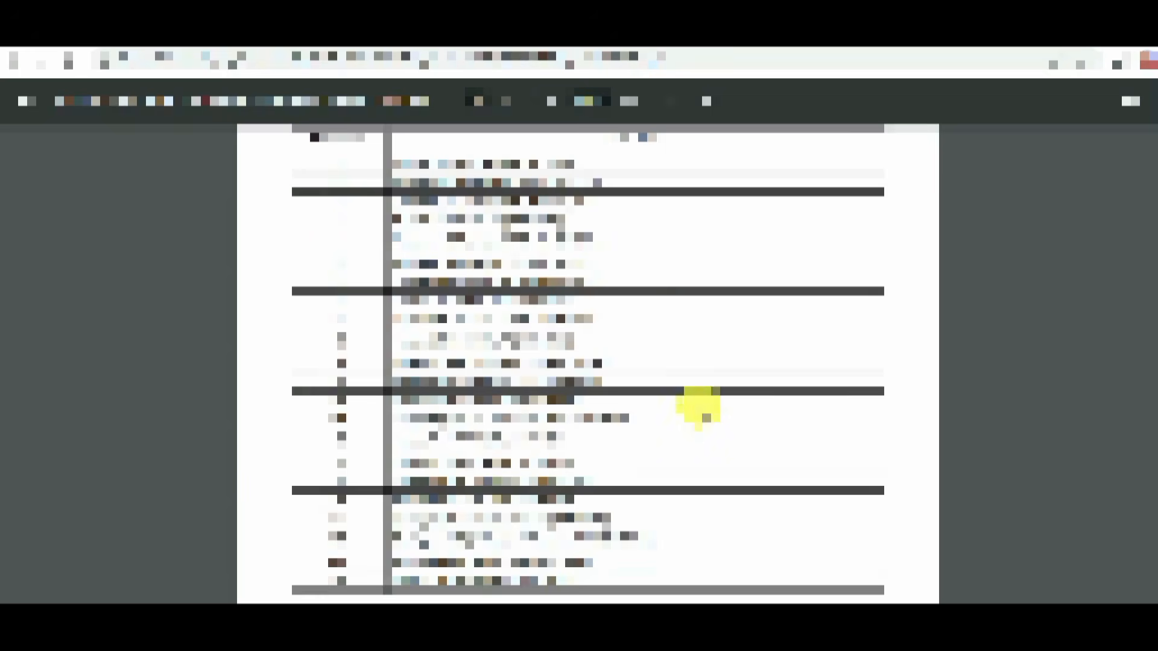
scroll(698, 406, down, 5)
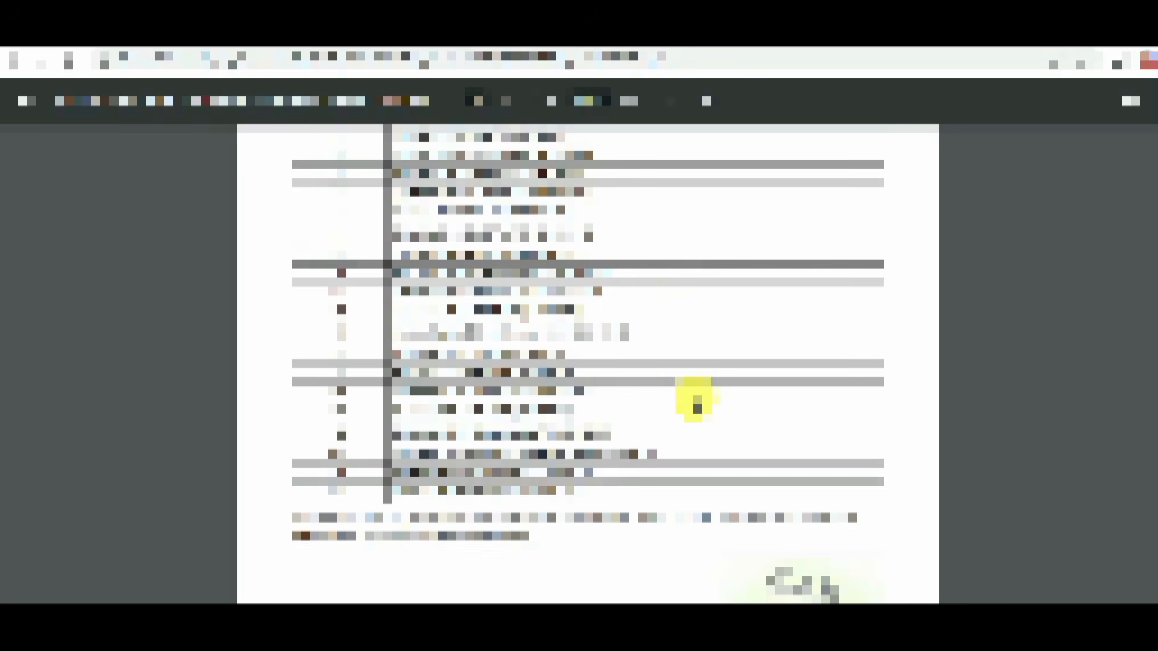